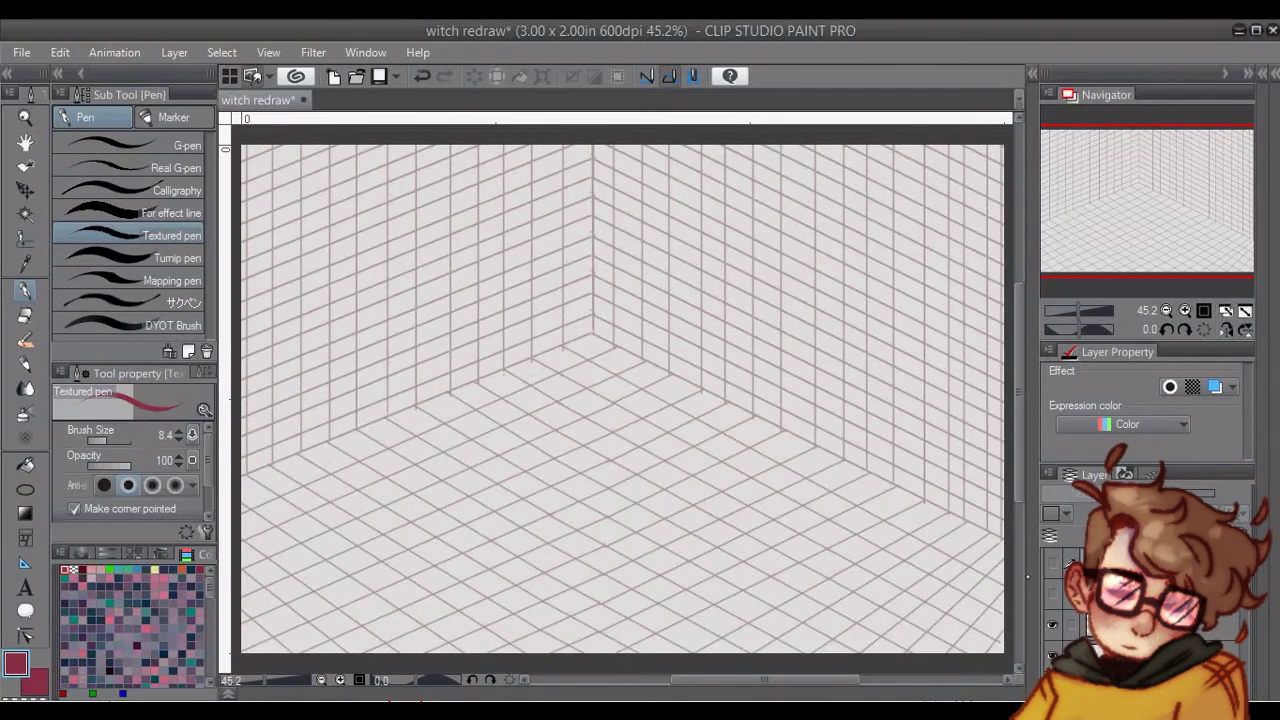
Sketch a table box in perspective at the room's lower-left corner with the Rough pencil and hatch its near side
left_click(1078, 536)
left_click(25, 364)
left_click_drag(252, 406, 440, 520)
mouse_move(258, 408)
left_mouse_down()
mouse_move(484, 548)
mouse_move(354, 608)
left_mouse_up()
left_click_drag(446, 568, 292, 638)
left_click_drag(488, 552, 488, 654)
left_click_drag(491, 560, 490, 654)
left_click_drag(243, 568, 316, 628)
left_click_drag(317, 628, 310, 652)
mouse_move(272, 592)
left_mouse_down()
mouse_move(292, 652)
mouse_move(268, 652)
left_mouse_up()
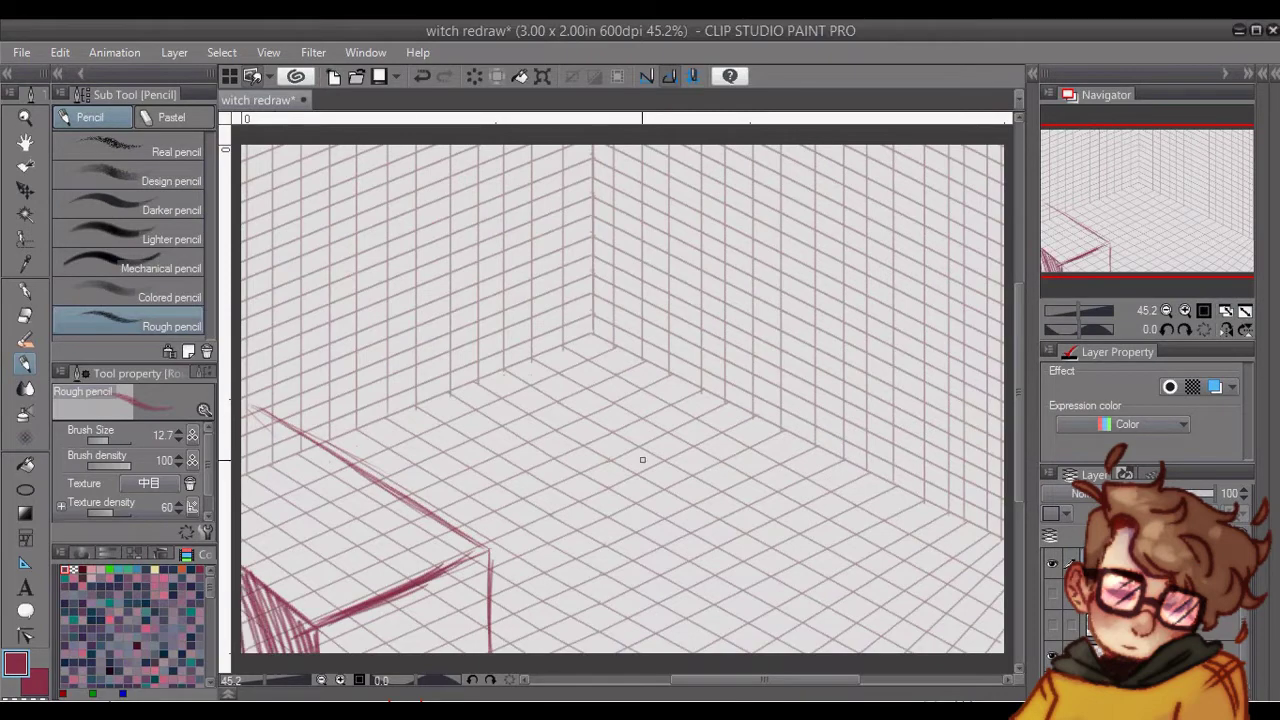
Sketch a rough oval with a curved tail on the floor, and move the reference images lower on the canvas before hiding them
mouse_move(718, 556)
left_mouse_down()
mouse_move(738, 544)
mouse_move(786, 612)
left_mouse_up()
left_click(1052, 625)
key("m")
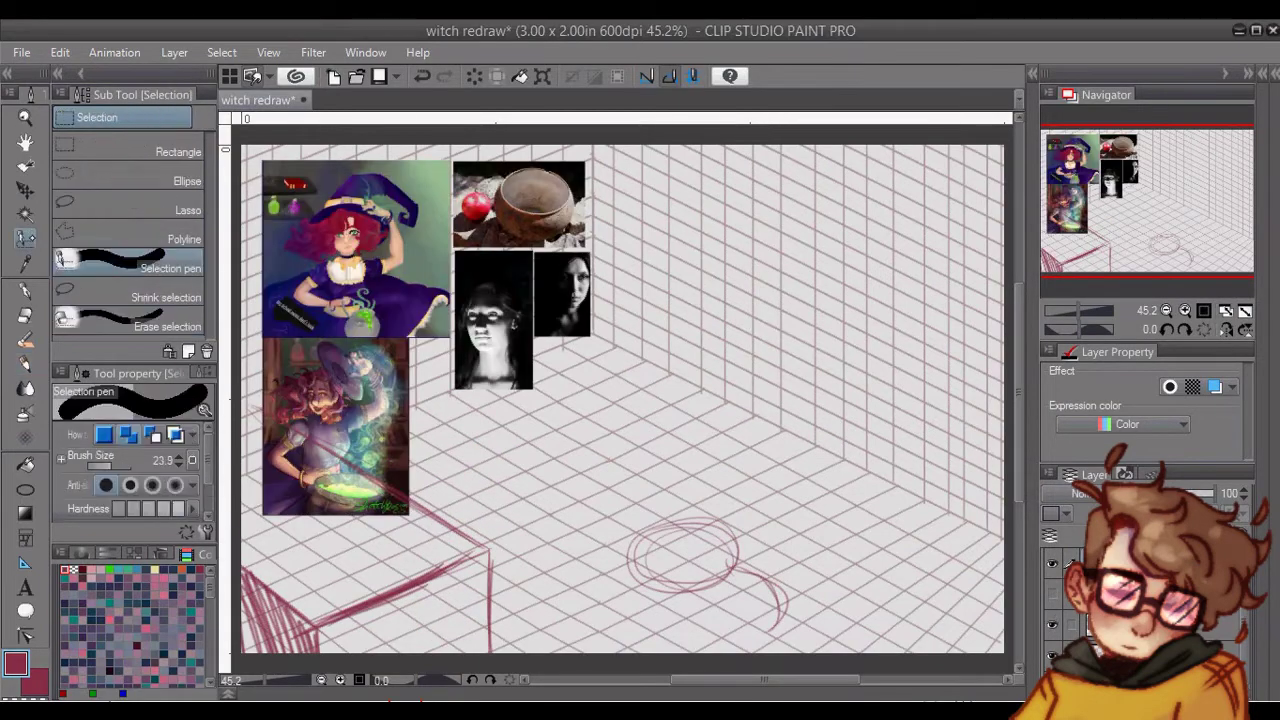
left_click(1215, 625)
key("k")
mouse_move(400, 330)
left_mouse_down()
mouse_move(892, 344)
mouse_move(430, 427)
left_mouse_up()
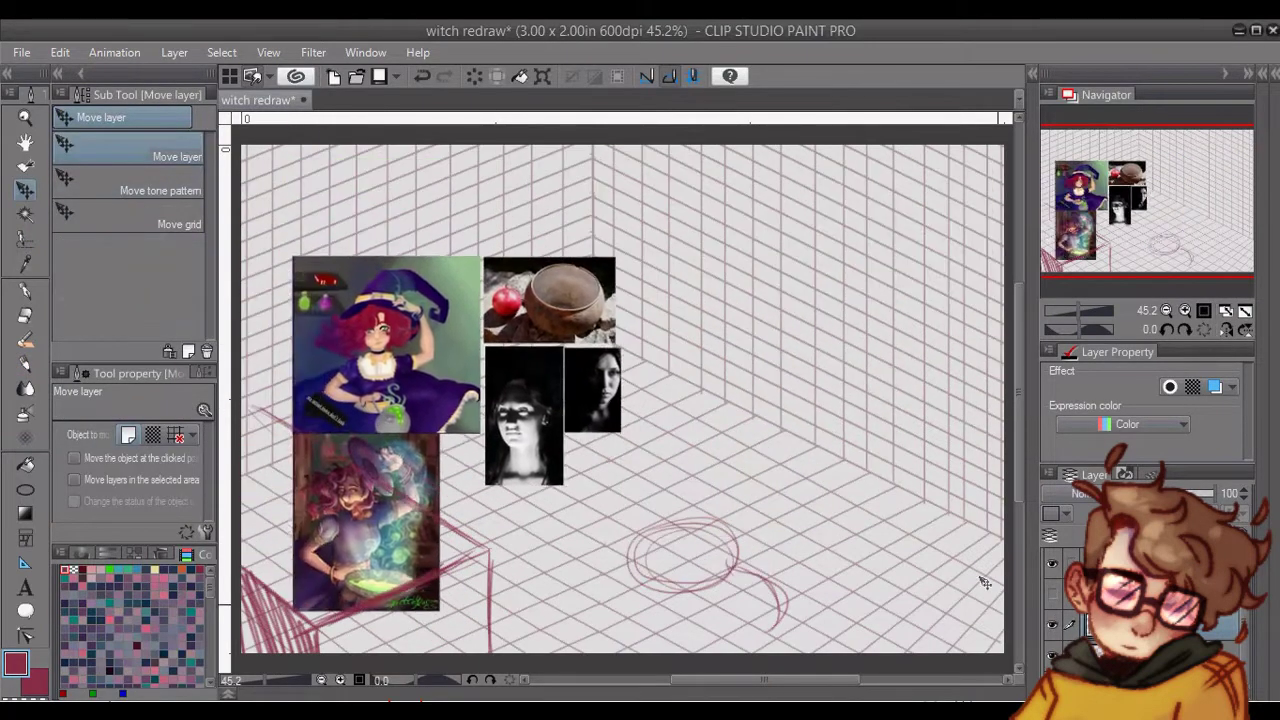
left_click(1052, 625)
Erase the oval from the floor and scale the table sketch down slightly toward the lower-left corner
left_click(1150, 564)
key("e")
left_click_drag(750, 525, 666, 546)
left_click(542, 76)
left_click_drag(691, 405, 652, 427)
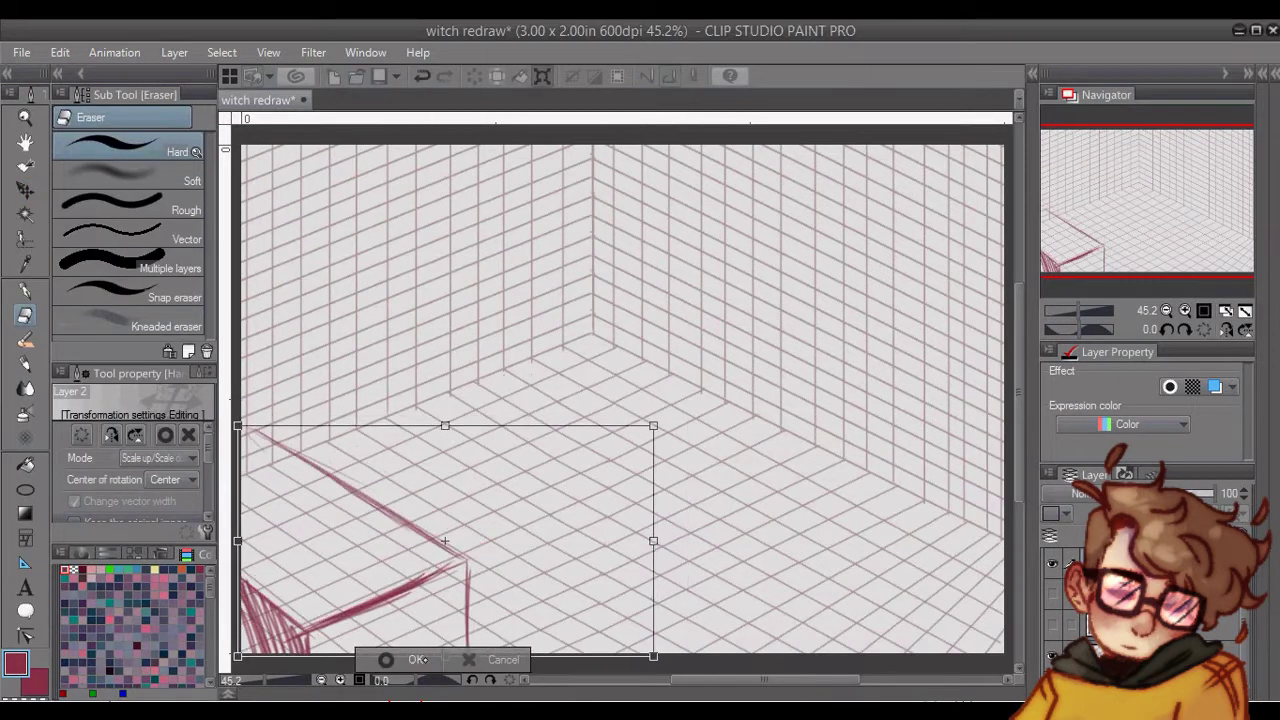
left_click(415, 656)
Sketch the top face of a tall bookcase box along the right wall, following the perspective grid
key("p")
left_click_drag(594, 158, 816, 270)
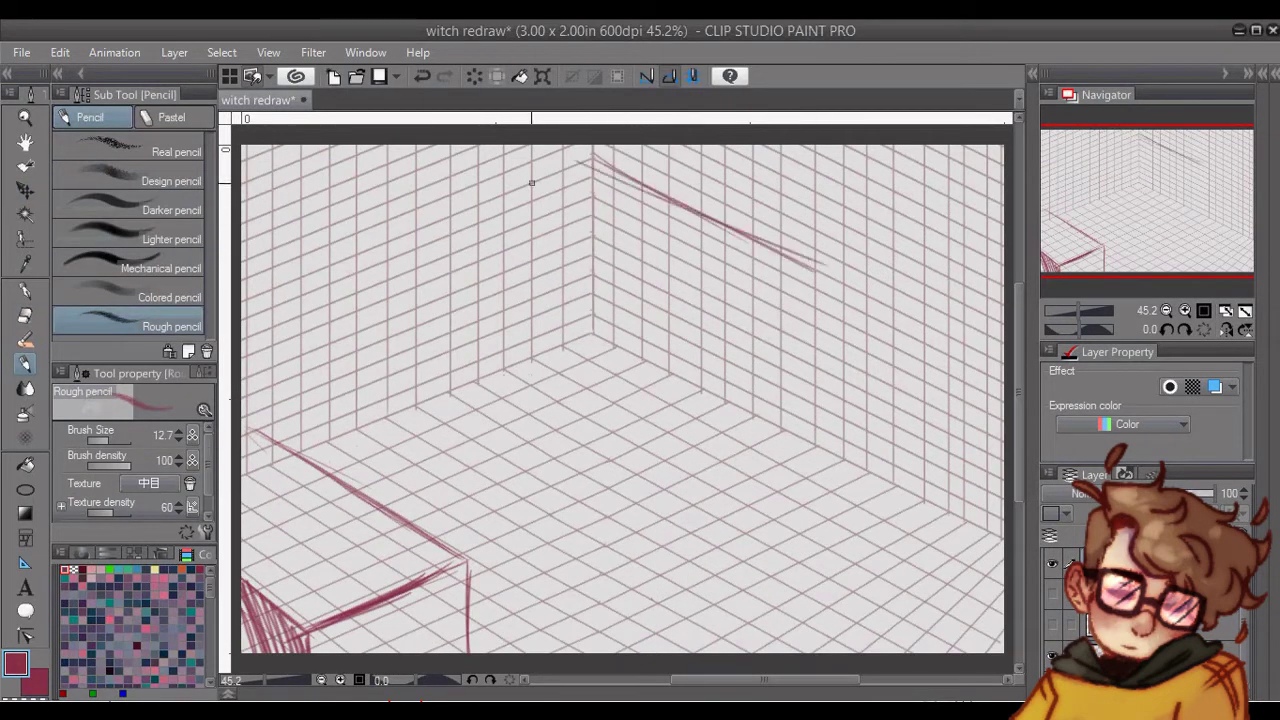
mouse_move(530, 186)
left_mouse_down()
mouse_move(764, 312)
mouse_move(597, 158)
left_mouse_up()
left_click_drag(754, 296, 816, 270)
Sketch the bookcase box's vertical edges and its base lines down to the floor
left_click_drag(530, 194, 533, 386)
mouse_move(534, 386)
left_mouse_down()
mouse_move(648, 473)
mouse_move(698, 477)
left_mouse_up()
left_click(422, 76)
left_click_drag(622, 436, 731, 493)
left_click_drag(746, 300, 732, 500)
left_click_drag(744, 384, 746, 507)
left_click_drag(814, 272, 817, 455)
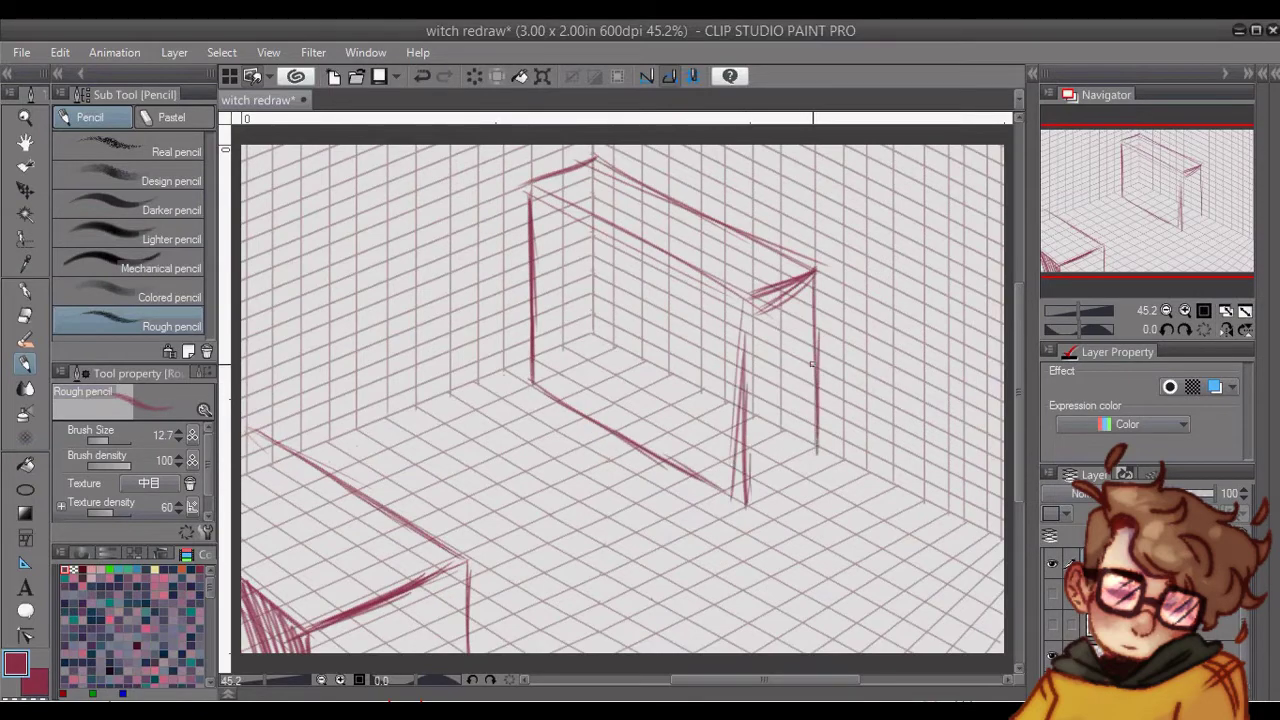
left_click_drag(818, 360, 816, 468)
left_click_drag(823, 465, 753, 502)
left_click_drag(752, 300, 746, 476)
Select the bookcase sketch with the Selection pen and shift it slightly to the right
key("m")
left_click_drag(534, 190, 531, 264)
mouse_move(512, 180)
left_mouse_down()
mouse_move(586, 420)
mouse_move(738, 575)
left_mouse_up()
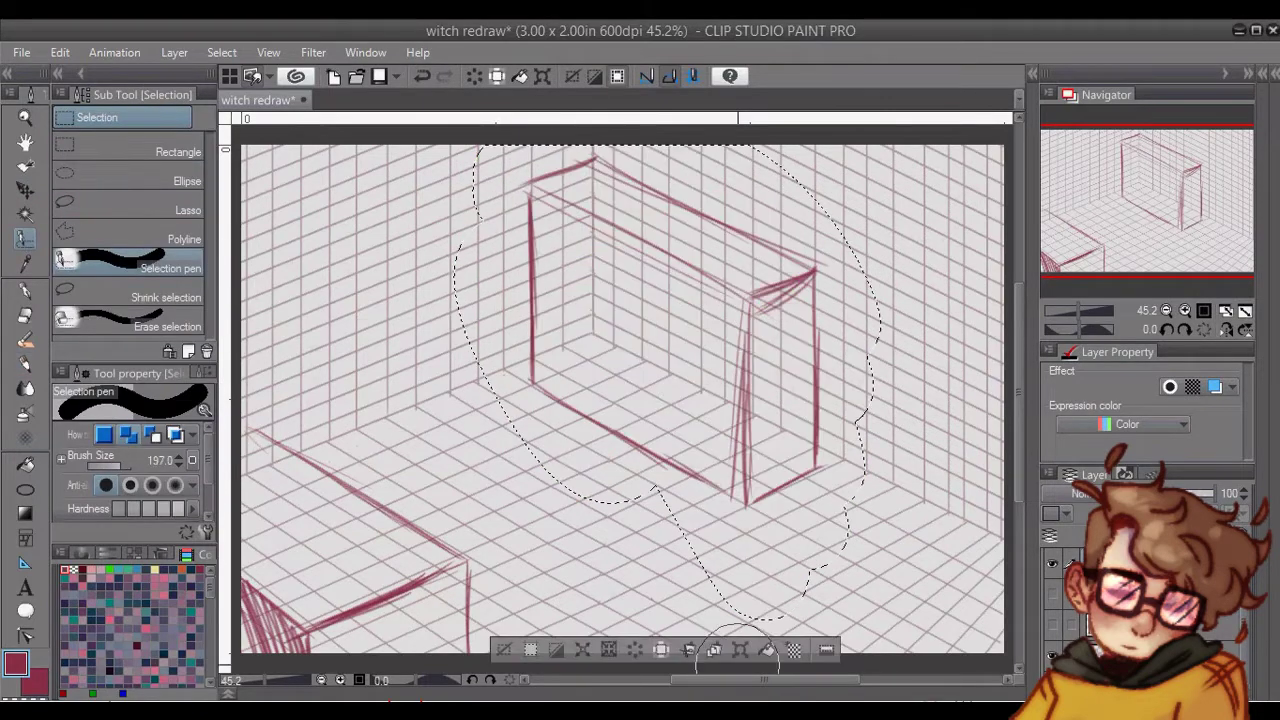
key("ctrl+t")
left_click_drag(654, 390, 686, 386)
left_click(670, 648)
Duplicate the bookcase, place the copy along the right wall against the first one's near end, and merge it into the sketch layer
key("ctrl+c")
key("ctrl+v")
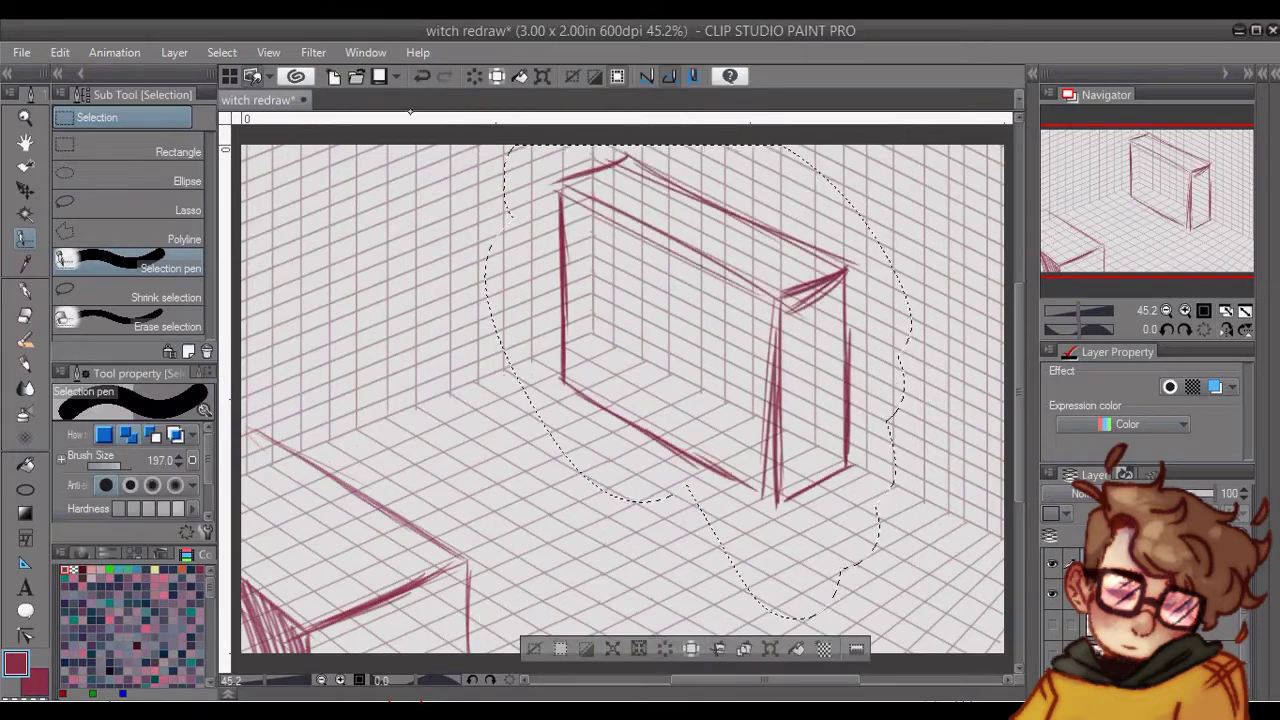
key("k")
mouse_move(580, 312)
left_mouse_down()
mouse_move(866, 458)
mouse_move(847, 438)
left_mouse_up()
key("ctrl+t")
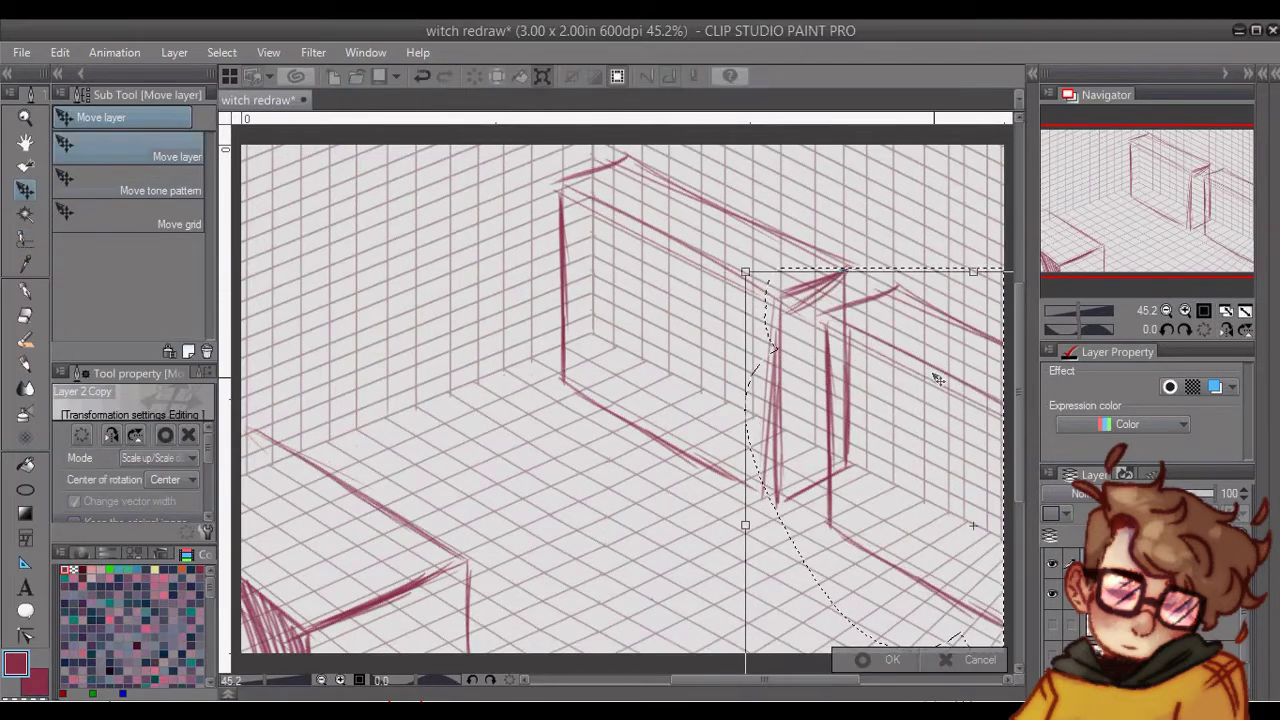
key("Return")
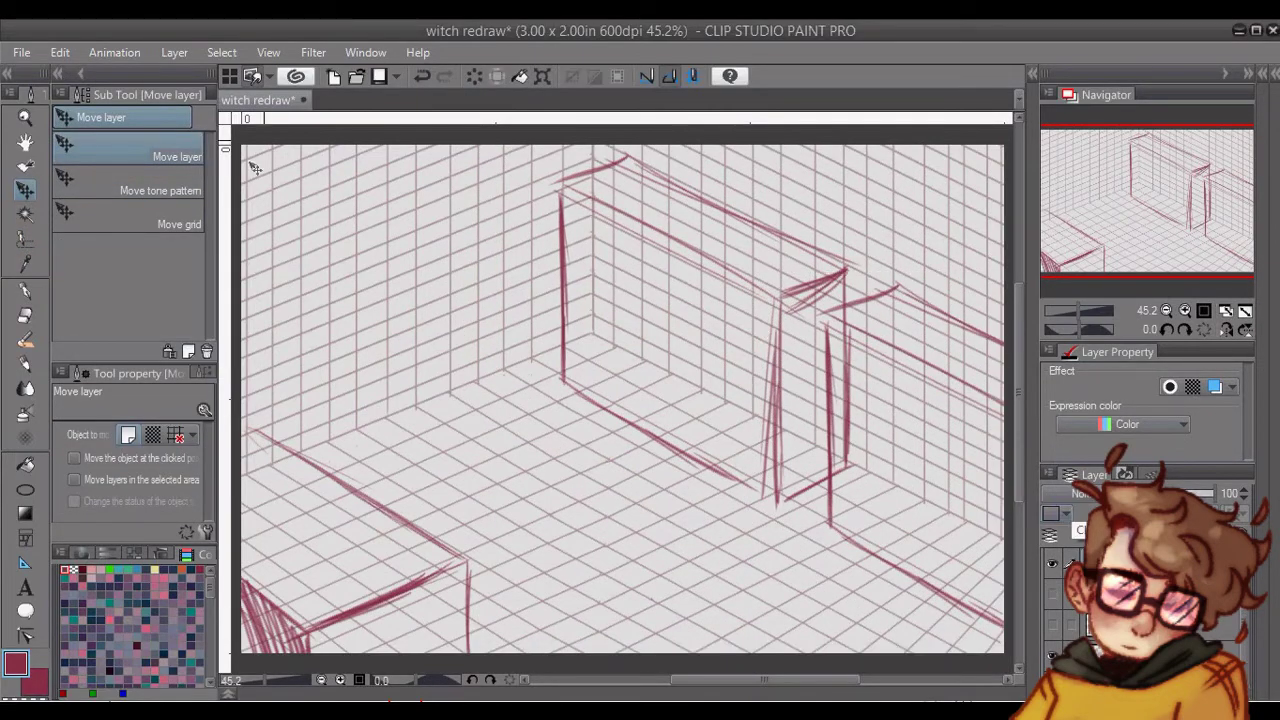
left_click_drag(873, 460, 891, 474)
key("ctrl+e")
key("ctrl+d")
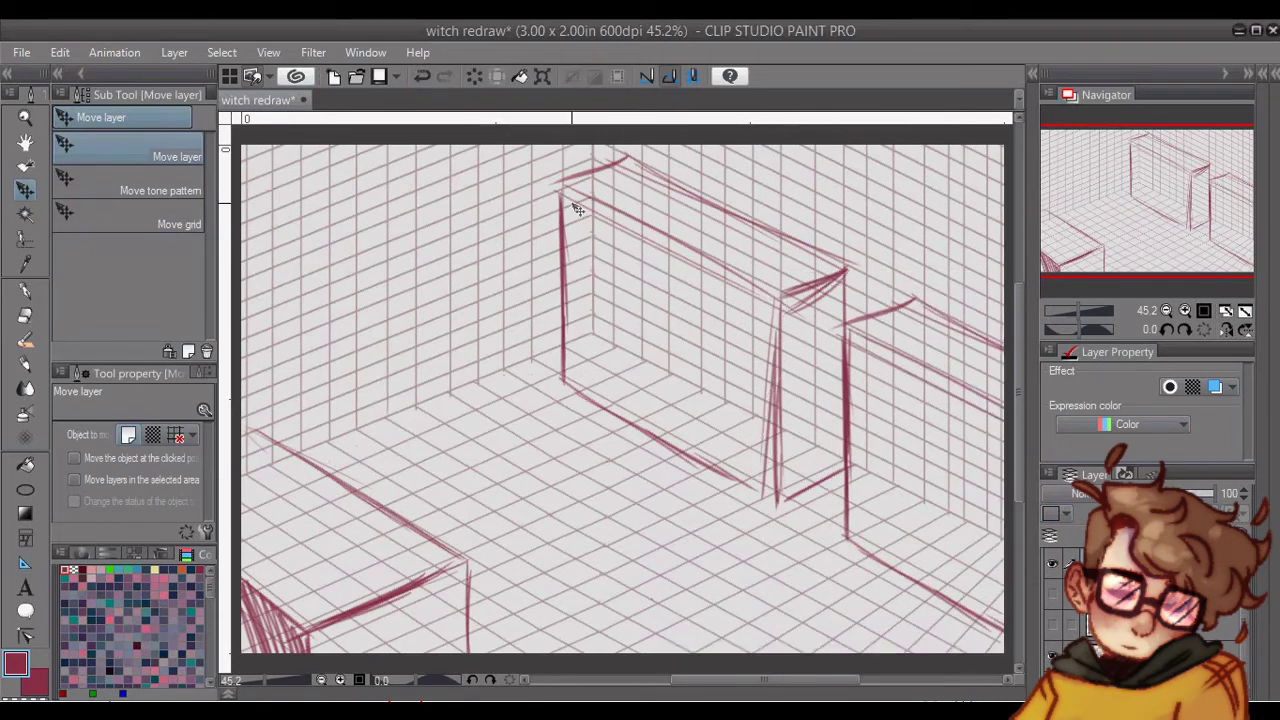
Sketch a large window outline on the left wall with the Rough pencil, using straight perspective lines for its upper and lower edges
left_click(36, 288)
left_click(28, 363)
left_click_drag(522, 185, 523, 318)
left_click_drag(523, 319, 338, 385)
mouse_move(410, 371)
left_mouse_down()
mouse_move(305, 401)
mouse_move(301, 202)
left_mouse_up()
left_click_drag(526, 148, 524, 236)
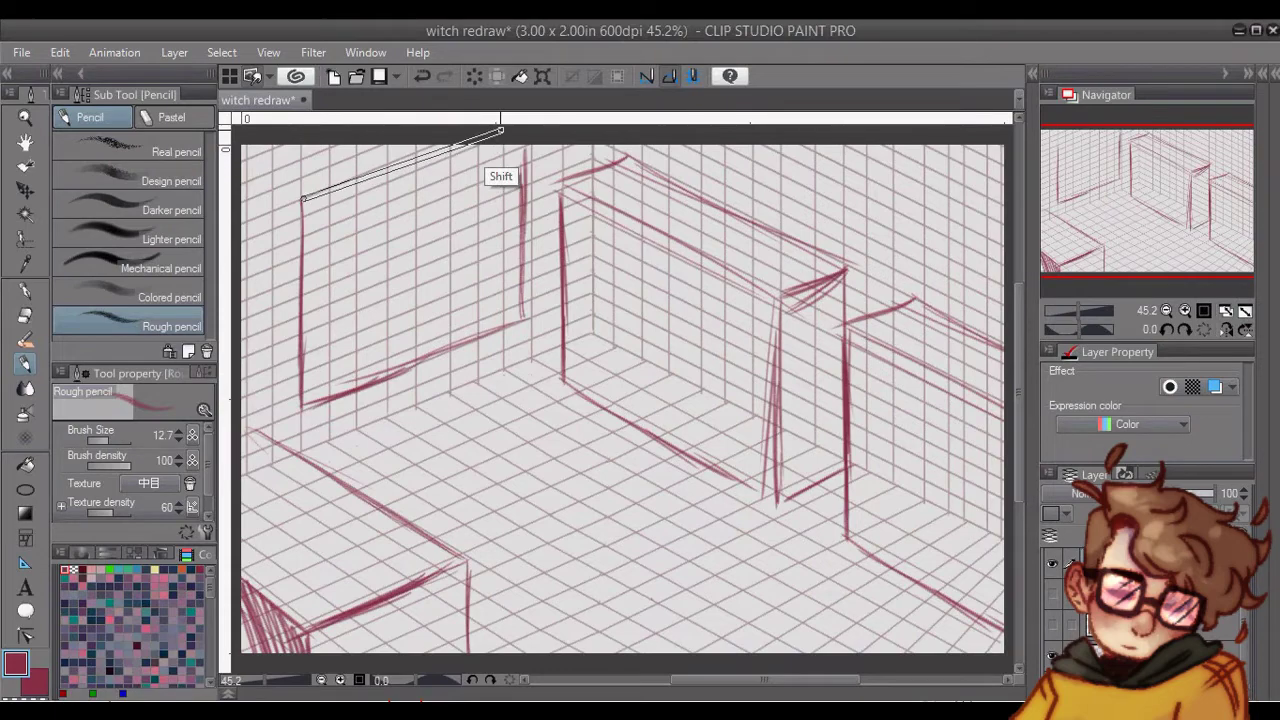
left_click_drag(302, 198, 446, 145)
left_click(302, 199)
left_click(473, 128, "shift")
left_click(524, 316)
left_click(303, 406, "shift")
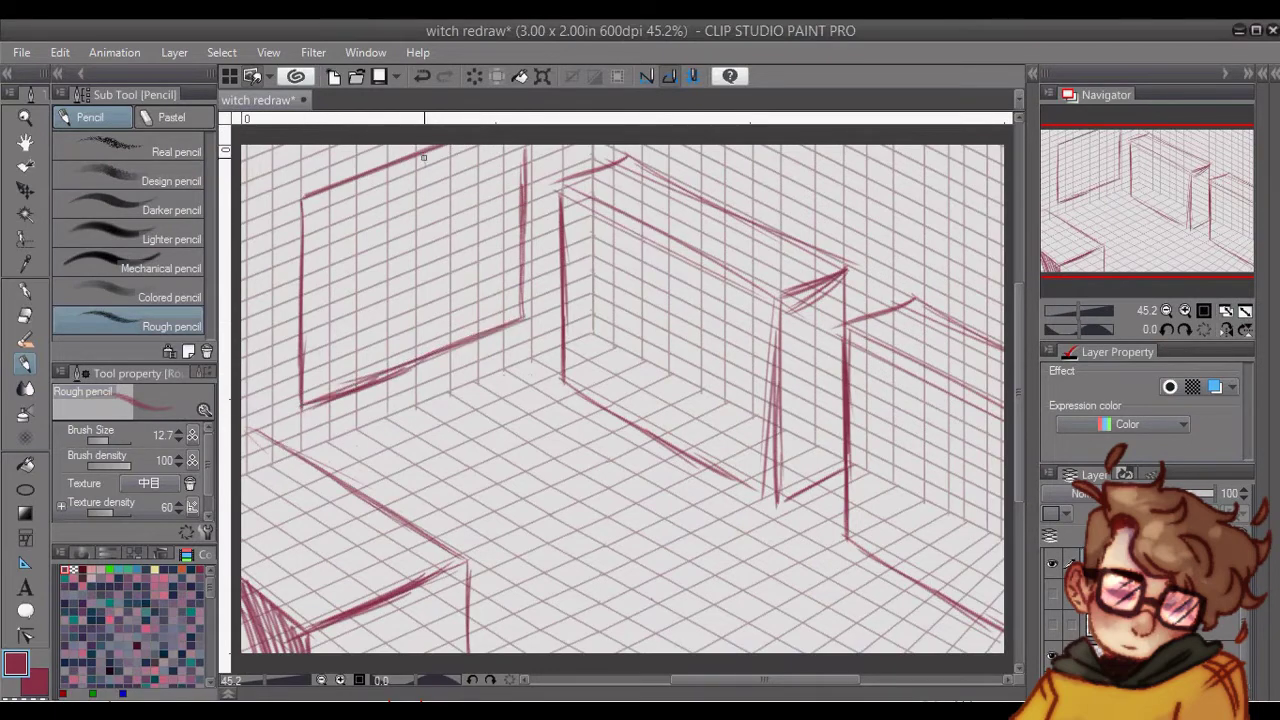
Switch to the web browser, search for "window drawing ref" and examine the window reference images
key("alt+Tab")
key("ctrl+t")
type("window drawing ref")
key("Return")
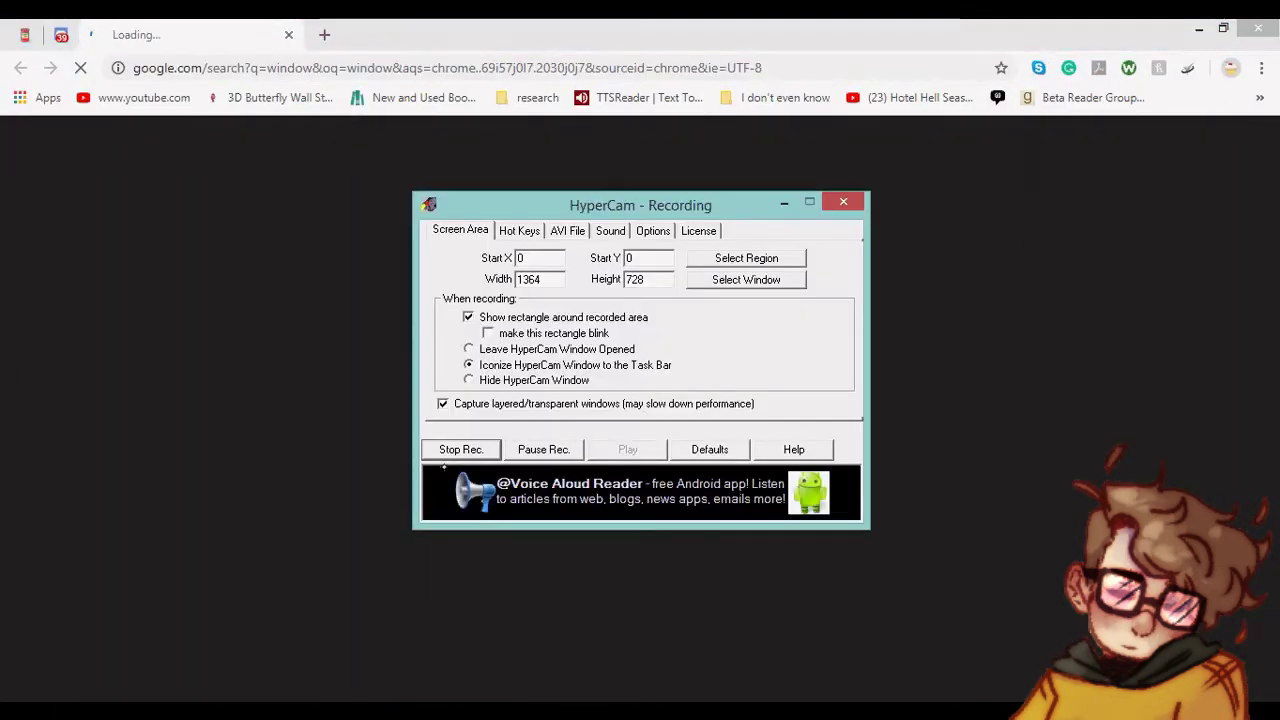
scroll(330, 370, "down", 8)
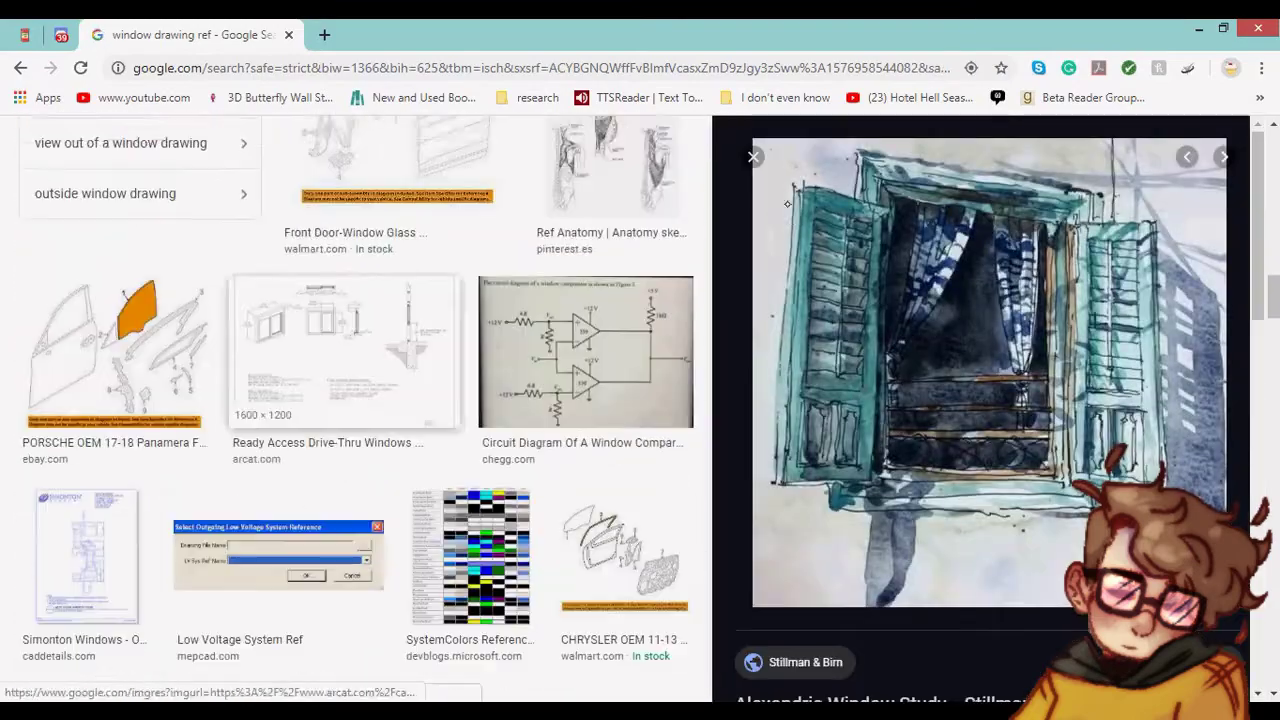
scroll(330, 370, "up", 15)
Switch back to Clip Studio Paint and sketch a long line falling down across the window
key("alt+Tab")
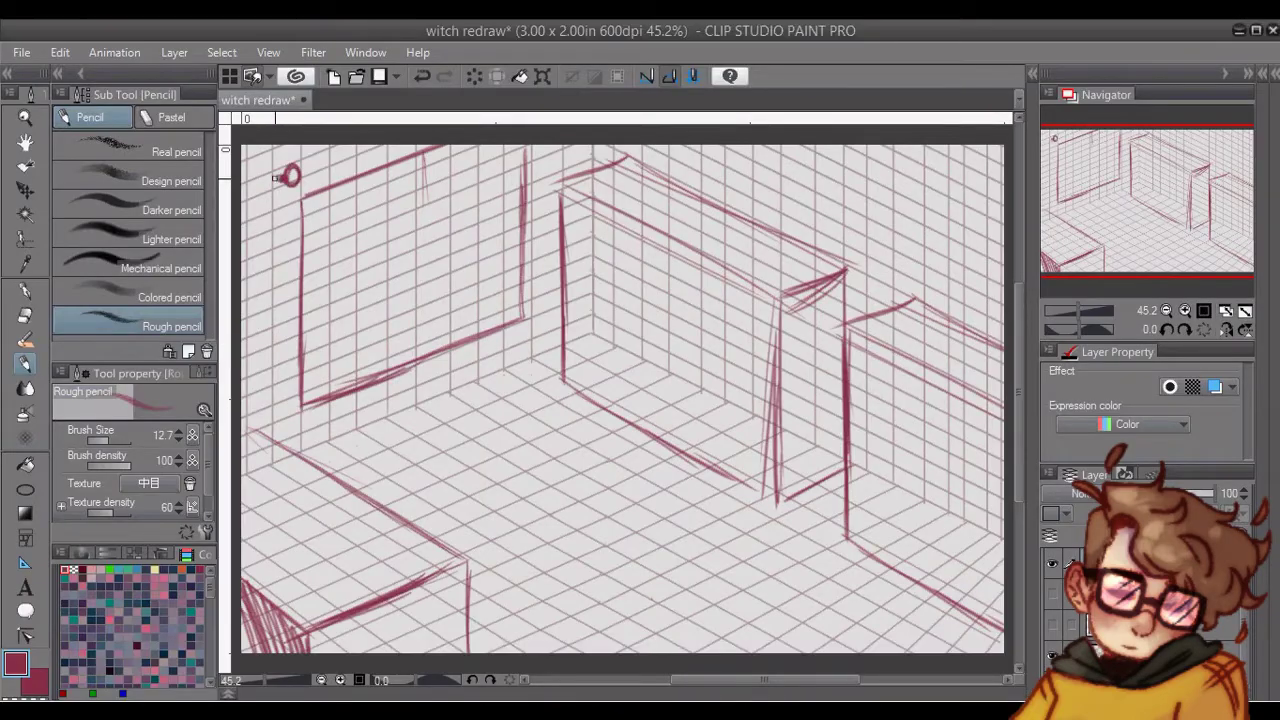
mouse_move(377, 146)
left_mouse_down()
mouse_move(302, 168)
mouse_move(432, 298)
mouse_move(438, 458)
mouse_move(370, 482)
left_mouse_up()
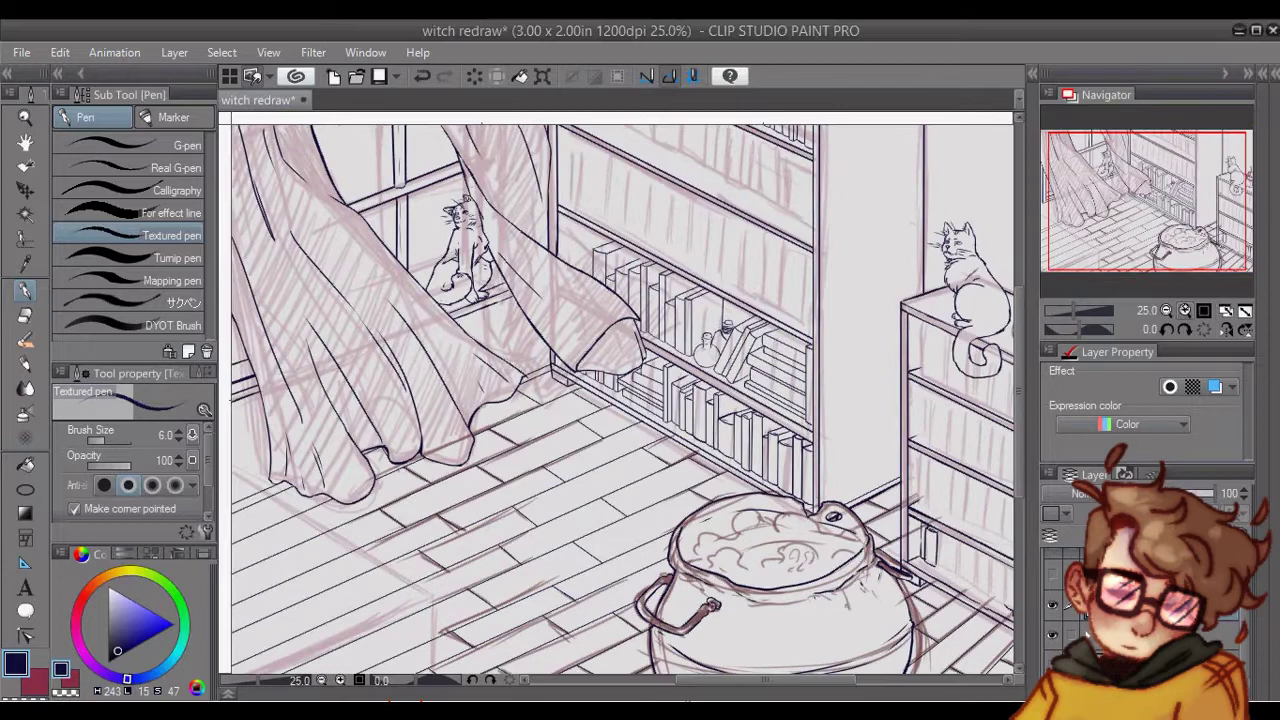
key("ctrl+plus")
key("ctrl+plus")
key("ctrl+plus")
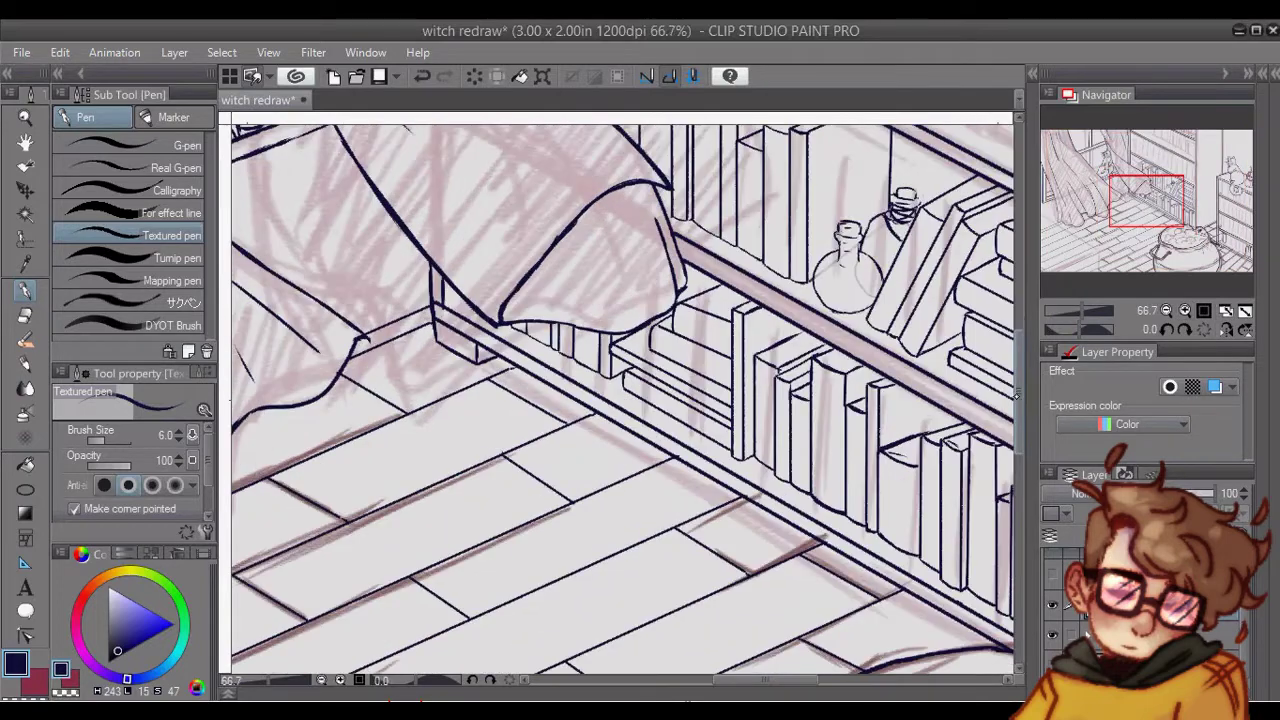
scroll(655, 492, "up", 4)
left_click_drag(580, 398, 452, 300)
left_click(422, 76)
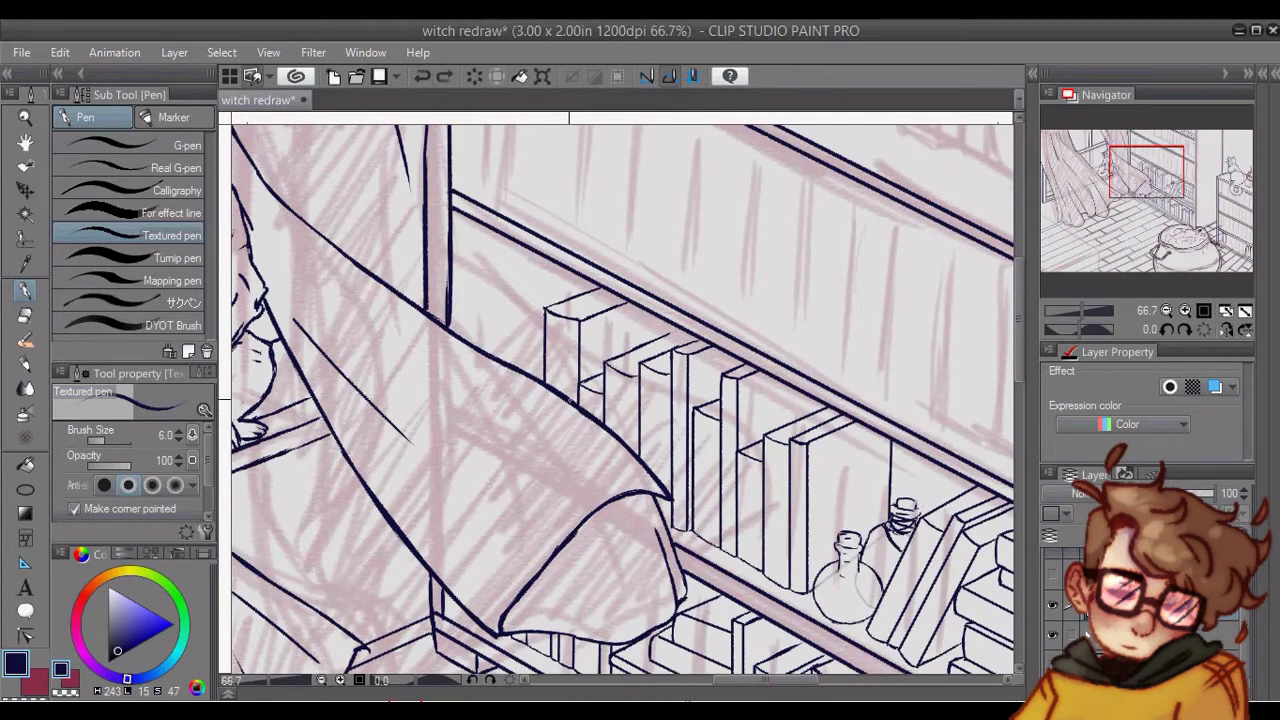
left_click_drag(572, 400, 452, 295)
left_click(422, 76)
mouse_move(544, 382)
left_mouse_down()
mouse_move(372, 218)
mouse_move(429, 265)
left_mouse_up()
key("ctrl+z")
key("ctrl+z")
Flip the view horizontally and ink the spines of two more books beside the curtain with the Textured pen
left_click(1226, 330)
key("ctrl+plus")
key("ctrl+plus")
scroll(886, 321, "up", 4)
left_click(861, 558)
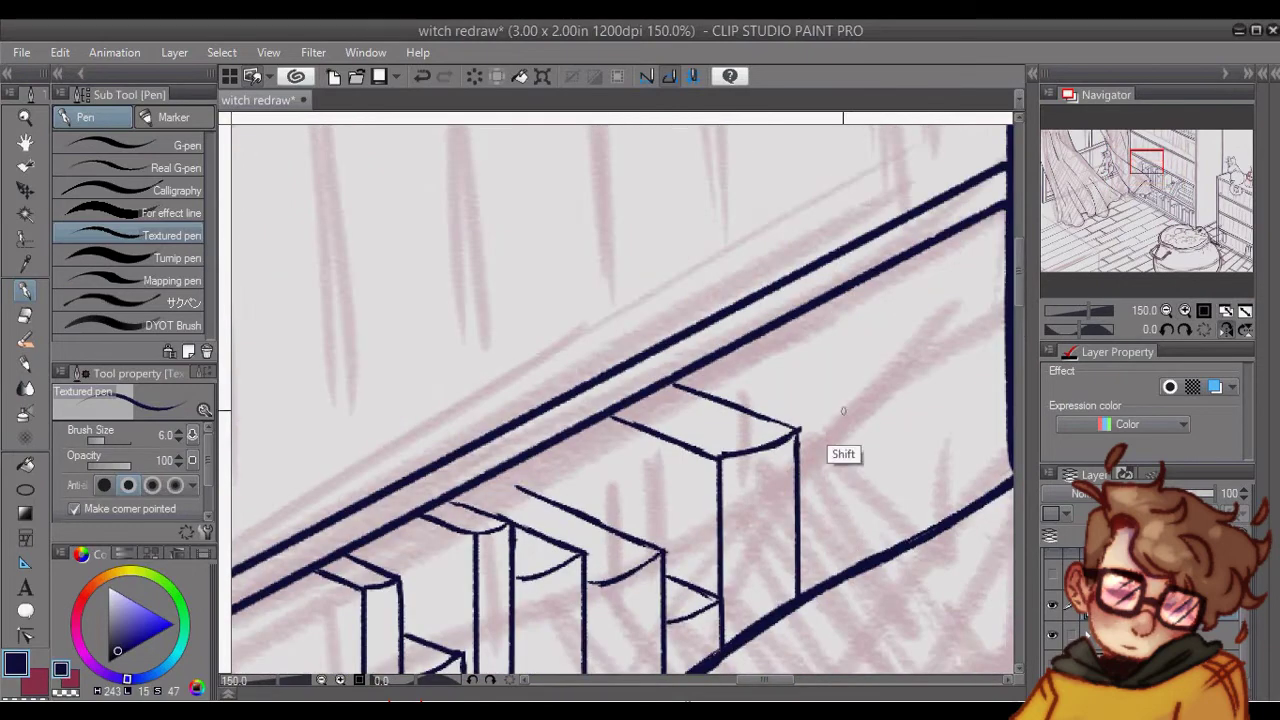
left_click(862, 421, "shift")
left_click(929, 531)
left_click_drag(928, 531, 928, 528)
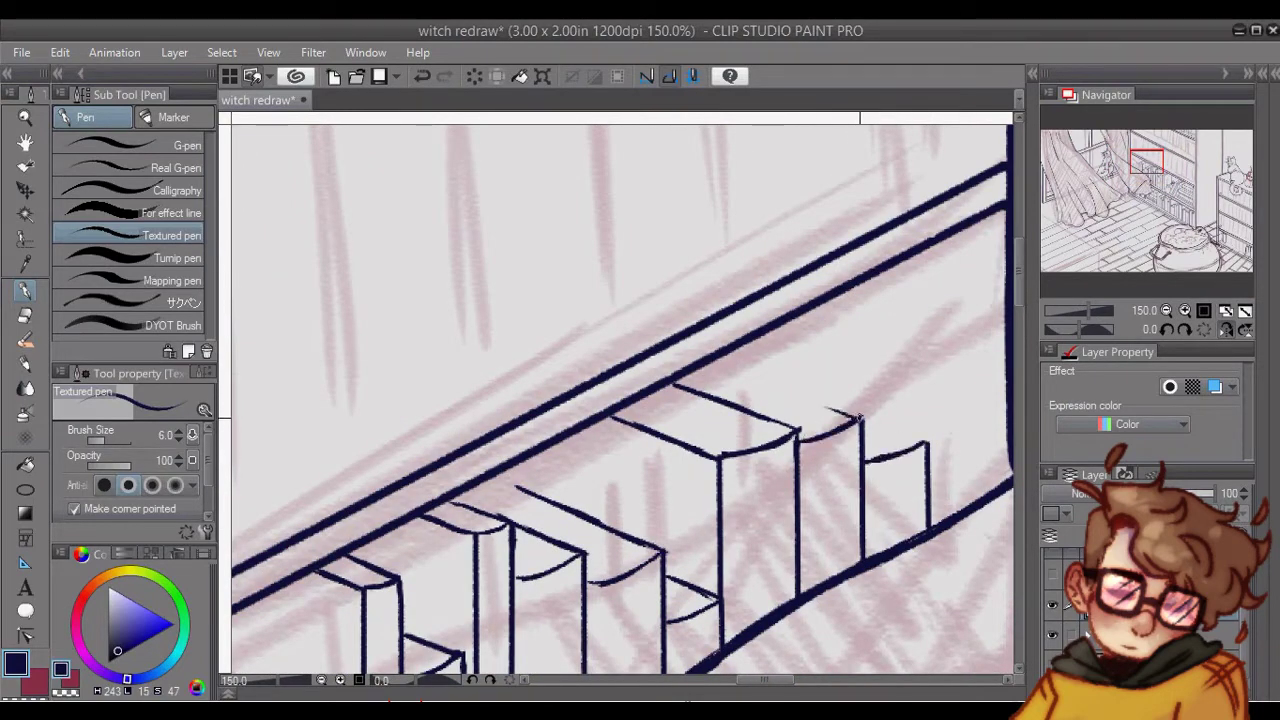
Ink the receding top edges of the two new books and extend a neighbouring book's top edge to the shelf
left_click_drag(860, 418, 786, 398)
left_click_drag(500, 484, 495, 478)
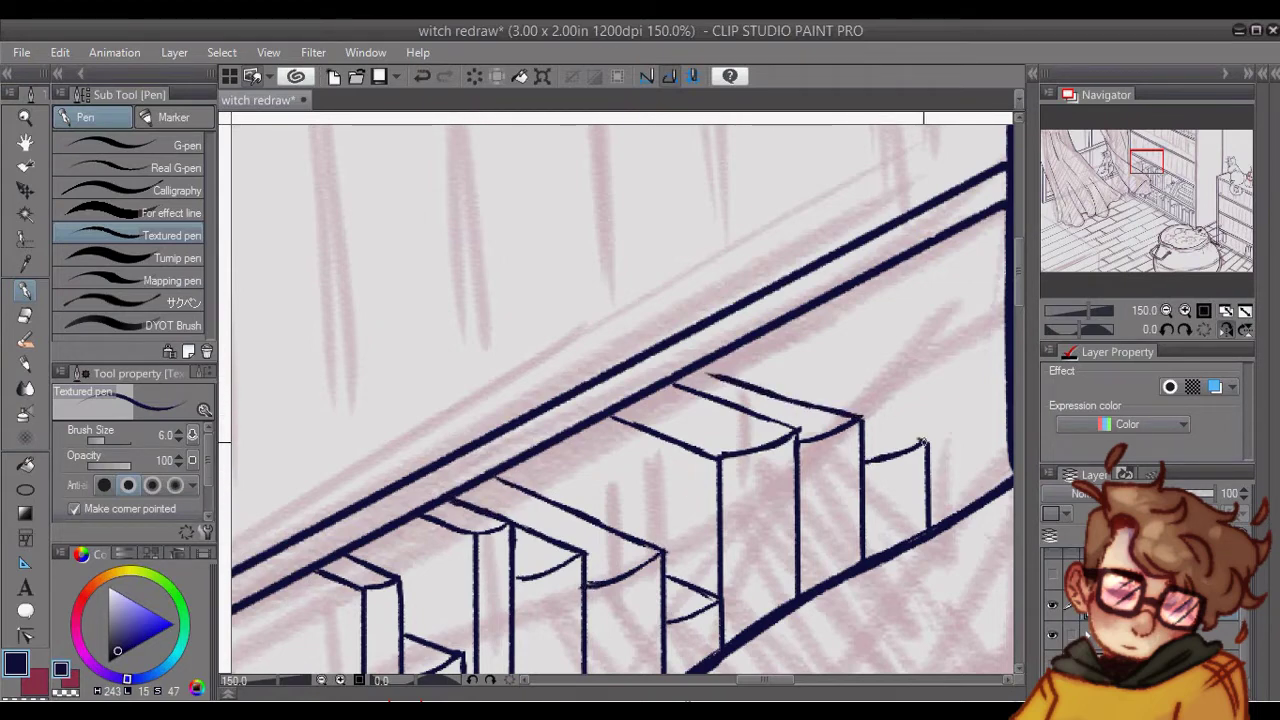
left_click_drag(921, 441, 862, 420)
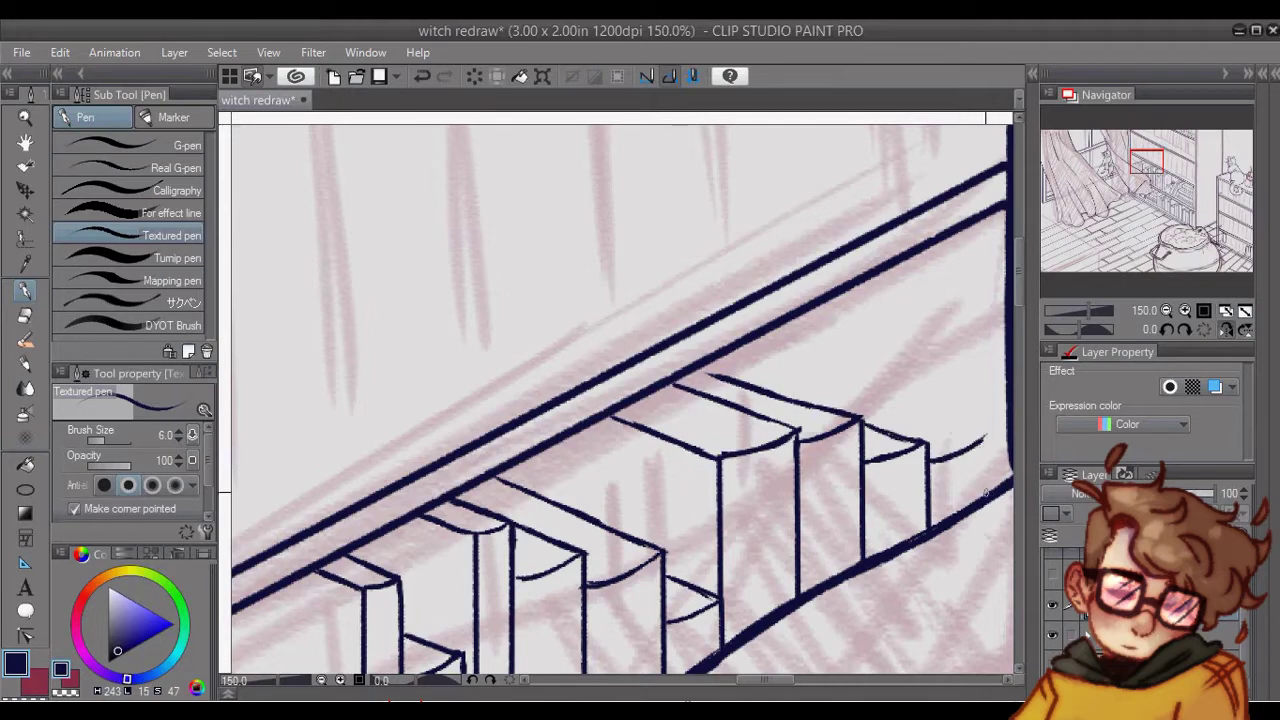
Ink the last book's spine and top edge next to the curtain, plus a short vertical corner line up to the shelf
left_click(987, 497, "shift")
left_click(986, 436)
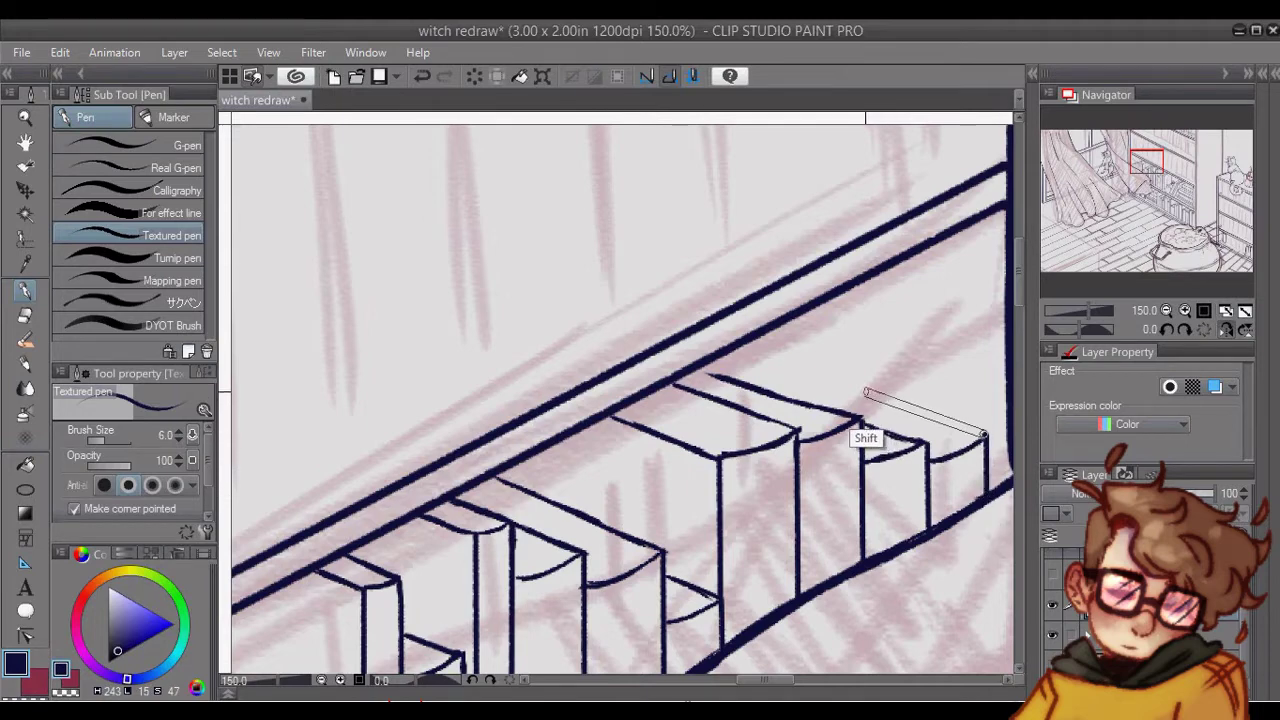
left_click(867, 391, "shift")
left_click(788, 365, "shift")
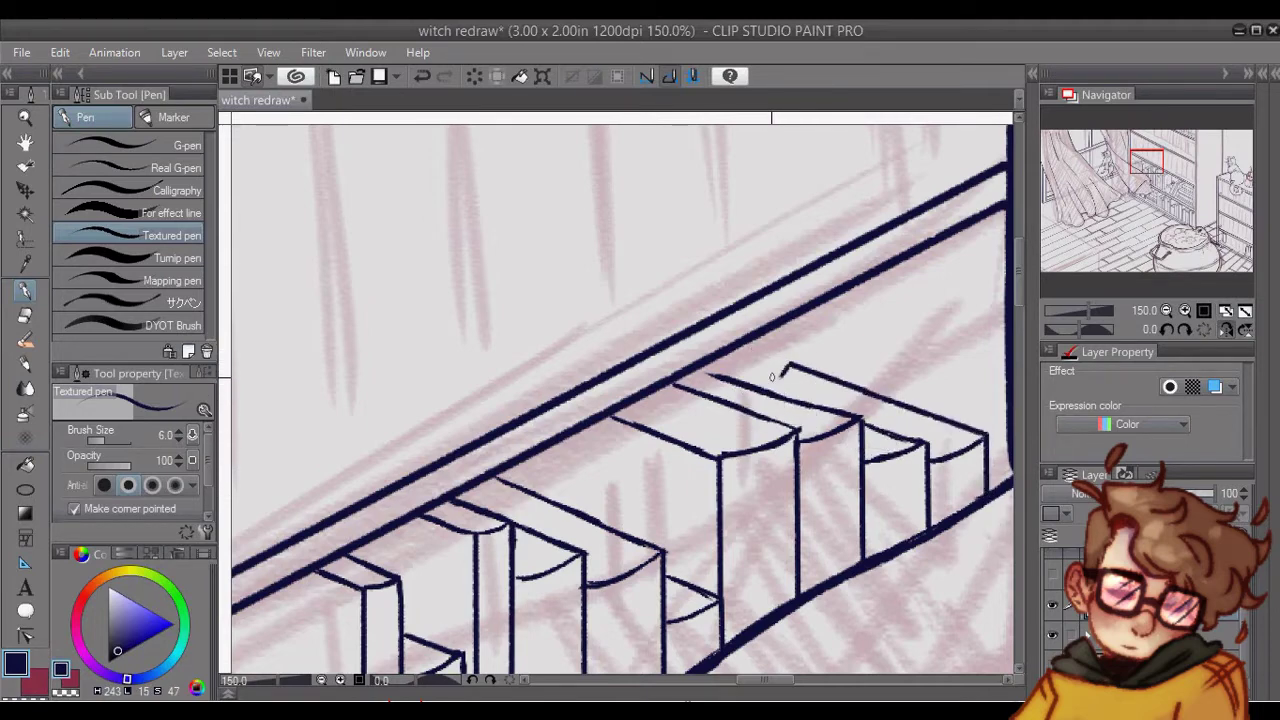
key("shift")
key("Escape")
left_click_drag(793, 321, 793, 365)
left_click(1245, 310)
left_click(1226, 329)
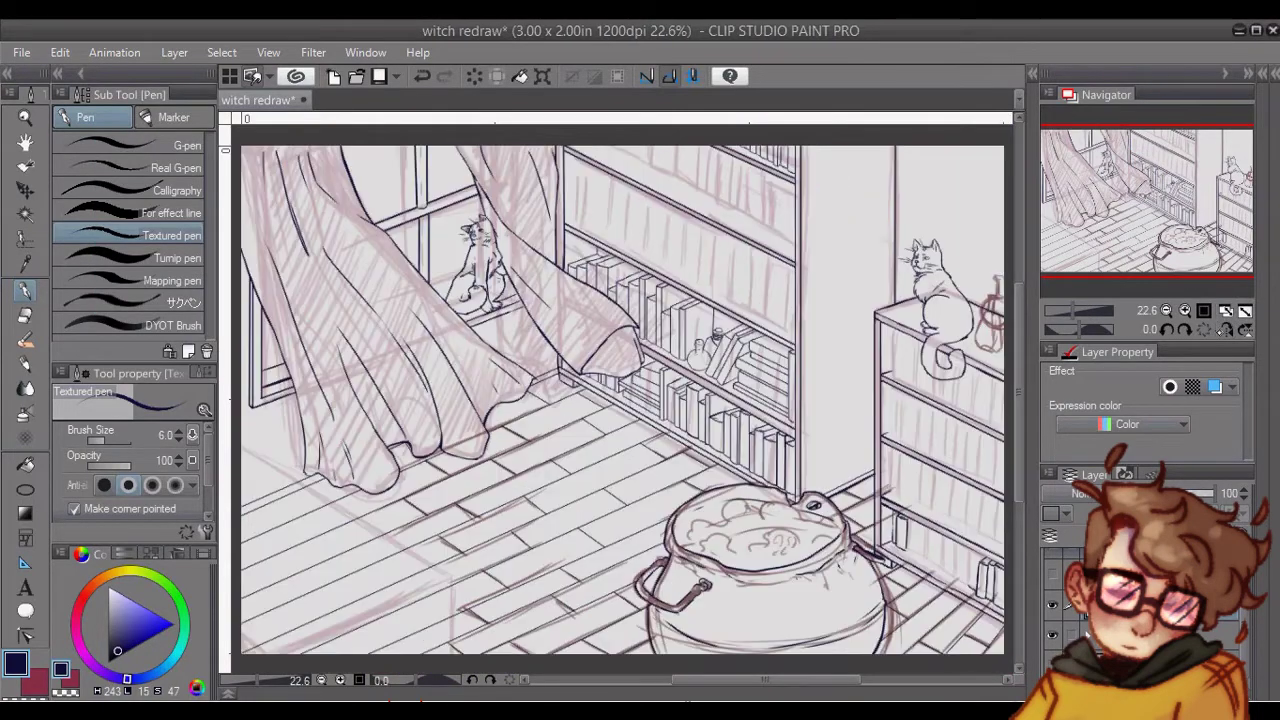
Ink the vertical back corner and side floor edge inside the empty shelf above the books, and erase the overshooting line ends
key("ctrl+plus")
key("ctrl+plus")
key("ctrl+plus")
key("ctrl+plus")
left_click_drag(772, 222, 753, 557)
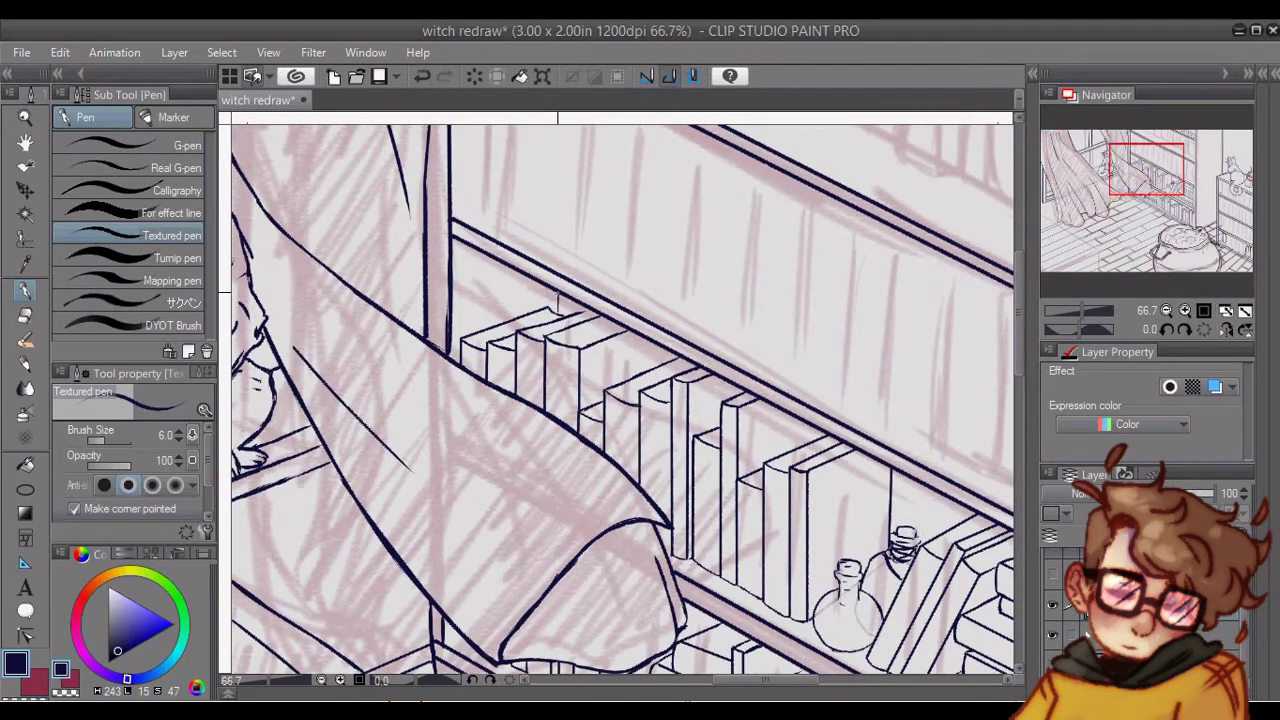
mouse_move(762, 680)
left_mouse_down()
mouse_move(604, 680)
mouse_move(775, 680)
left_mouse_up()
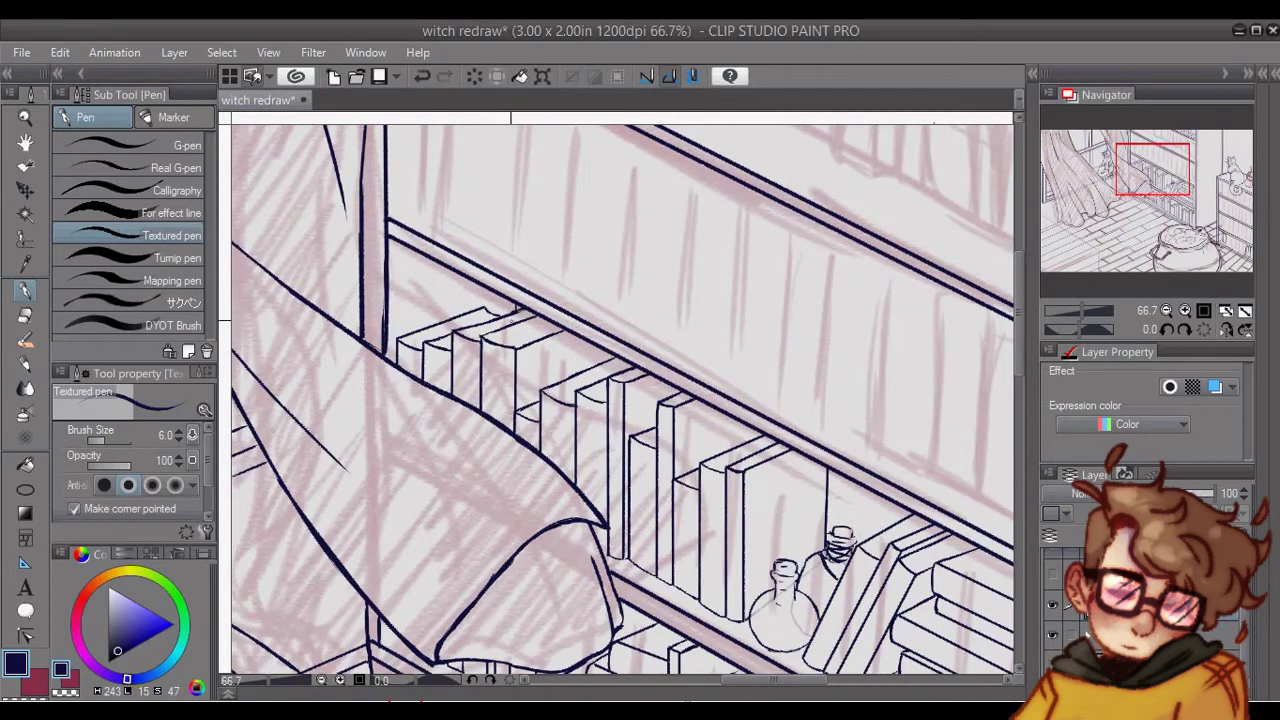
scroll(576, 334, "down", 2)
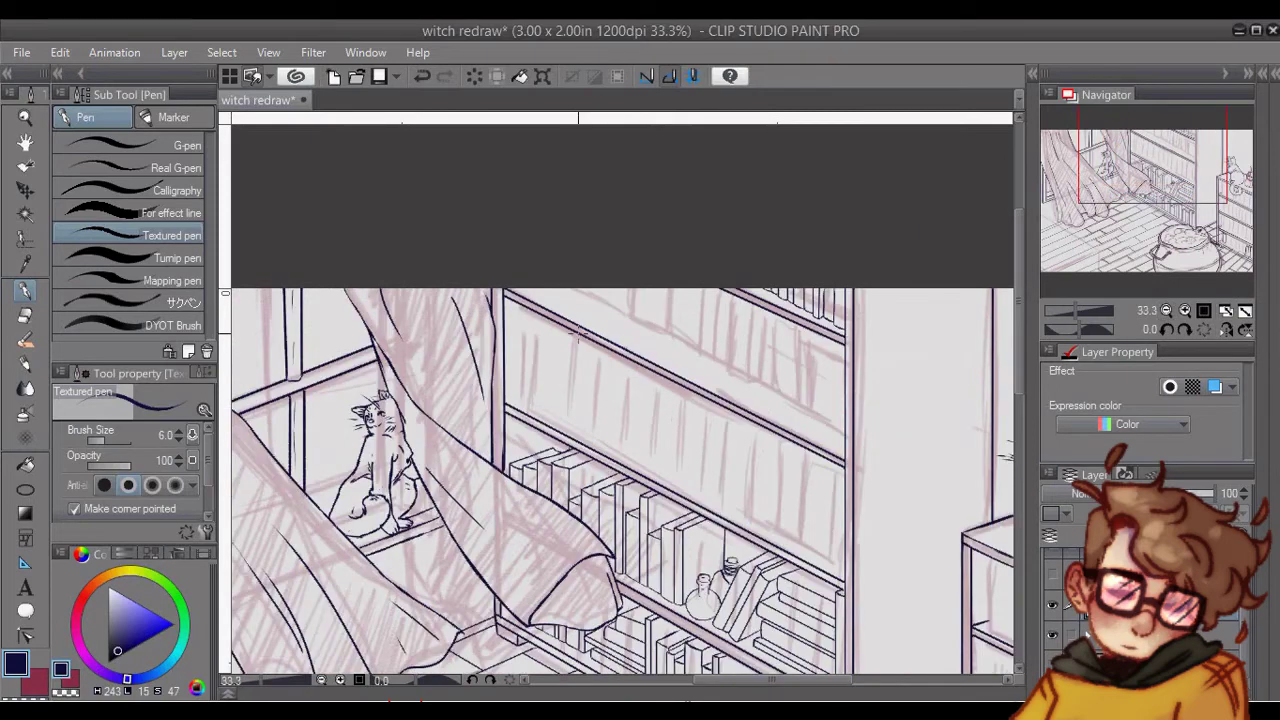
left_click_drag(578, 336, 578, 412)
scroll(577, 257, "up", 2)
left_click(543, 357, "shift")
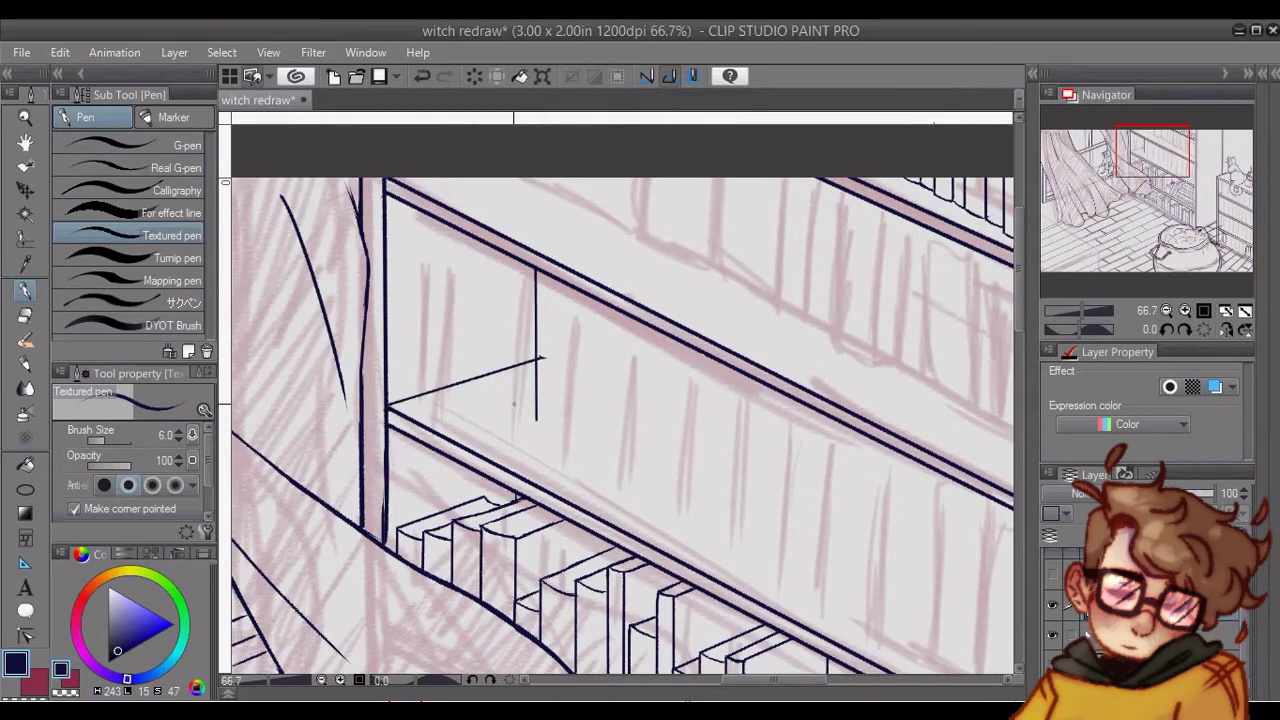
key("e")
left_click_drag(541, 410, 549, 371)
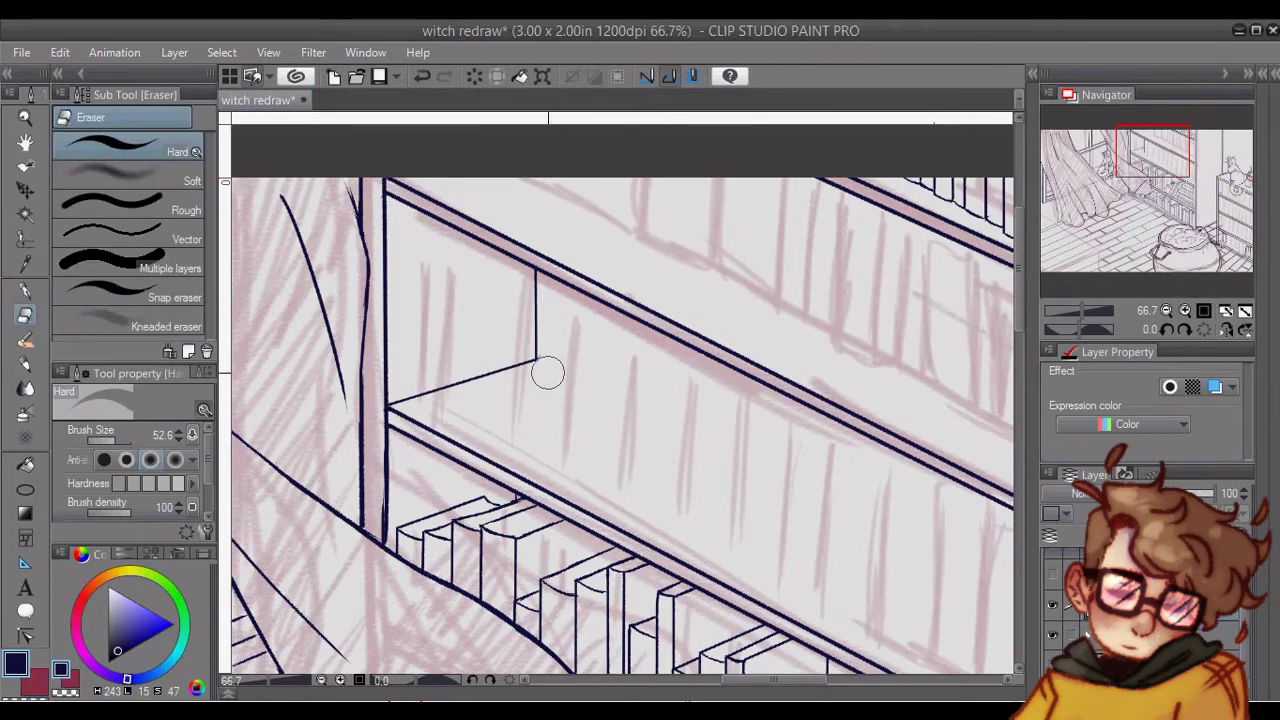
Ink the shelf's back floor edge from the inner corner along the perspective, and erase the far part of the line
key("p")
left_click(537, 358)
left_click(870, 516, "shift")
key("e")
left_click_drag(868, 514, 689, 406)
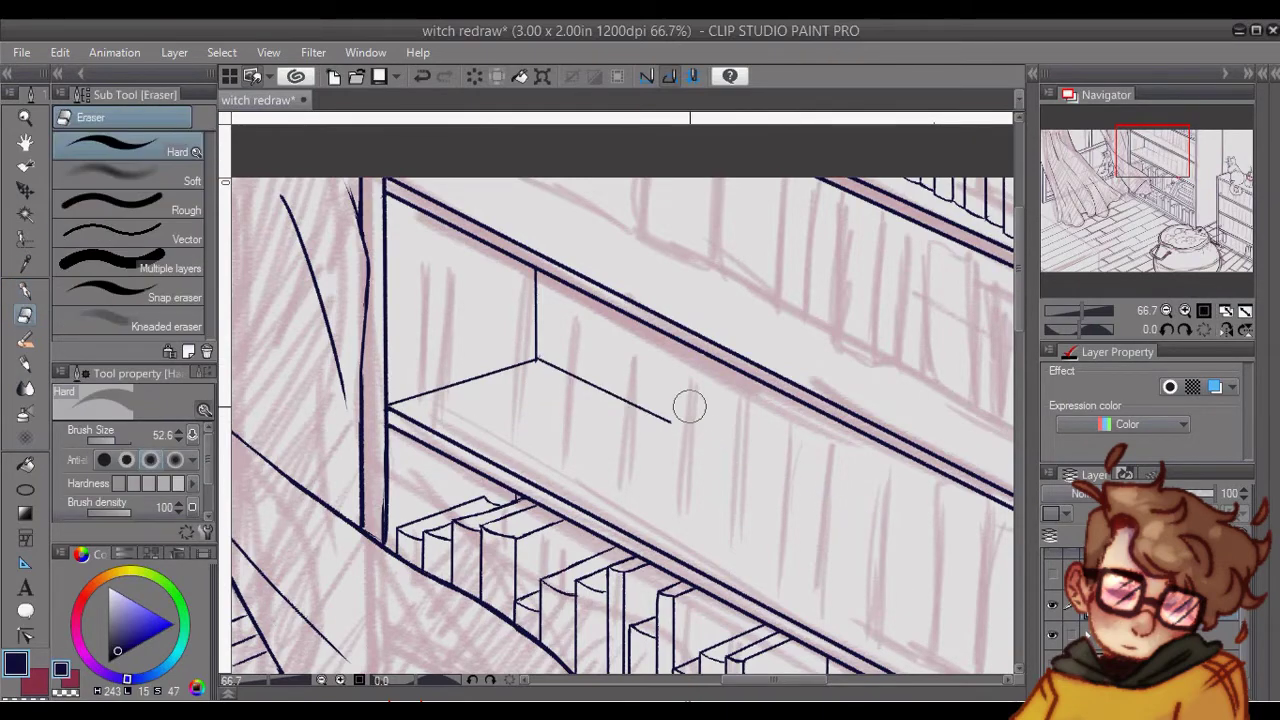
Mark the shelf's inner corner lines with the Selection pen
left_click_drag(888, 471, 326, 365)
left_click_drag(845, 680, 780, 680)
key("m")
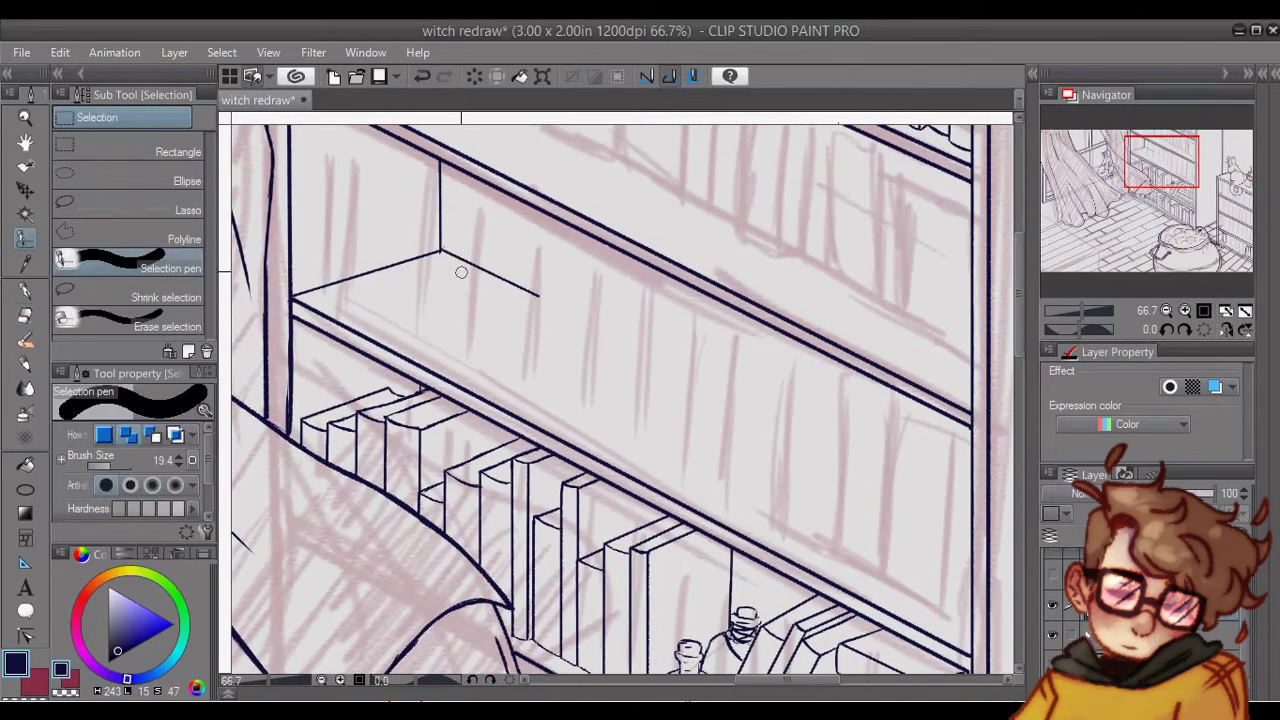
mouse_move(438, 174)
left_mouse_down()
mouse_move(441, 250)
mouse_move(356, 274)
left_mouse_up()
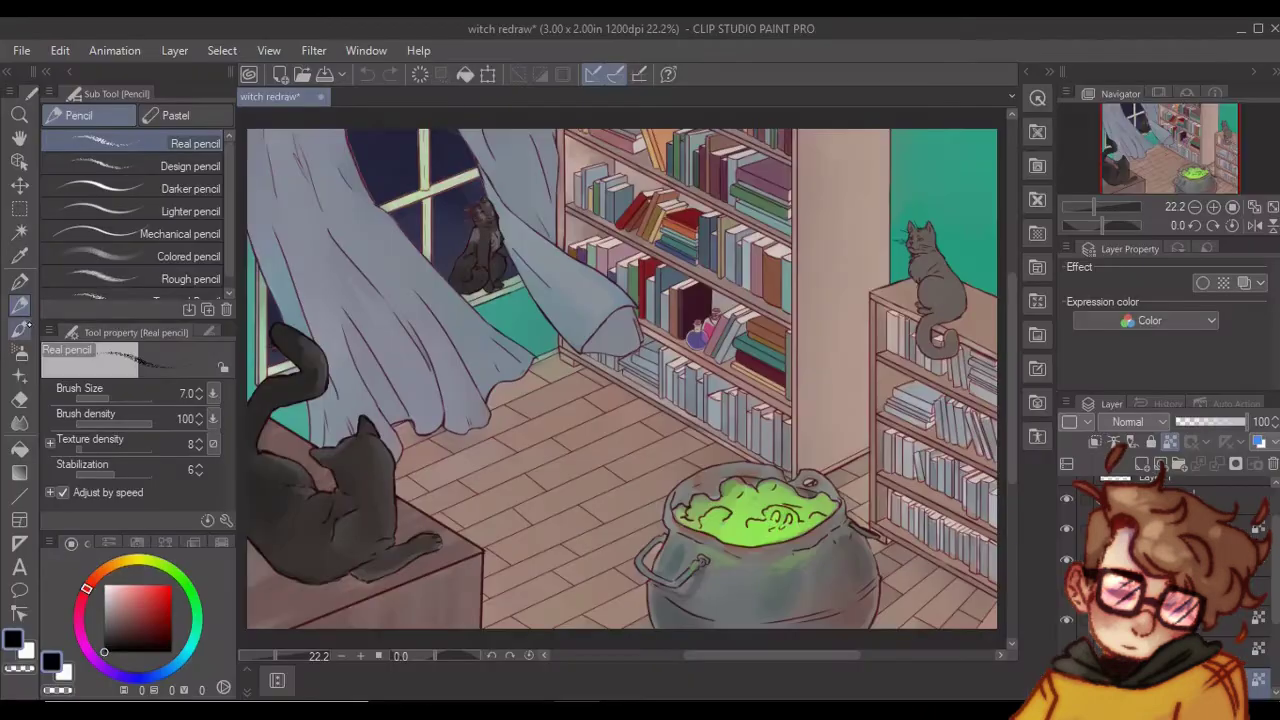
key("b")
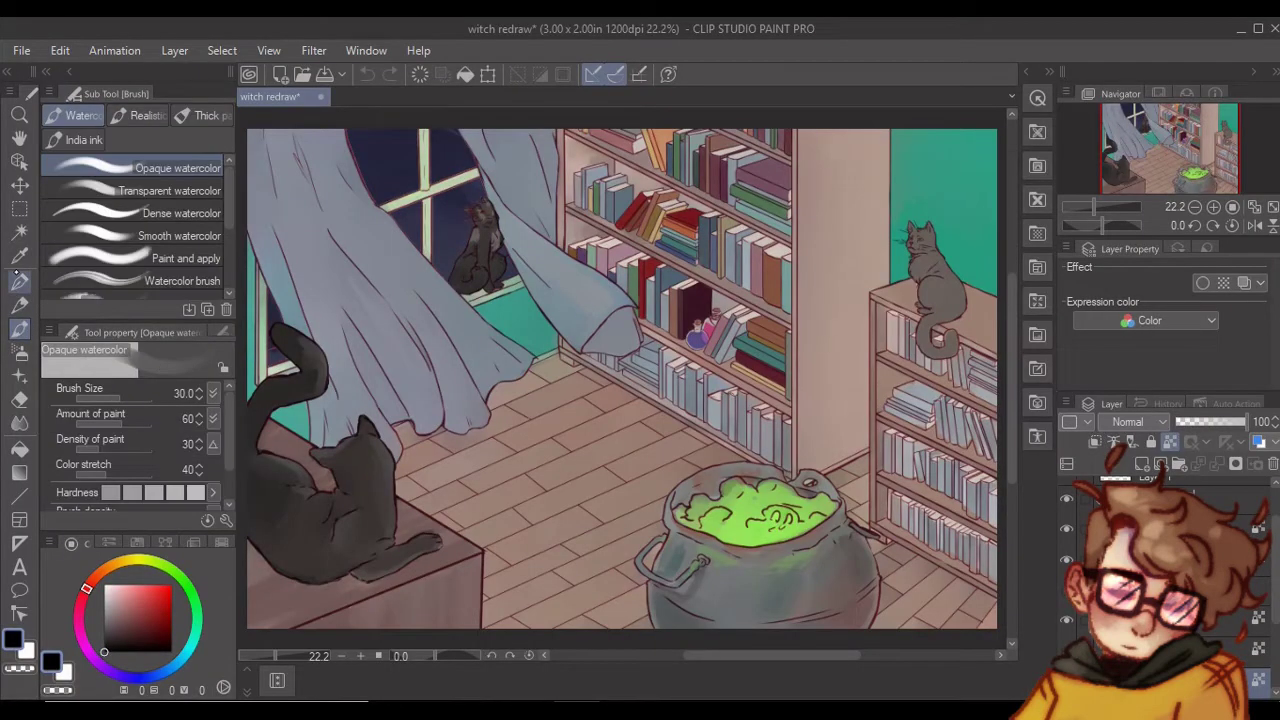
key("p")
left_click_drag(549, 442, 571, 437)
left_click(22, 51)
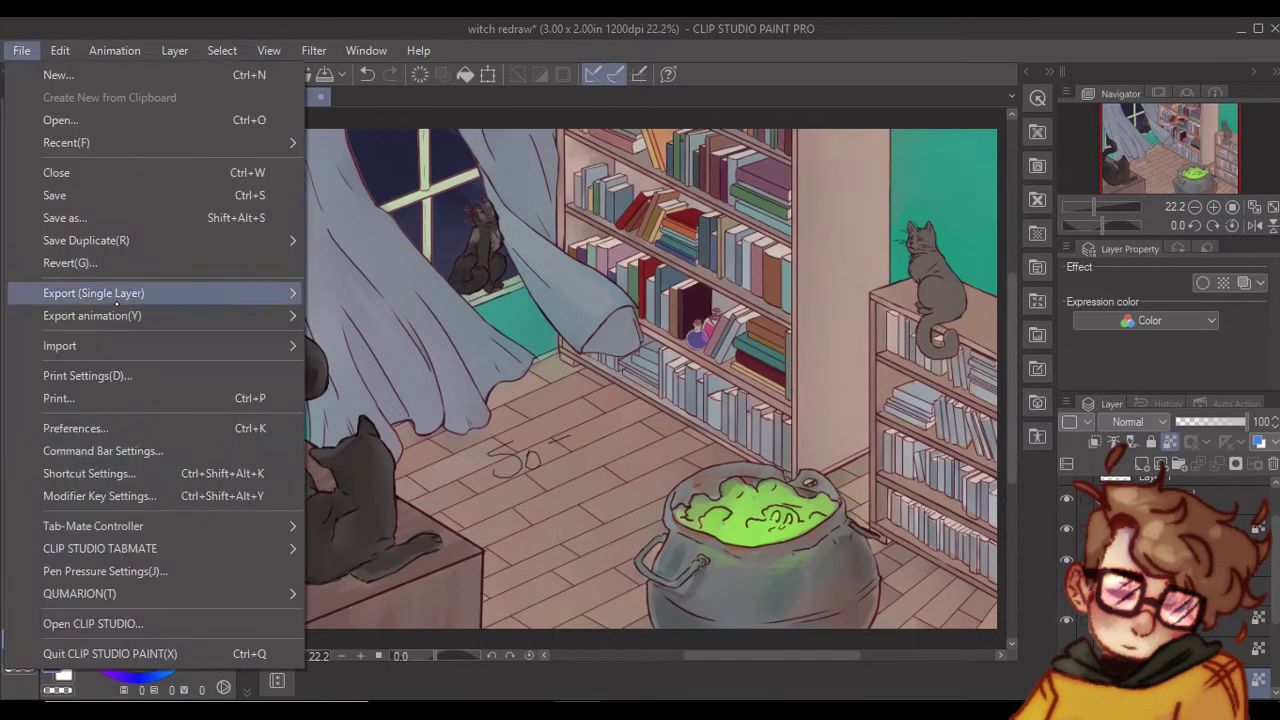
left_click(76, 428)
left_click(336, 180)
left_click(464, 246)
left_click(933, 163)
left_click(367, 75)
left_click(367, 75)
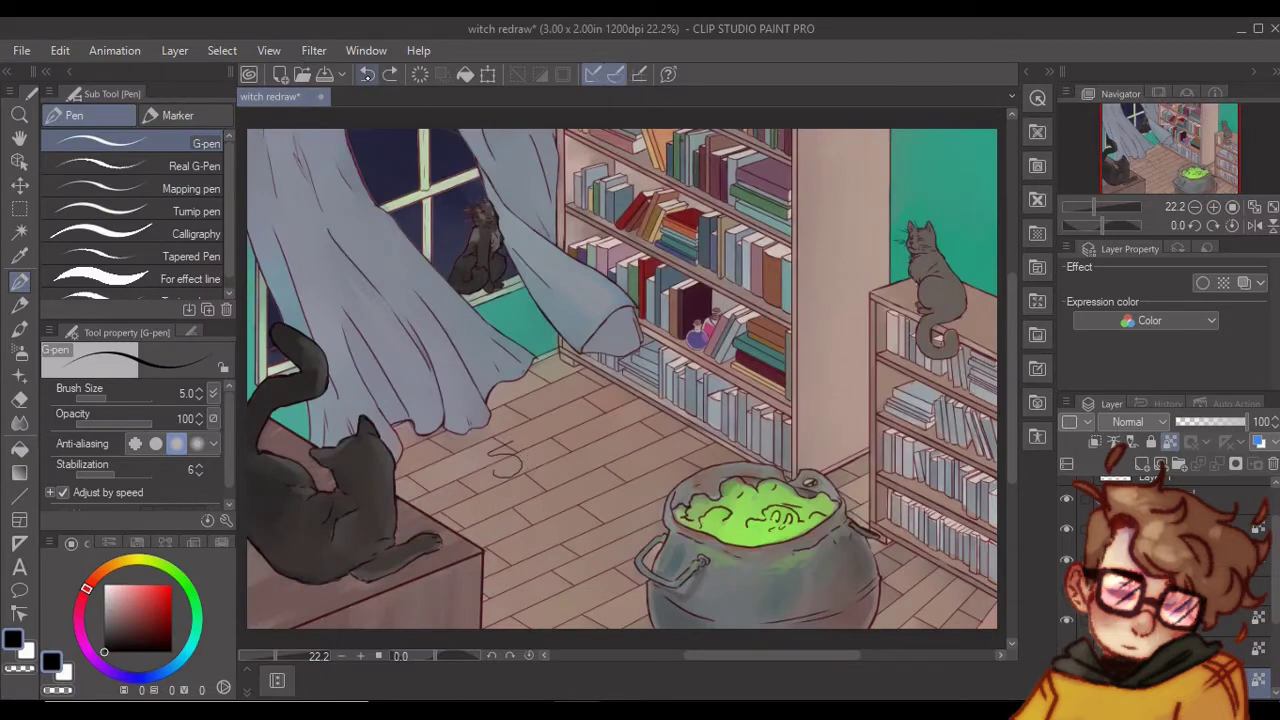
left_click(367, 75)
Handwrite a note about the new laptop and Clip Studio in dark red with the G-pen on a new layer
left_click(1142, 464)
left_click(116, 592)
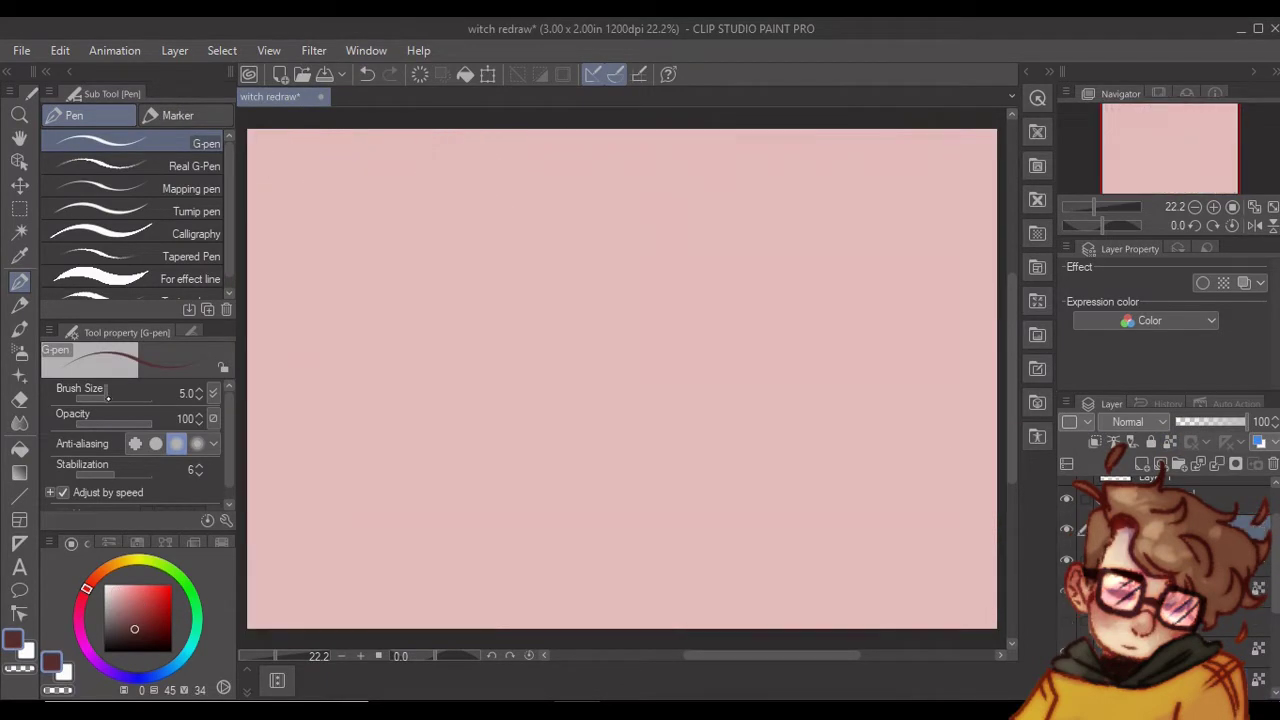
left_click_drag(463, 322, 410, 404)
left_click_drag(492, 345, 498, 352)
left_click_drag(541, 328, 590, 354)
mouse_move(645, 330)
left_mouse_down()
mouse_move(622, 362)
mouse_move(662, 334)
left_mouse_up()
left_click_drag(688, 310, 706, 326)
left_click_drag(752, 318, 758, 332)
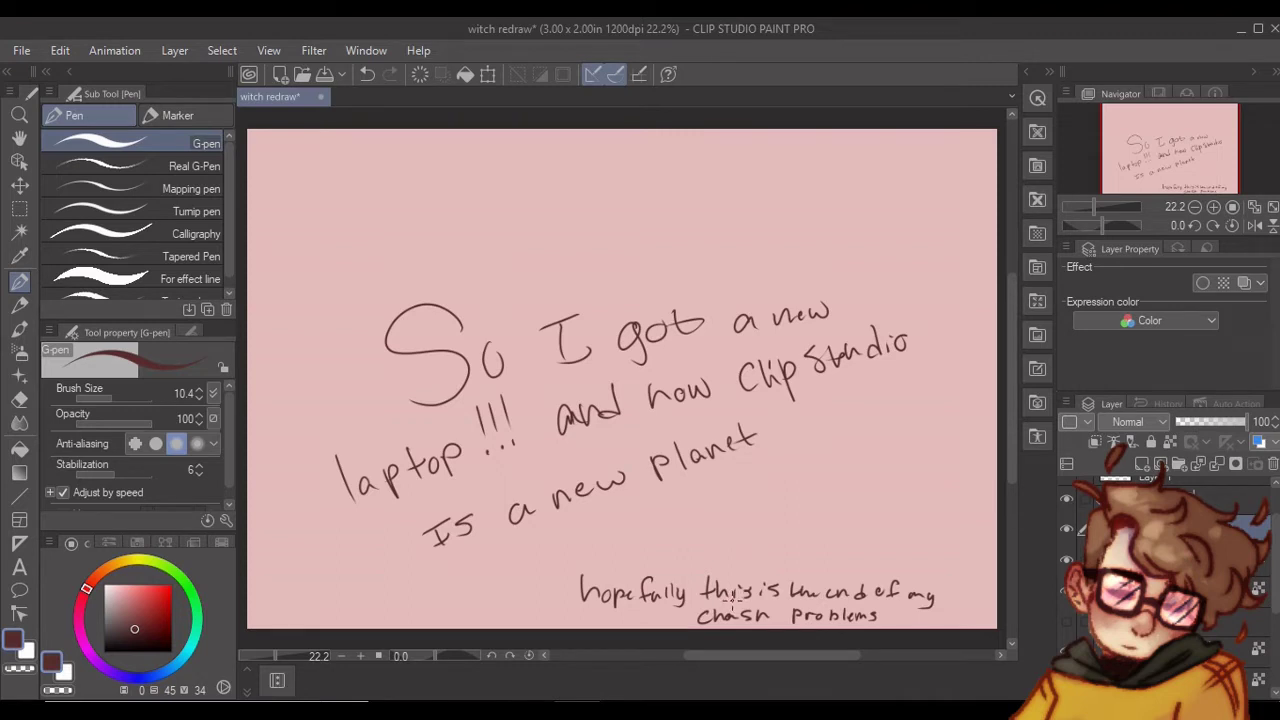
Delete the layer holding the handwritten laptop note
left_click(1272, 463)
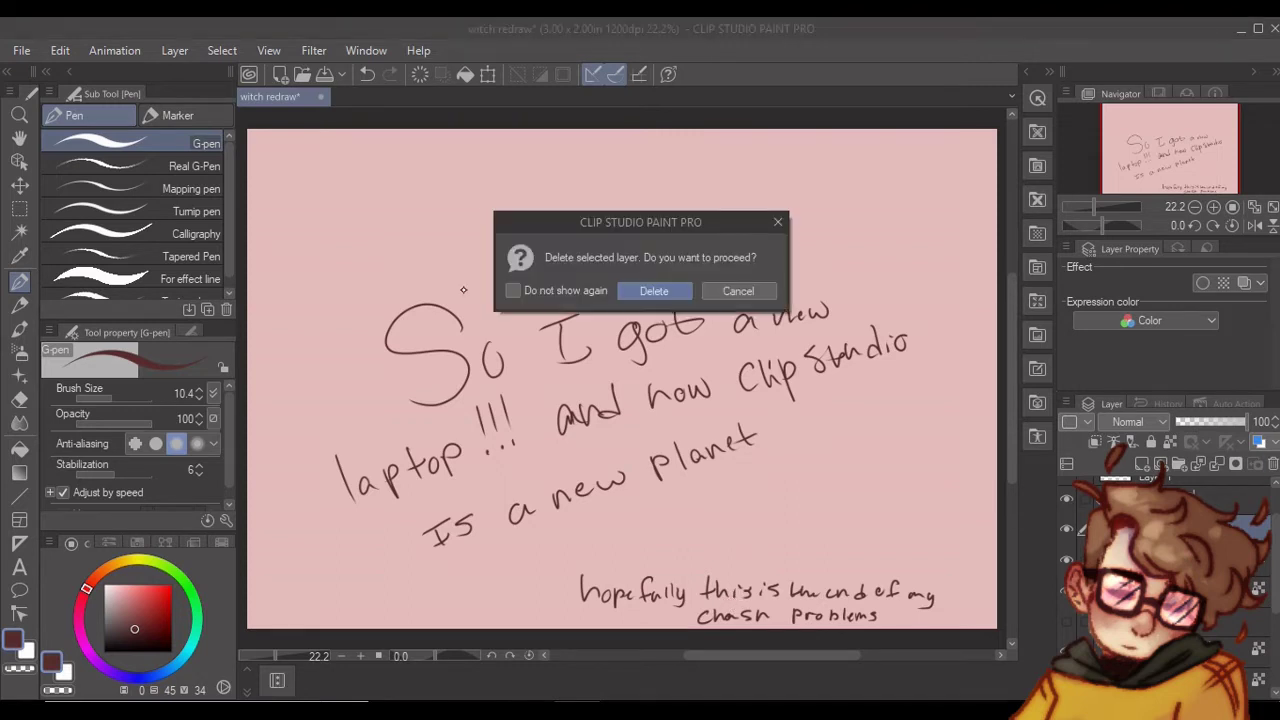
left_click(654, 291)
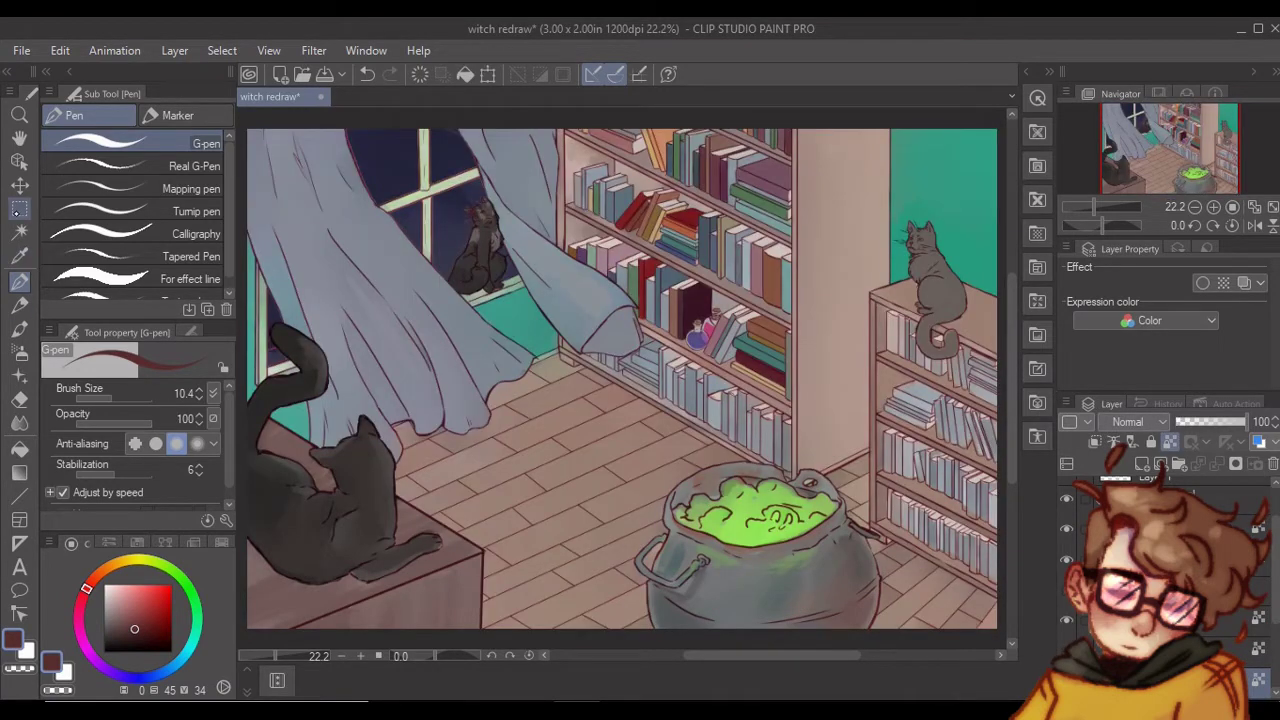
Select the floor area with the Polyline selection, following the bases of both bookshelves and closing it around the foreground cat
left_click(19, 209)
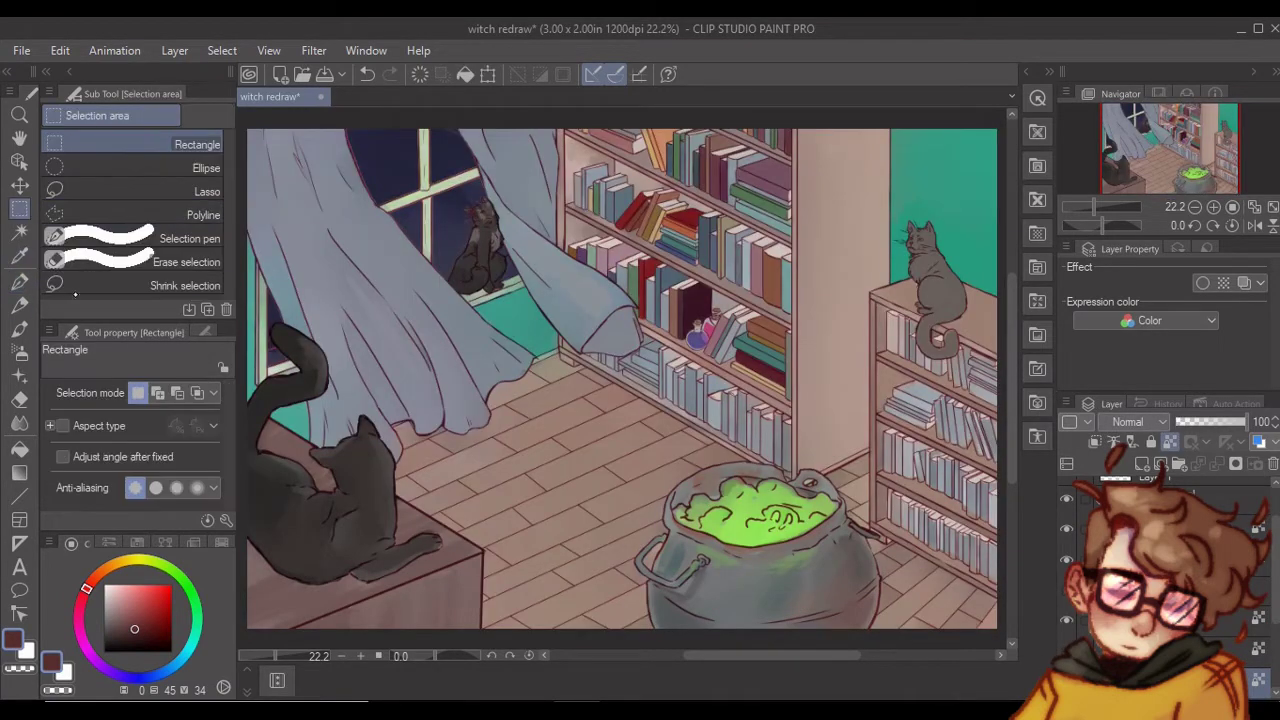
left_click(140, 214)
left_click(559, 356)
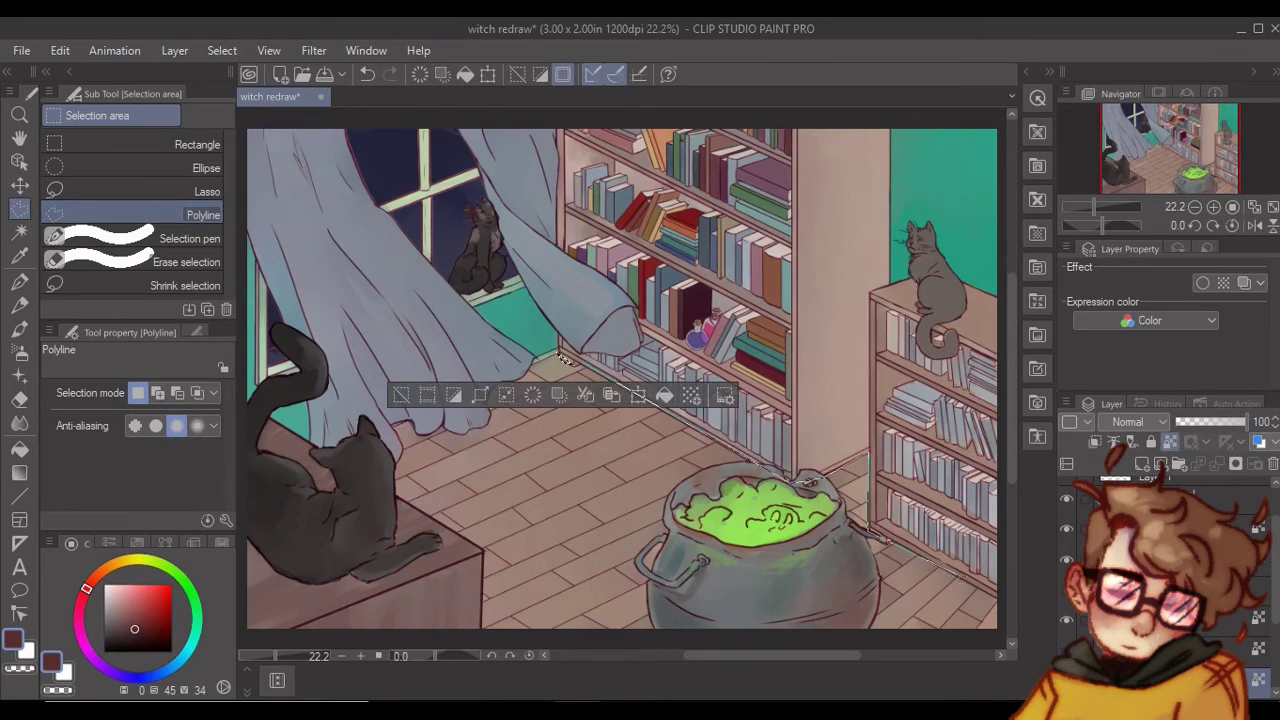
left_click(964, 579)
left_click_drag(964, 579, 887, 487)
left_click(1014, 628)
left_click(353, 586)
left_click_drag(353, 586, 726, 586)
left_click(577, 354)
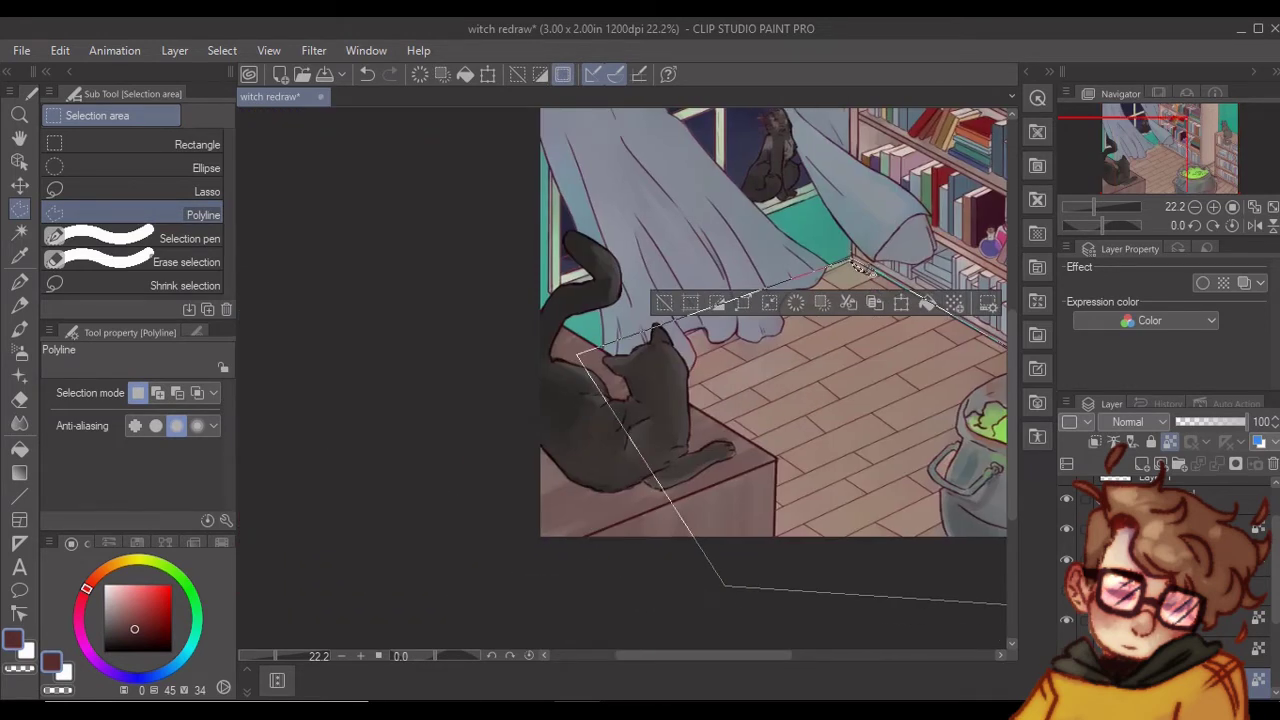
left_click(851, 261)
key("ctrl+0")
Add a new layer for the floor shading and choose a very dark red-brown drawing color
key("ctrl+shift+n")
left_click(131, 634)
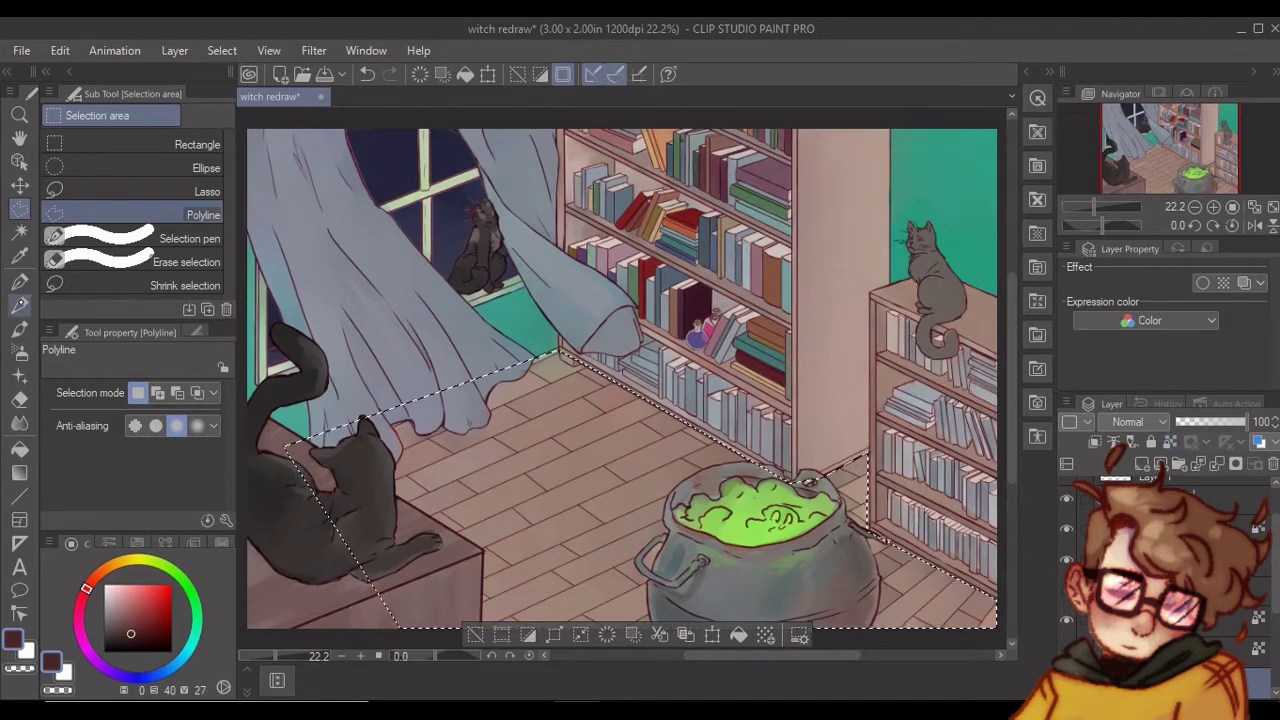
Look through the watercolor, realistic watercolor, thick paint, India ink, pencil and pen sub tools for a floor texture brush
left_click(19, 329)
left_click_drag(229, 205, 229, 275)
left_click(178, 288)
left_click(139, 116)
left_click_drag(229, 212, 229, 246)
left_click(197, 116)
left_click(82, 140)
left_click(19, 306)
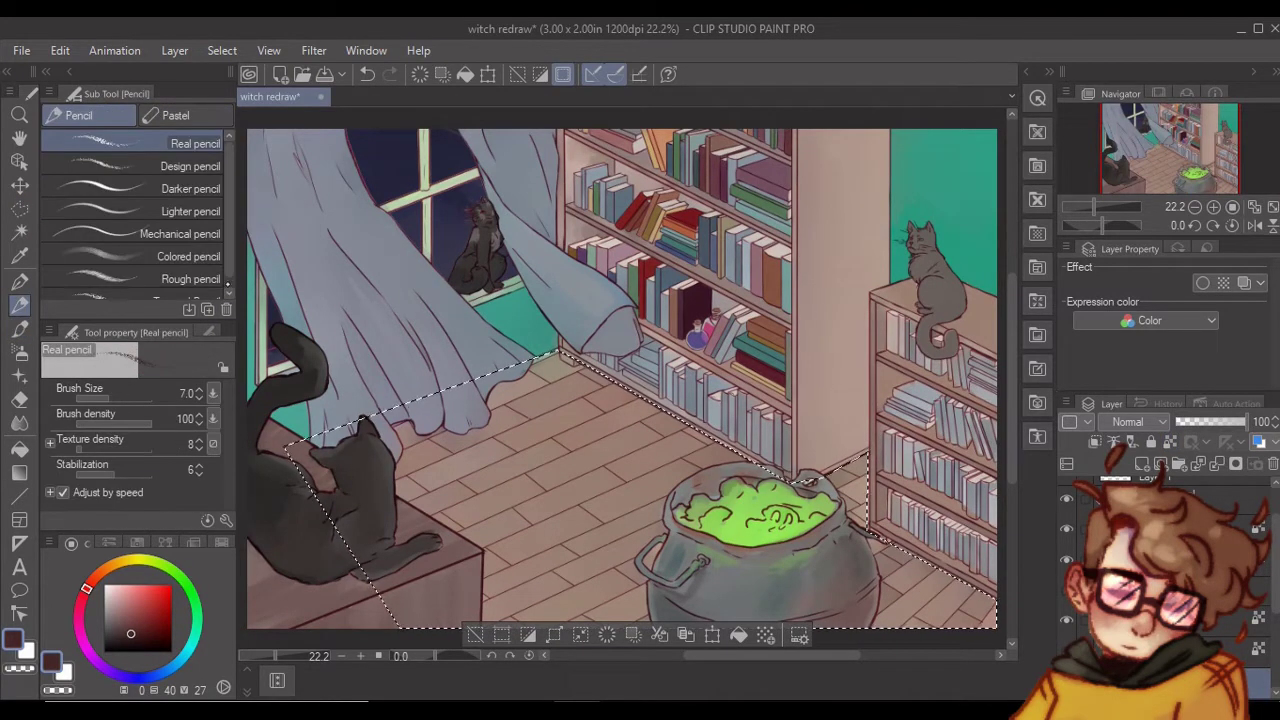
key("p")
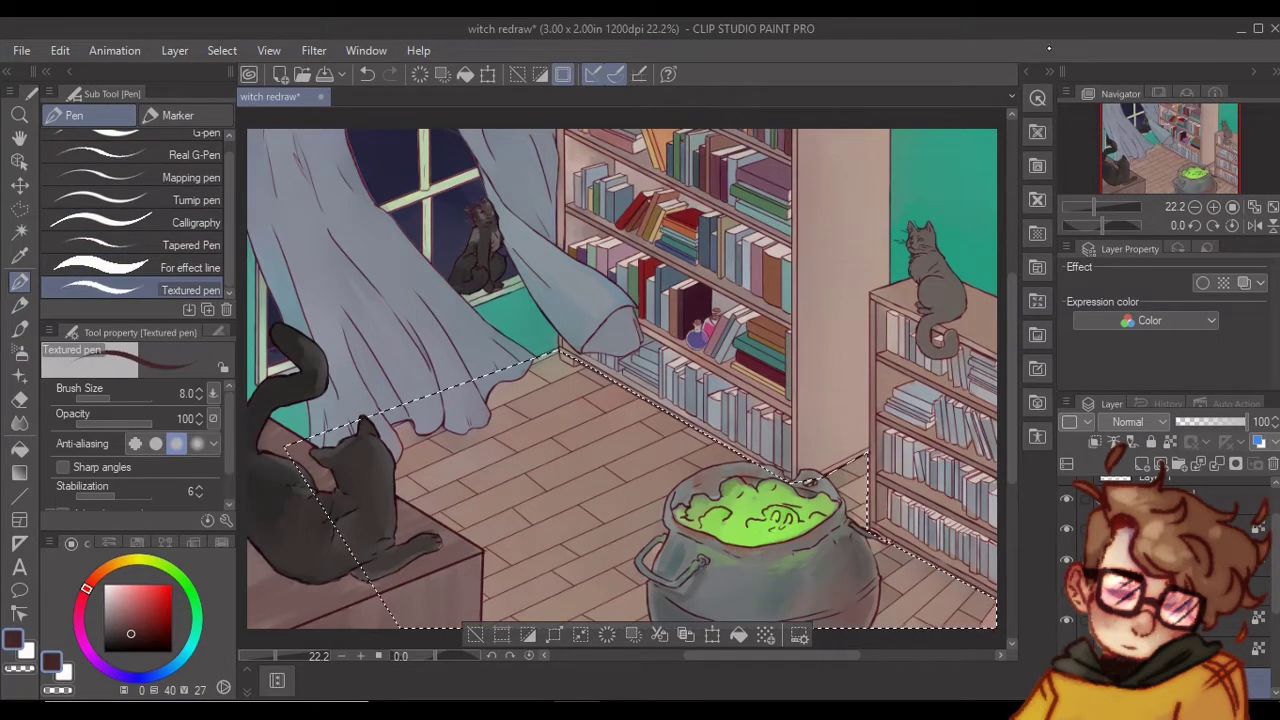
Add the ザッサラ絵筆油彩風 brush from the downloaded materials to the realistic watercolor brushes
left_click(1026, 73)
left_click(920, 117)
left_click(803, 93)
left_click(1187, 91)
left_click(1027, 73)
left_click(1037, 131)
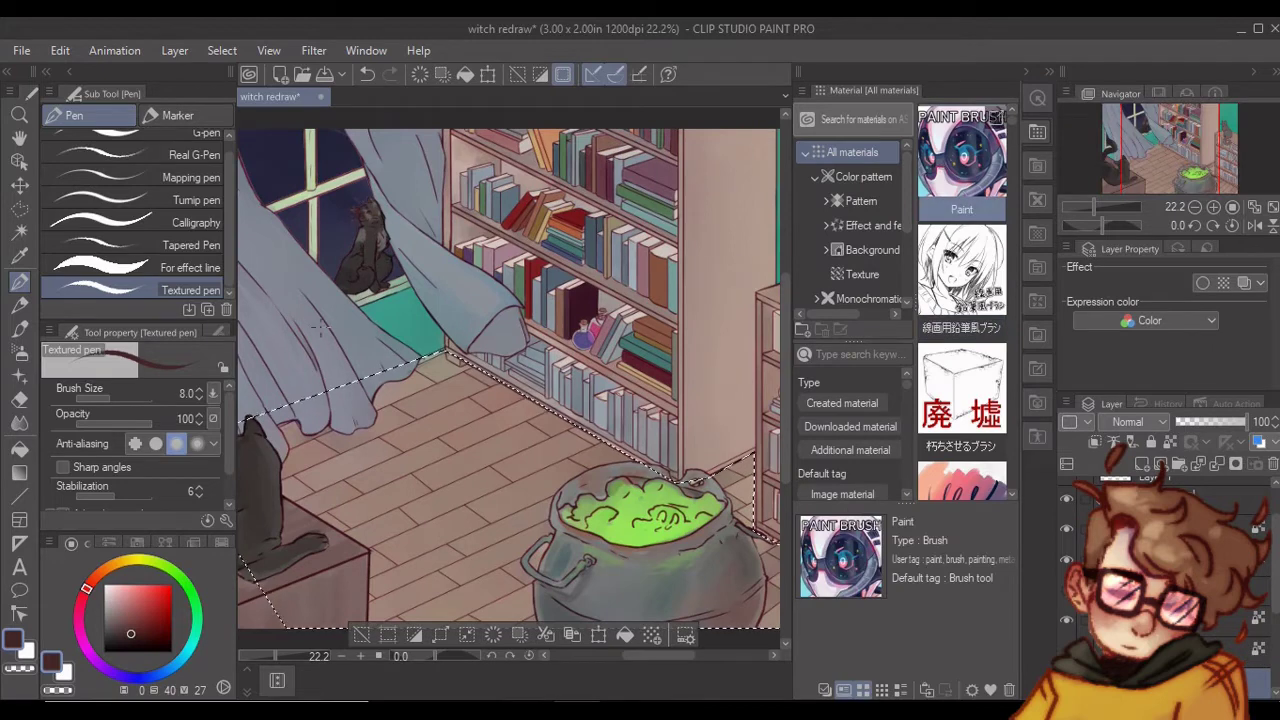
left_click(20, 329)
left_click(138, 115)
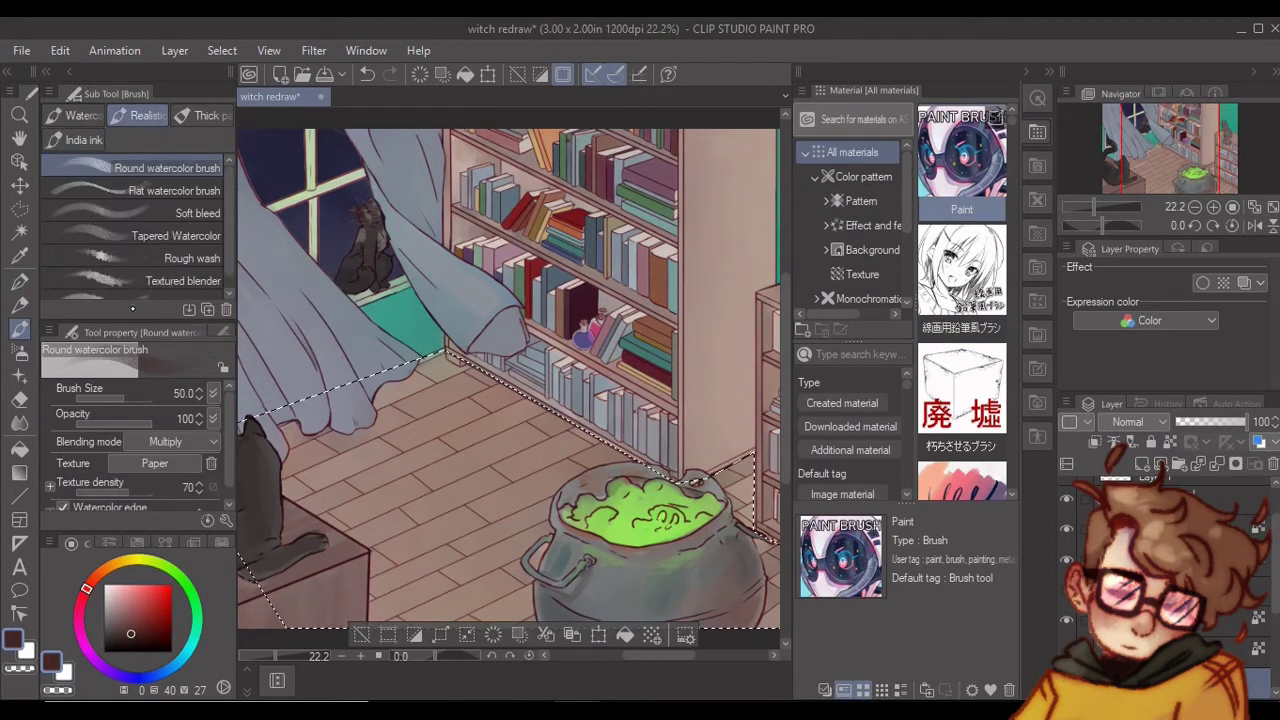
left_click_drag(133, 309, 133, 302)
mouse_move(962, 480)
left_mouse_down()
mouse_move(400, 330)
mouse_move(128, 295)
left_mouse_up()
Brush dark red-brown strokes on the floor beside the bookshelves and set the layer to Hard light at 50% opacity
mouse_move(606, 444)
left_mouse_down()
mouse_move(594, 461)
mouse_move(618, 455)
left_mouse_up()
left_click(1049, 72)
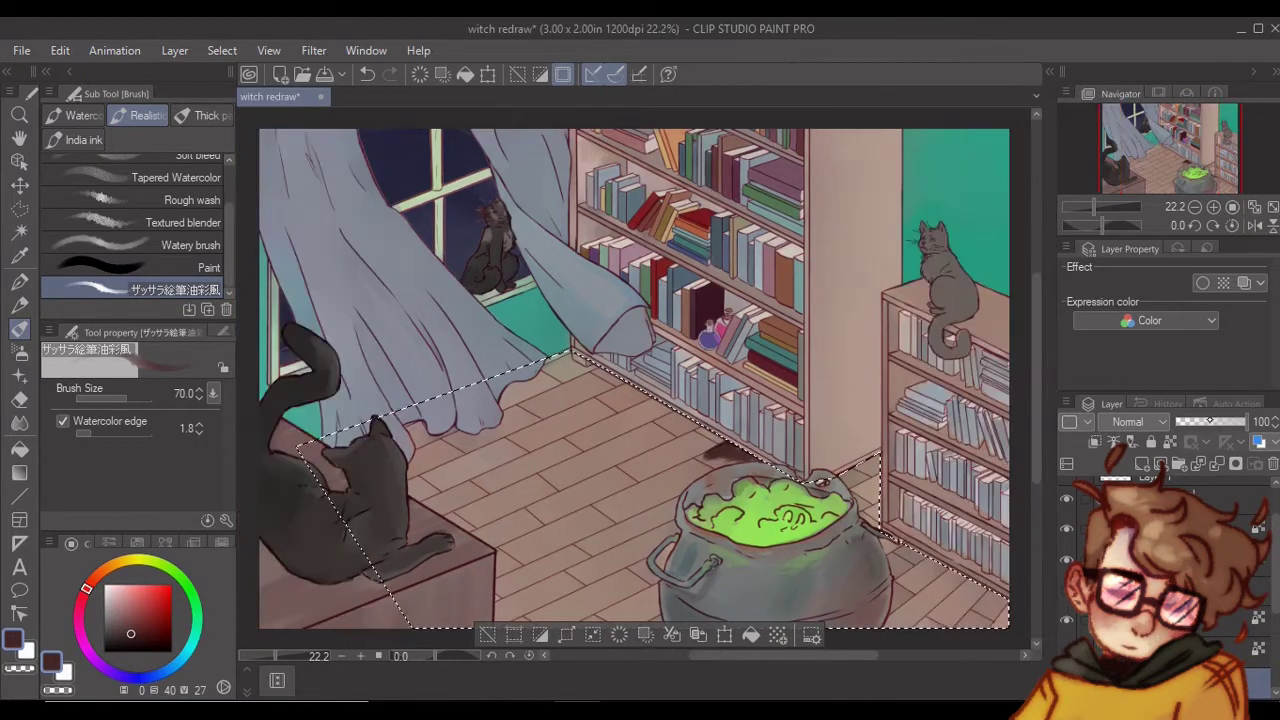
left_click(1210, 421)
left_click(1138, 422)
left_click(1116, 62)
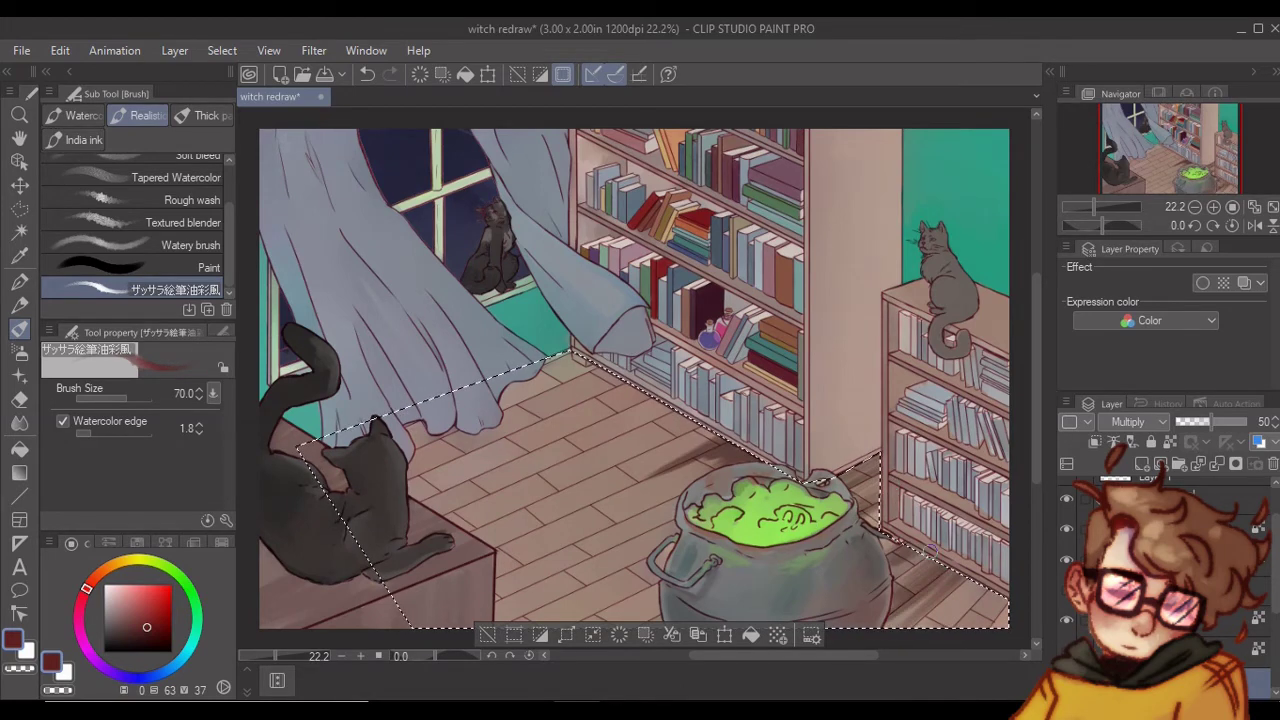
left_click(1128, 421)
left_click(1122, 277)
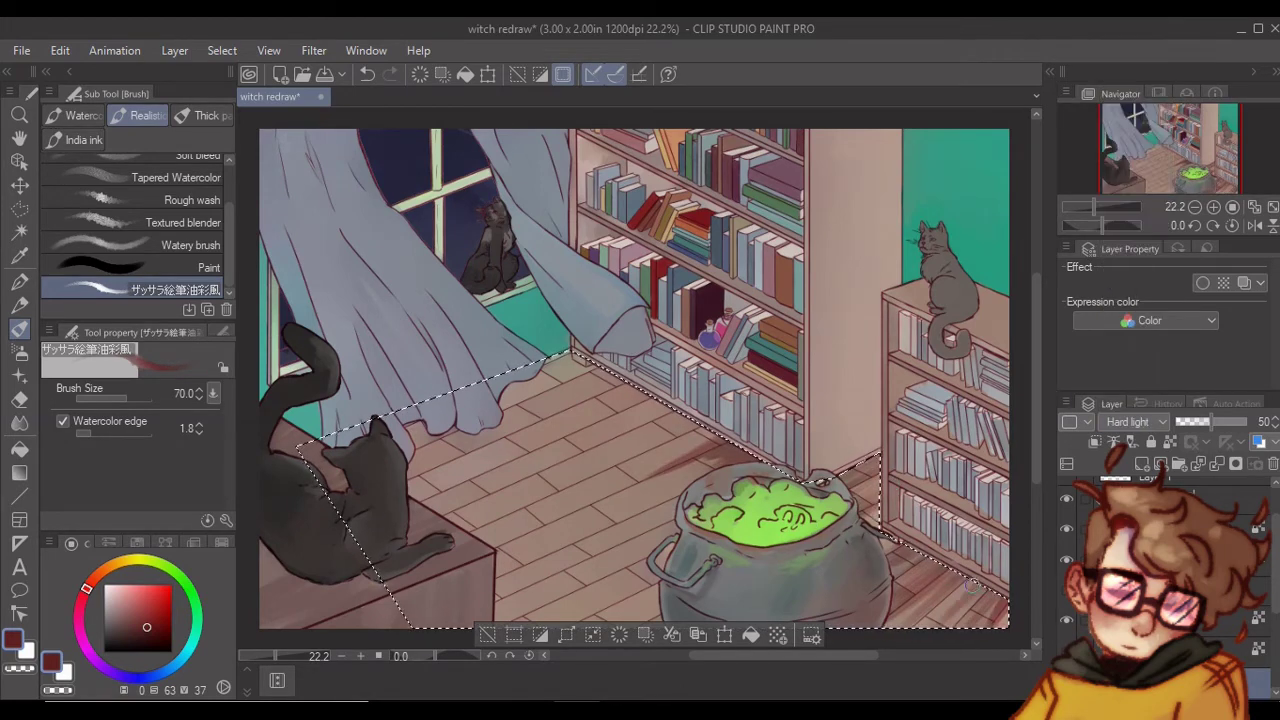
Flip the canvas view horizontally and brush wood-grain strokes in sampled browns along the floorboards between the cauldron and the foreground cat
left_click(903, 618, "alt")
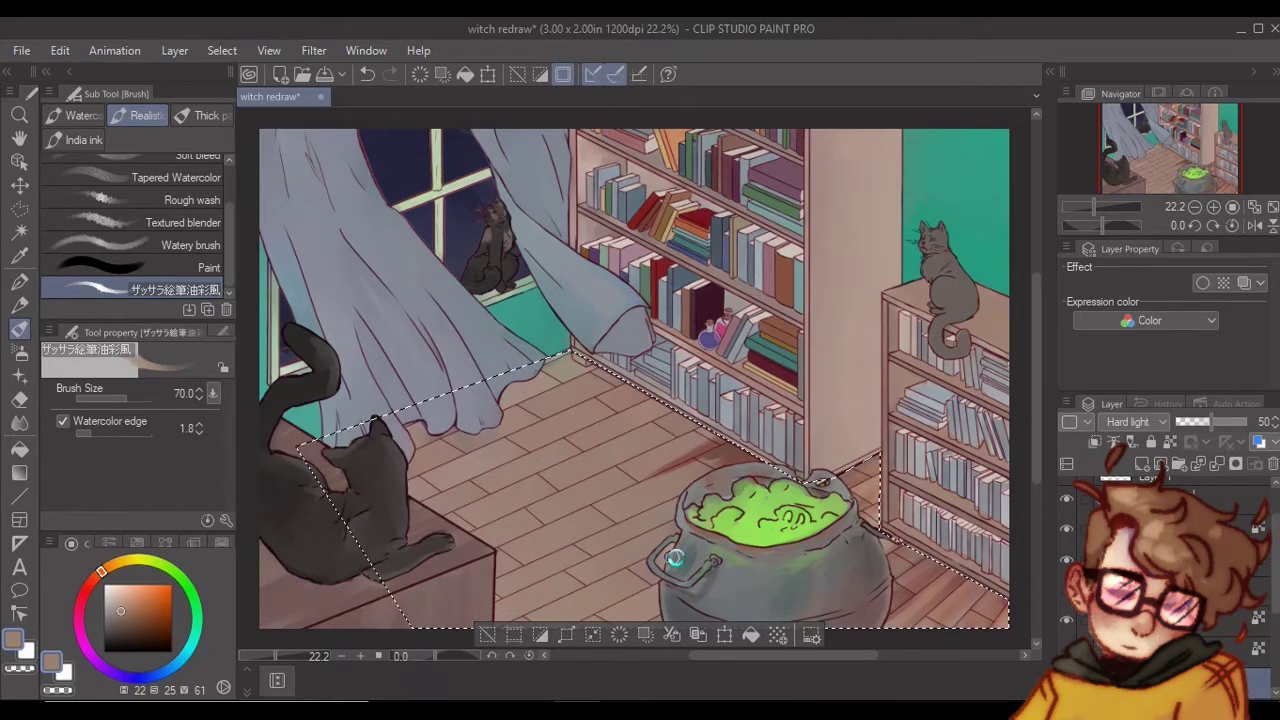
key("h")
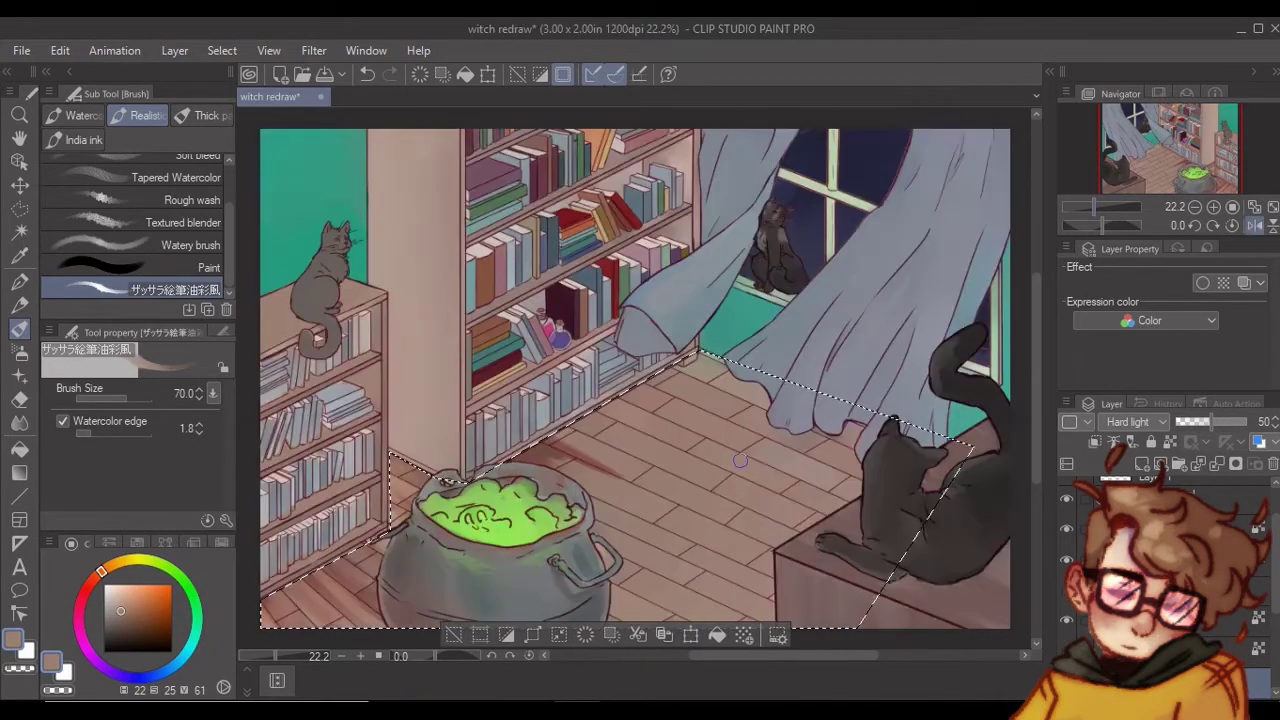
left_click(758, 481, "alt")
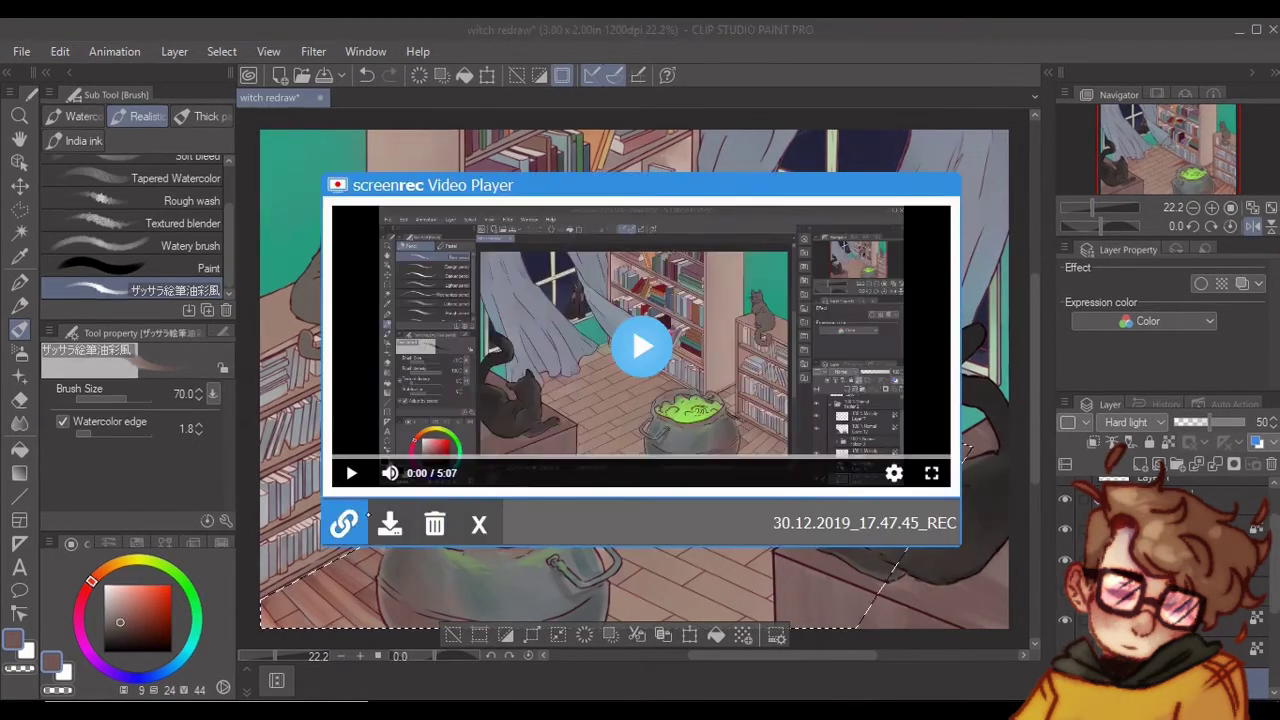
left_click_drag(778, 483, 830, 508)
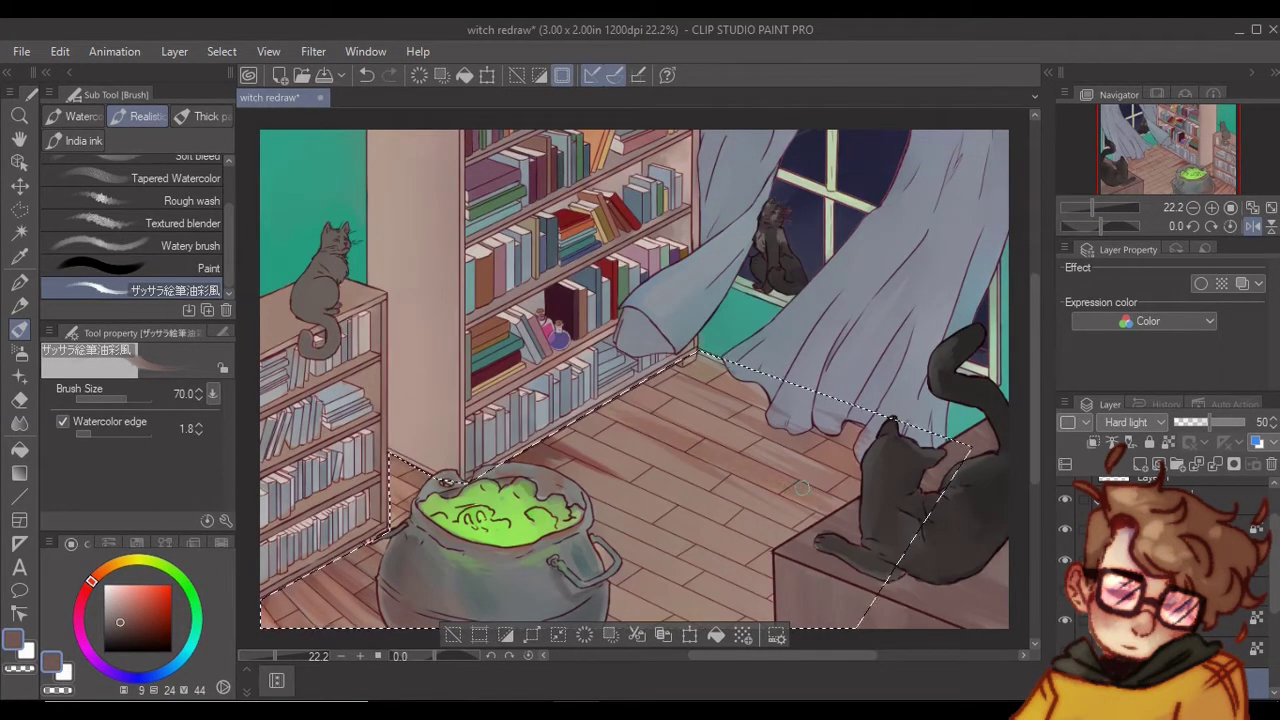
left_click_drag(676, 425, 760, 456)
mouse_move(556, 434)
left_mouse_down()
mouse_move(650, 478)
mouse_move(619, 487)
mouse_move(724, 528)
left_mouse_up()
left_click_drag(662, 490, 784, 542)
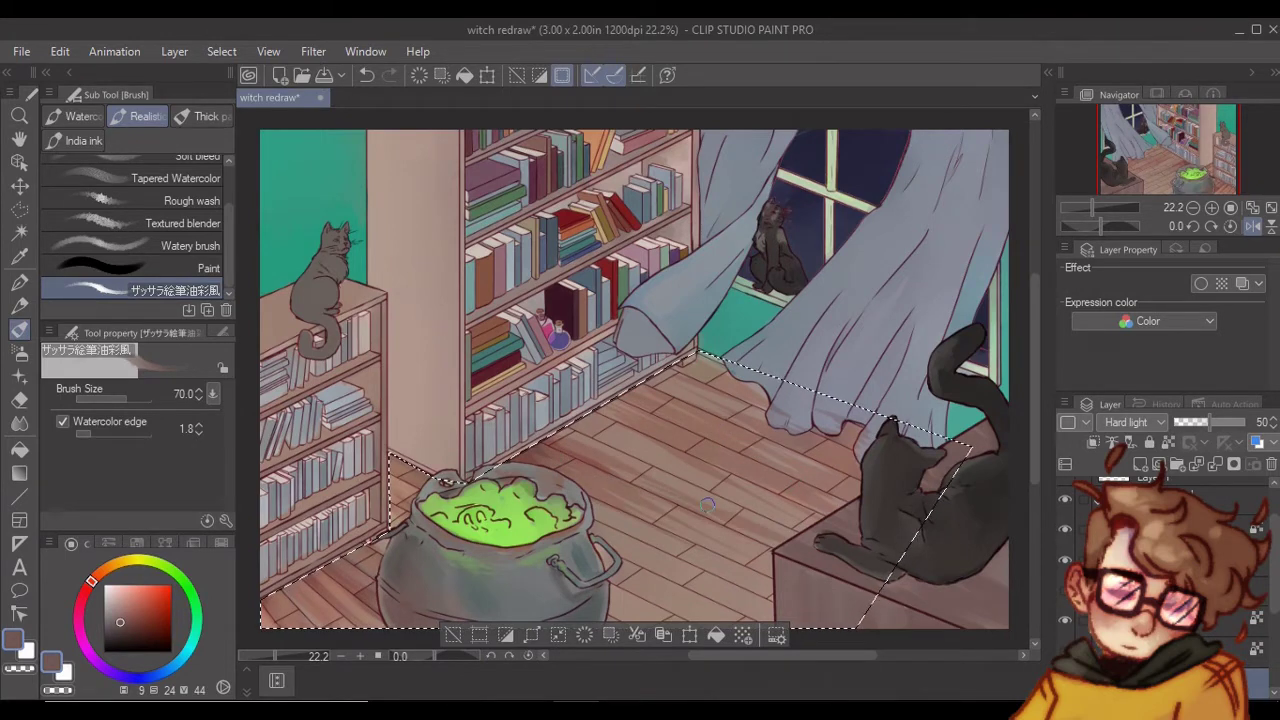
left_click_drag(640, 466, 756, 520)
left_click_drag(652, 460, 794, 524)
left_click_drag(624, 538, 732, 600)
left_click_drag(640, 452, 748, 500)
Set the floor shading layer to Multiply at 37% opacity and add more wood-grain strokes to the boards beside the cauldron
mouse_move(1209, 422)
left_mouse_down()
mouse_move(1246, 422)
mouse_move(1210, 422)
left_mouse_up()
left_click(1105, 72)
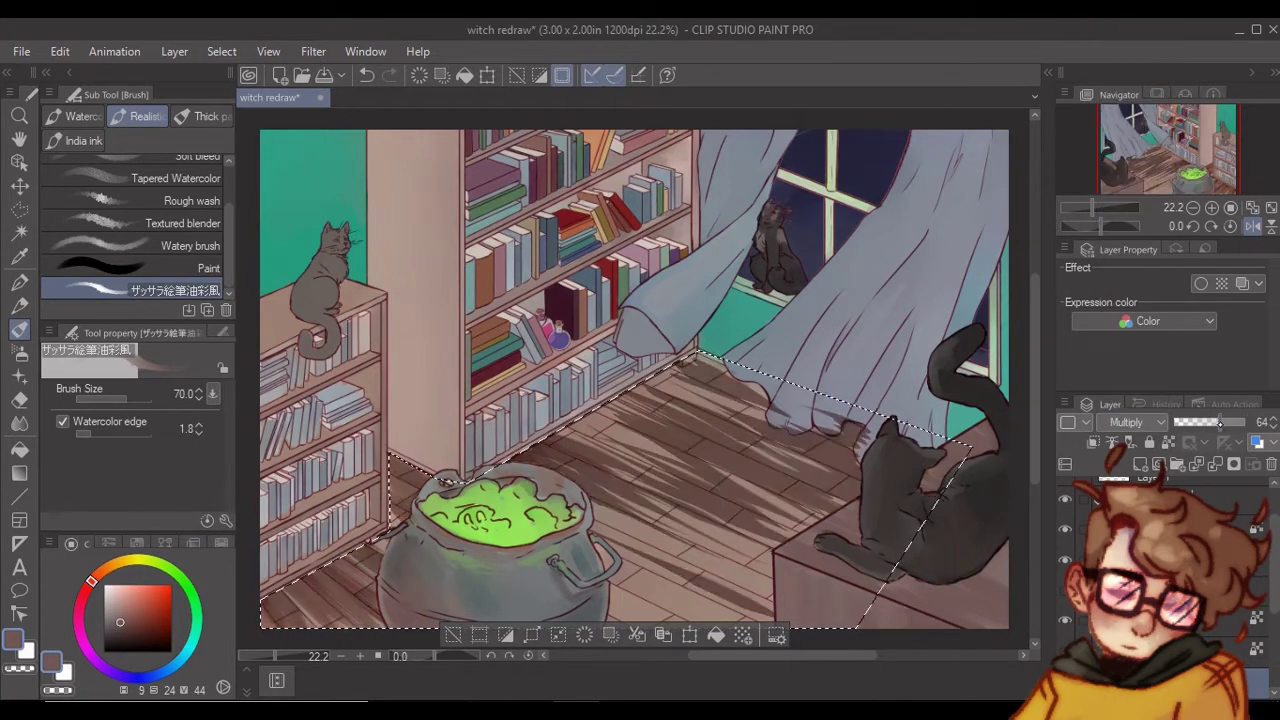
mouse_move(600, 520)
left_mouse_down()
mouse_move(742, 582)
mouse_move(734, 590)
left_mouse_up()
left_click_drag(622, 568, 720, 610)
left_click_drag(590, 524, 674, 562)
left_click_drag(1210, 422, 1200, 422)
left_click_drag(608, 511, 716, 561)
mouse_move(624, 514)
left_mouse_down()
mouse_move(765, 573)
mouse_move(771, 563)
left_mouse_up()
left_click_drag(617, 579, 670, 619)
Smooth the wood-grain streaks by painting sampled brown over the floorboards with the Paint brush
left_click(190, 245)
left_click(190, 222)
left_click(195, 178)
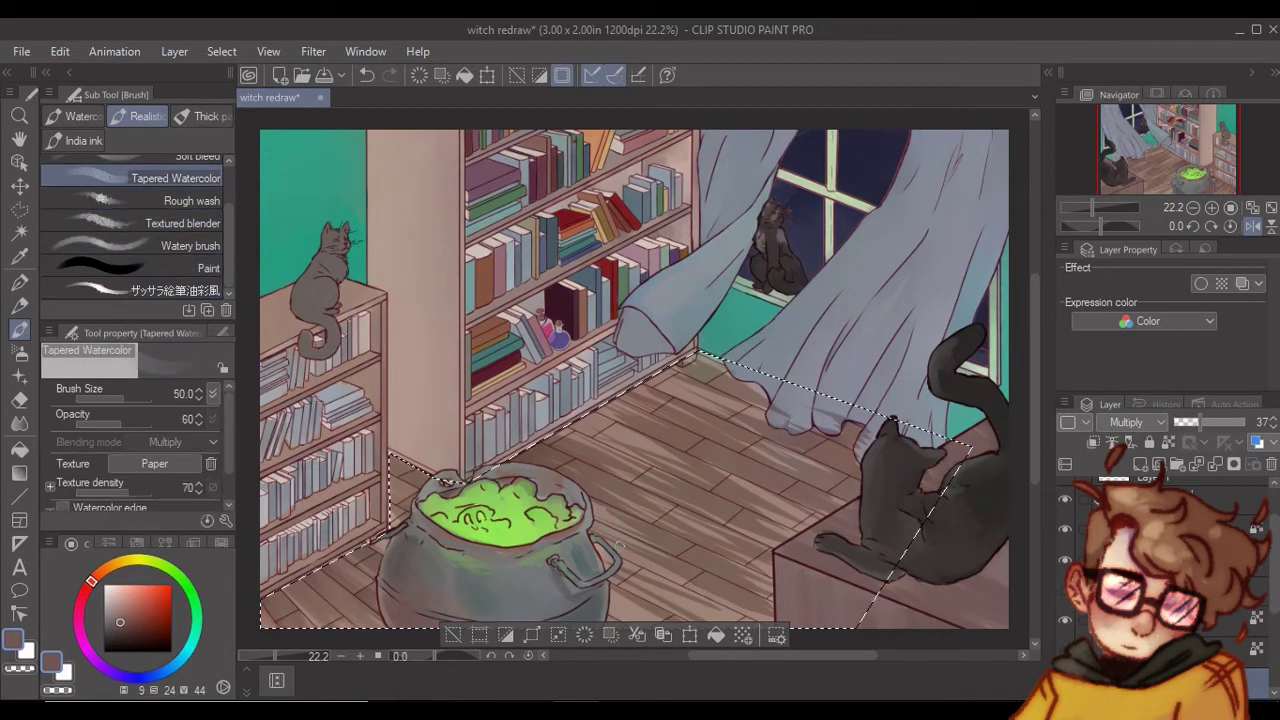
left_click(604, 618, "alt")
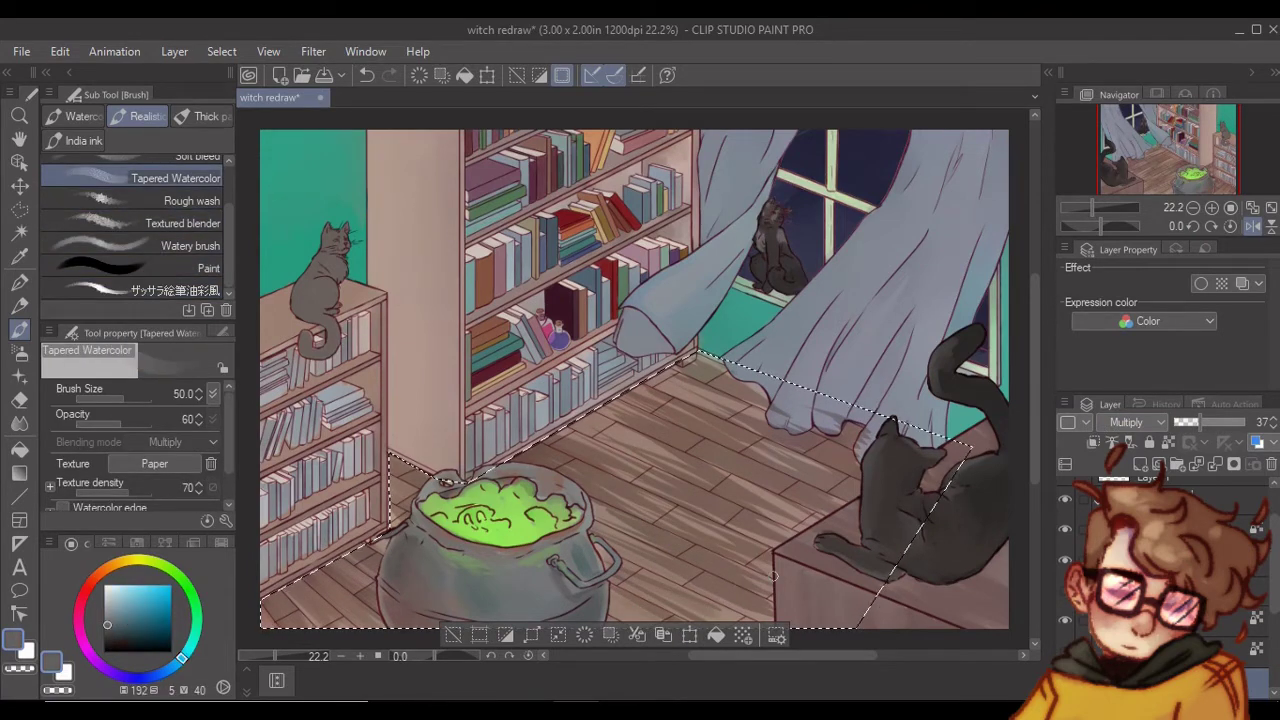
left_click(731, 478, "alt")
left_click(713, 459, "alt")
left_click(150, 268)
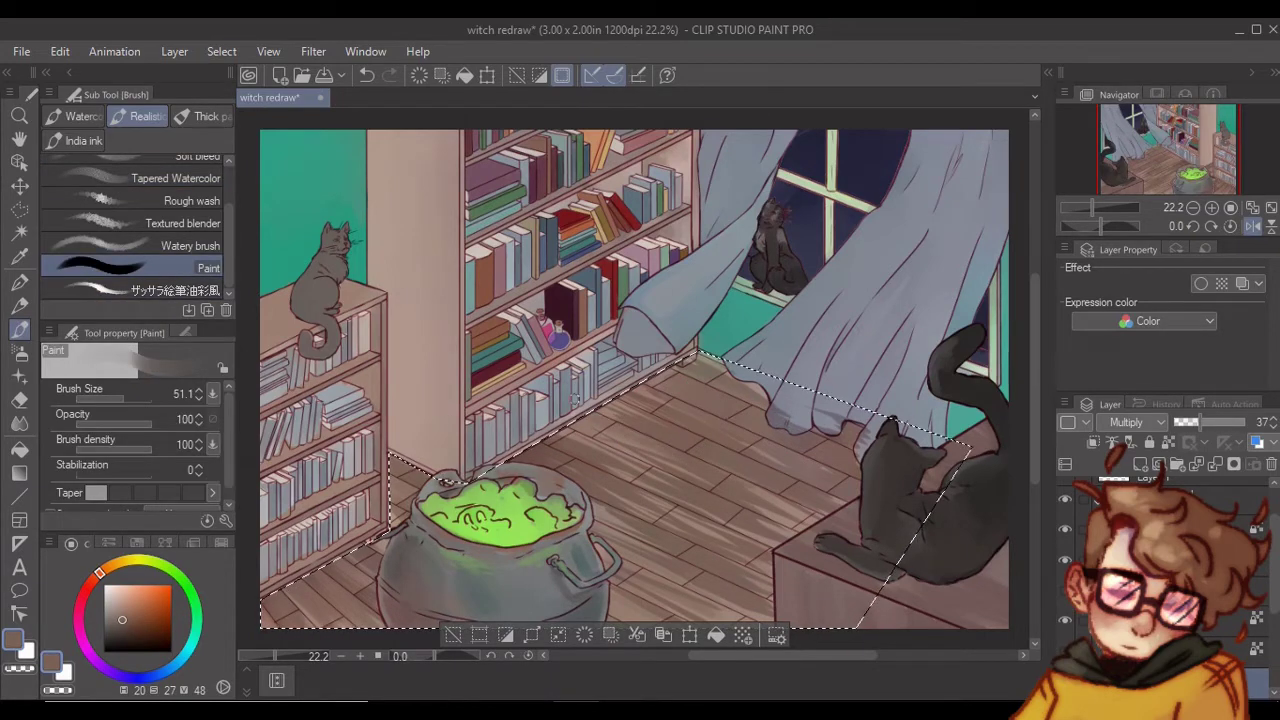
left_click_drag(757, 507, 797, 529)
left_click_drag(752, 488, 812, 521)
left_click_drag(651, 494, 692, 516)
mouse_move(608, 492)
left_mouse_down()
mouse_move(684, 530)
mouse_move(734, 612)
left_mouse_up()
left_click_drag(608, 577, 664, 616)
Add a new layer and paint an orange-brown tint on the floorboard beside the cauldron's handle
left_click(122, 596)
left_click_drag(100, 573, 122, 562)
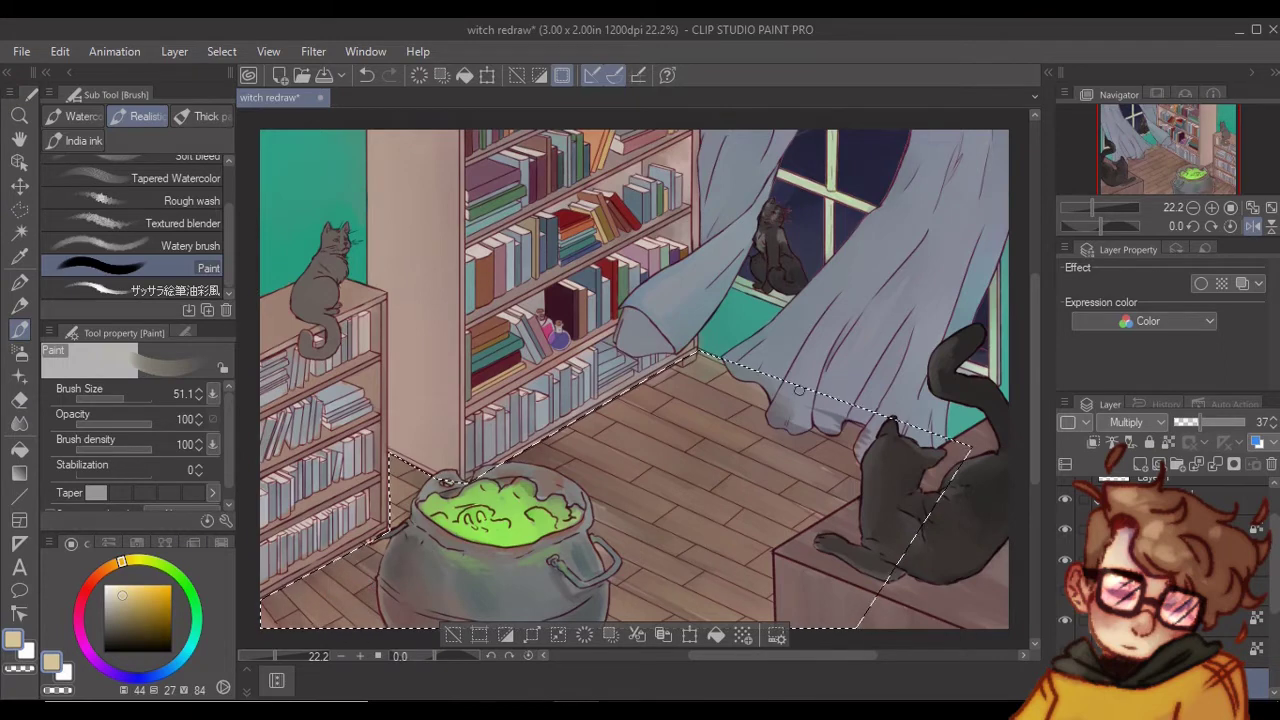
left_click(1140, 464)
left_click(101, 572)
left_click(141, 610)
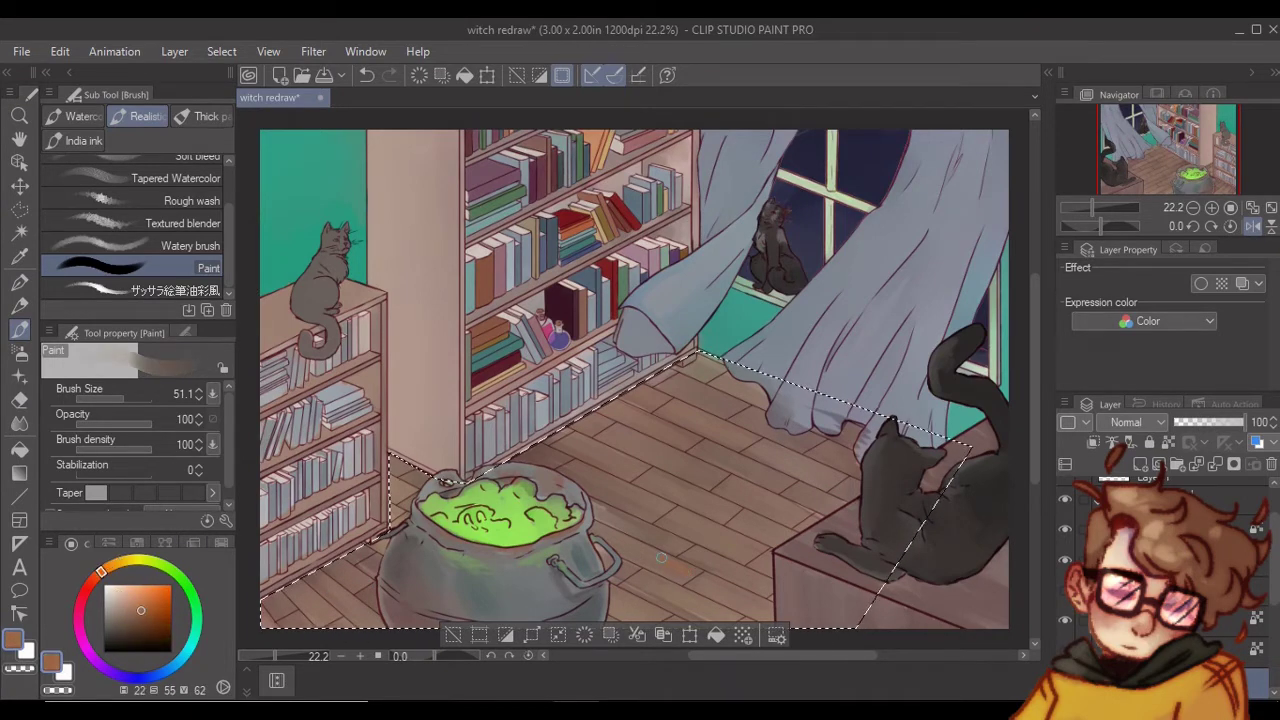
left_click(631, 565, "alt")
left_click_drag(637, 550, 575, 533)
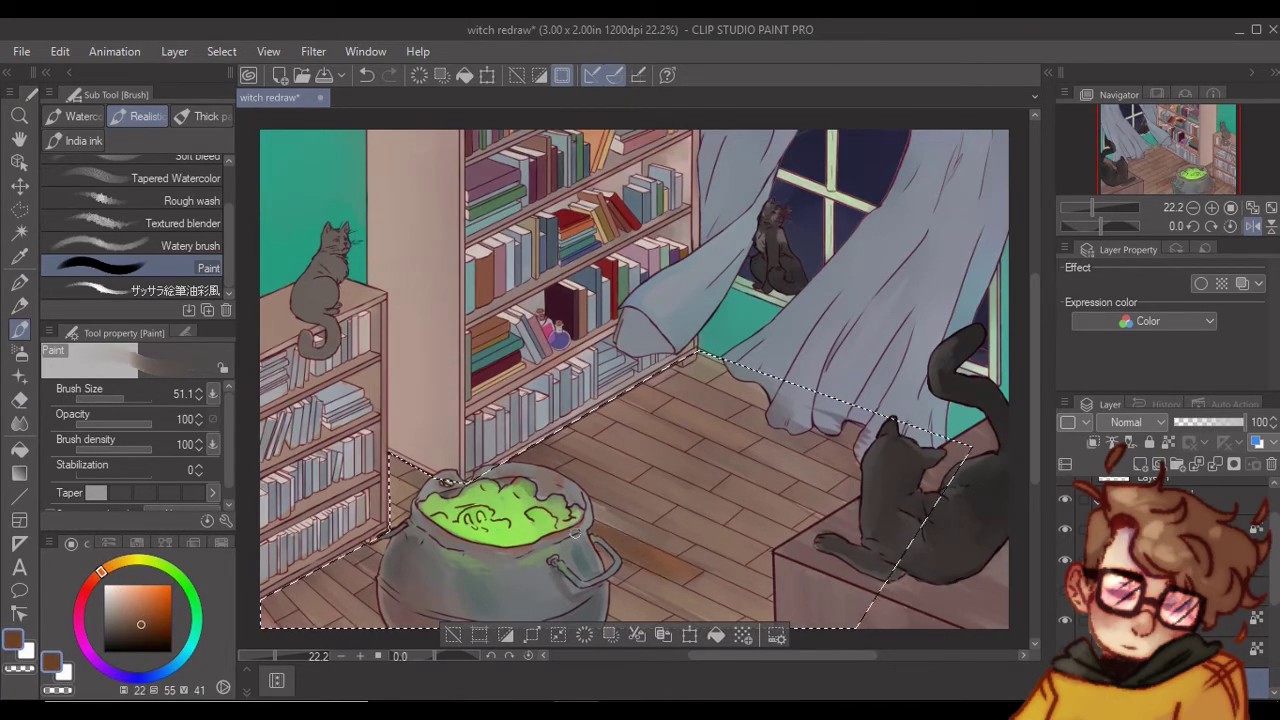
Adjust the orange-brown tint layer's opacity and try several blending modes on it
left_click(1138, 424)
left_click(1122, 278)
left_click_drag(1212, 422, 1207, 422)
left_click(1147, 421)
left_click(1125, 260)
left_click(1138, 422)
left_click(1126, 224)
left_click(1140, 422)
left_click(1125, 242)
left_click(1149, 442)
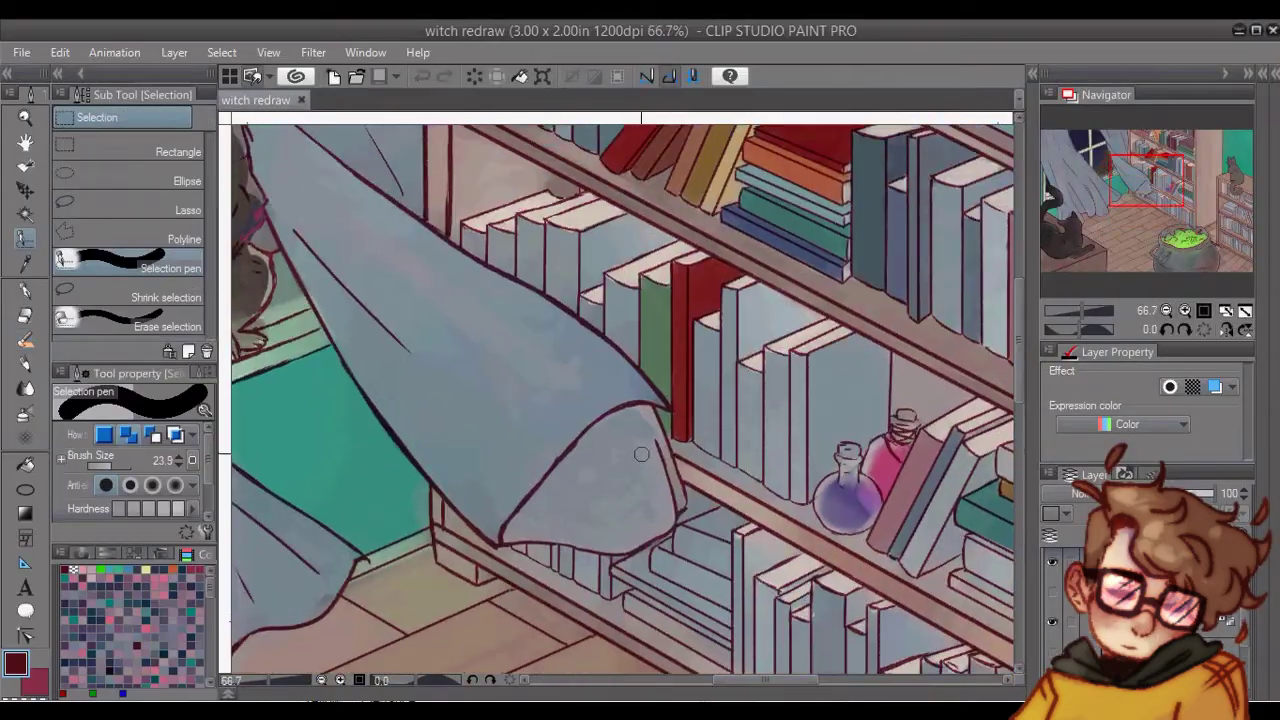
Smooth the blue-grey shading on the billowing curtain and its folded end with the Gouache brush and sampled curtain colors
key("b")
left_click(160, 238)
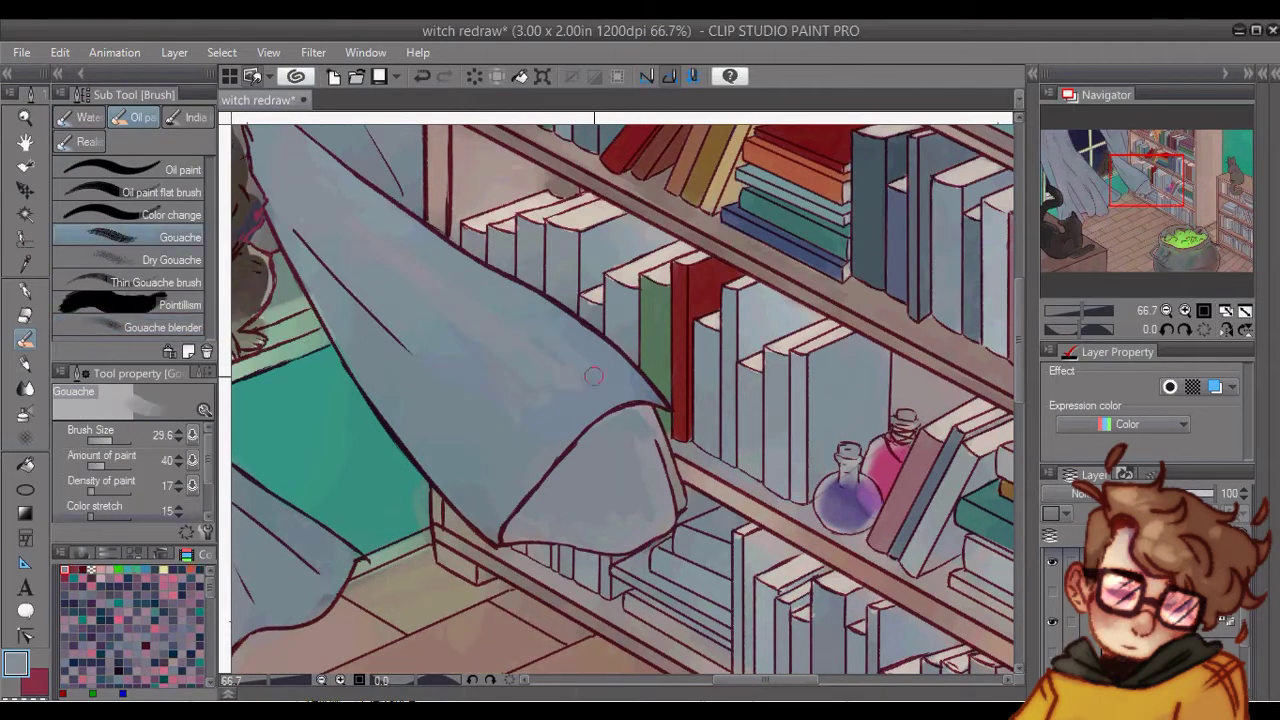
left_click(510, 532, "alt")
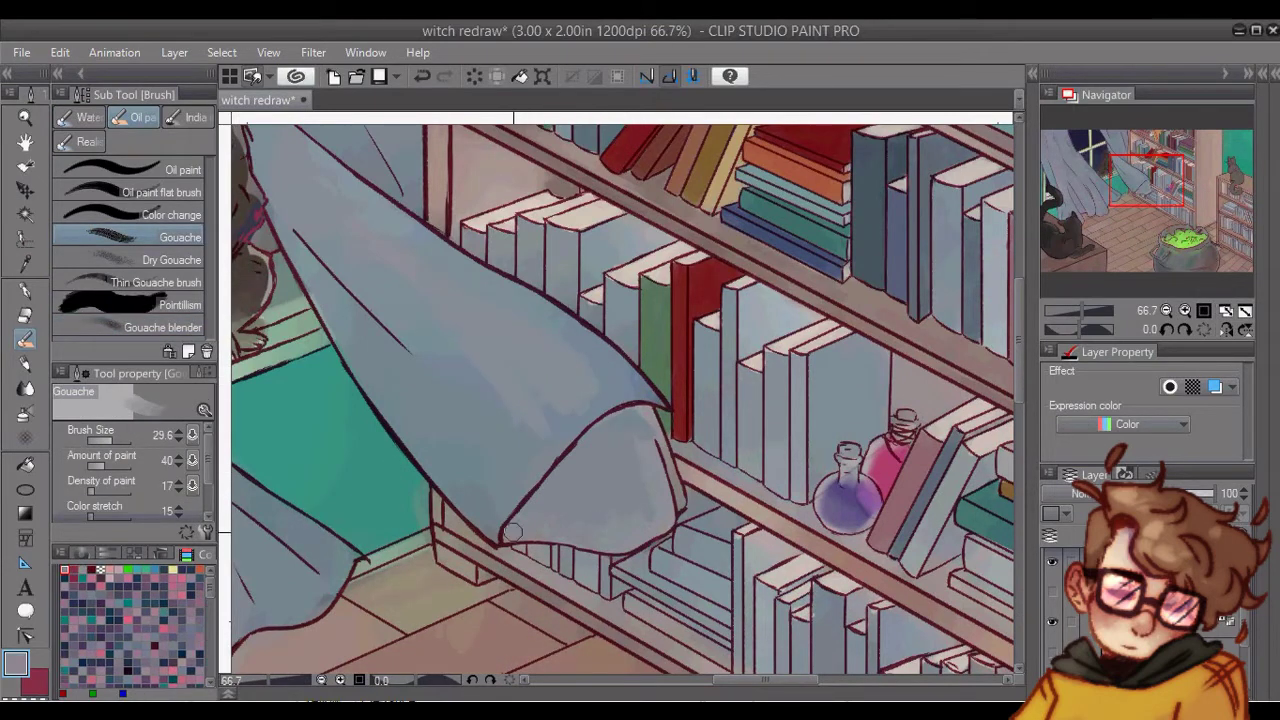
left_click(572, 456, "alt")
left_click_drag(561, 484, 534, 510)
mouse_move(668, 468)
left_mouse_down()
mouse_move(645, 412)
mouse_move(670, 474)
mouse_move(641, 456)
mouse_move(609, 463)
mouse_move(586, 526)
mouse_move(630, 531)
left_mouse_up()
left_click(651, 443, "alt")
left_click(650, 446, "alt")
left_click(629, 422, "alt")
left_click(511, 365, "alt")
left_click(294, 192, "alt")
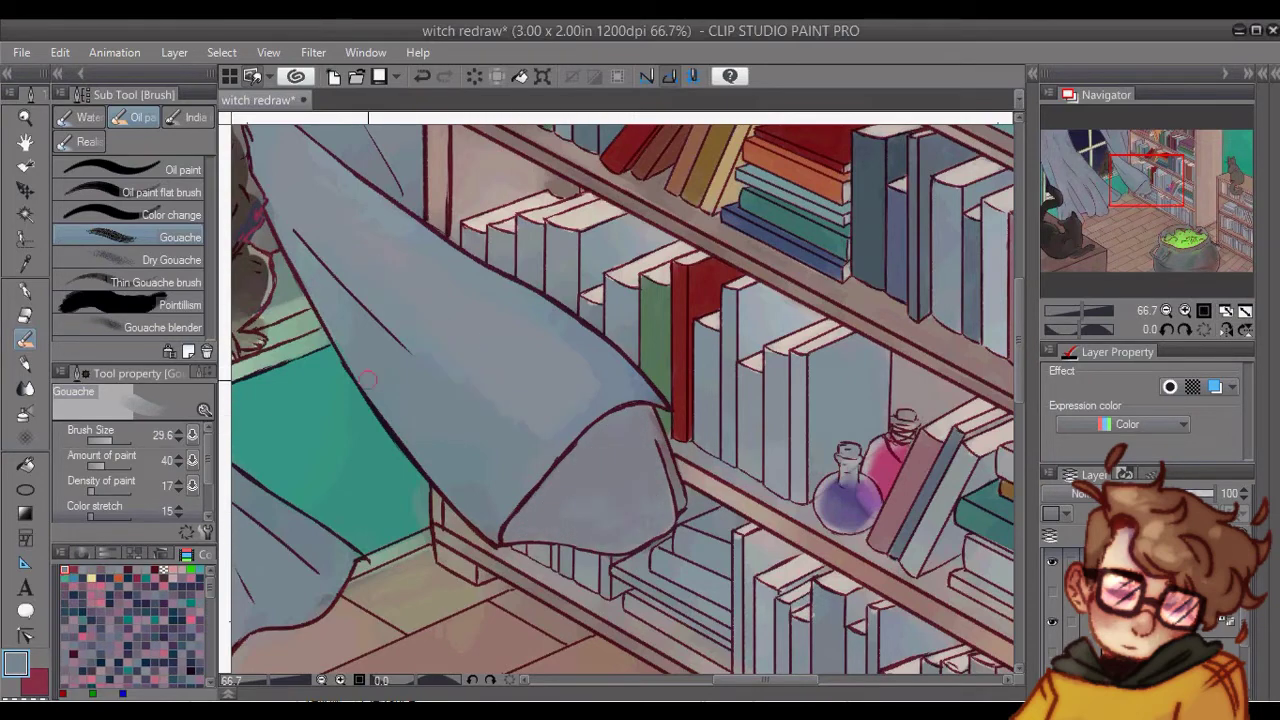
Try a sampled navy stroke along the curtain edge beside the window cat
left_click_drag(745, 680, 697, 680)
left_click(480, 215, "alt")
left_click_drag(621, 232, 608, 248)
key("ctrl+z")
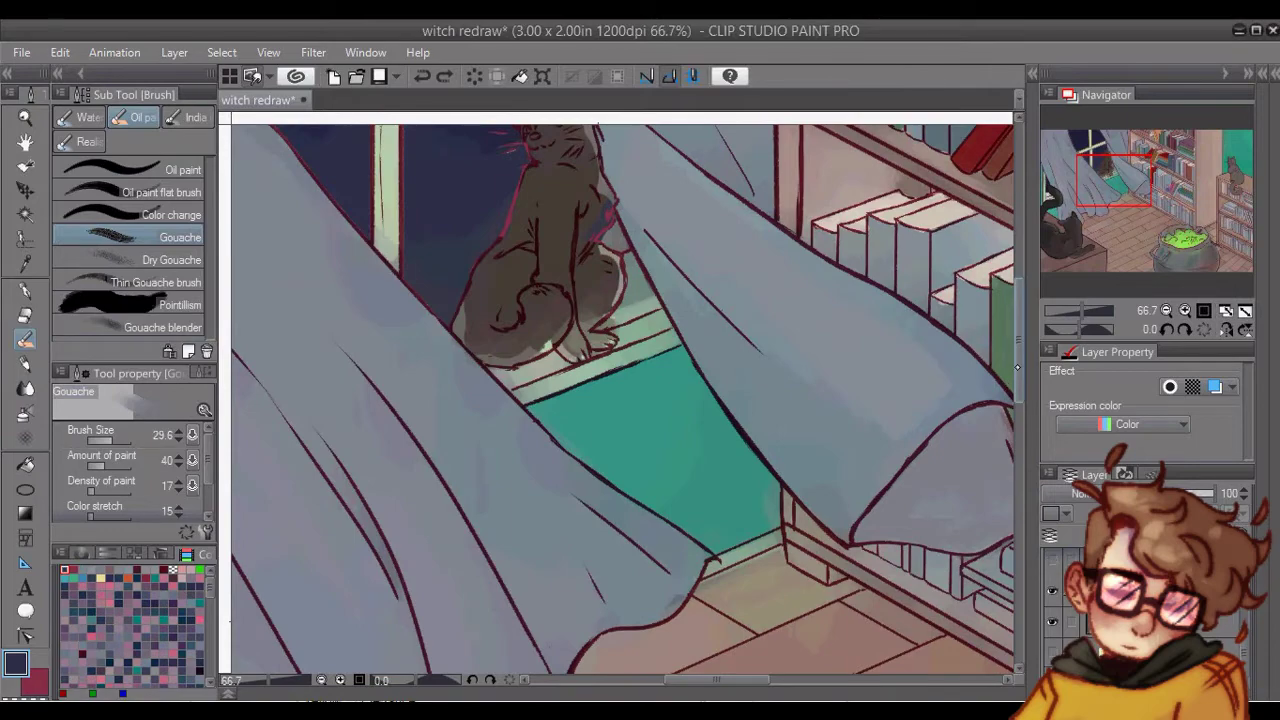
Paint navy into the small gap between the window cat's chest and the curtain edge with the Textured pen
left_click_drag(1018, 340, 1018, 317)
key("p")
key("ctrl+plus")
key("ctrl+plus")
mouse_move(595, 242)
left_mouse_down()
mouse_move(571, 265)
mouse_move(619, 291)
mouse_move(606, 320)
mouse_move(633, 282)
mouse_move(607, 238)
mouse_move(620, 283)
mouse_move(590, 260)
left_mouse_up()
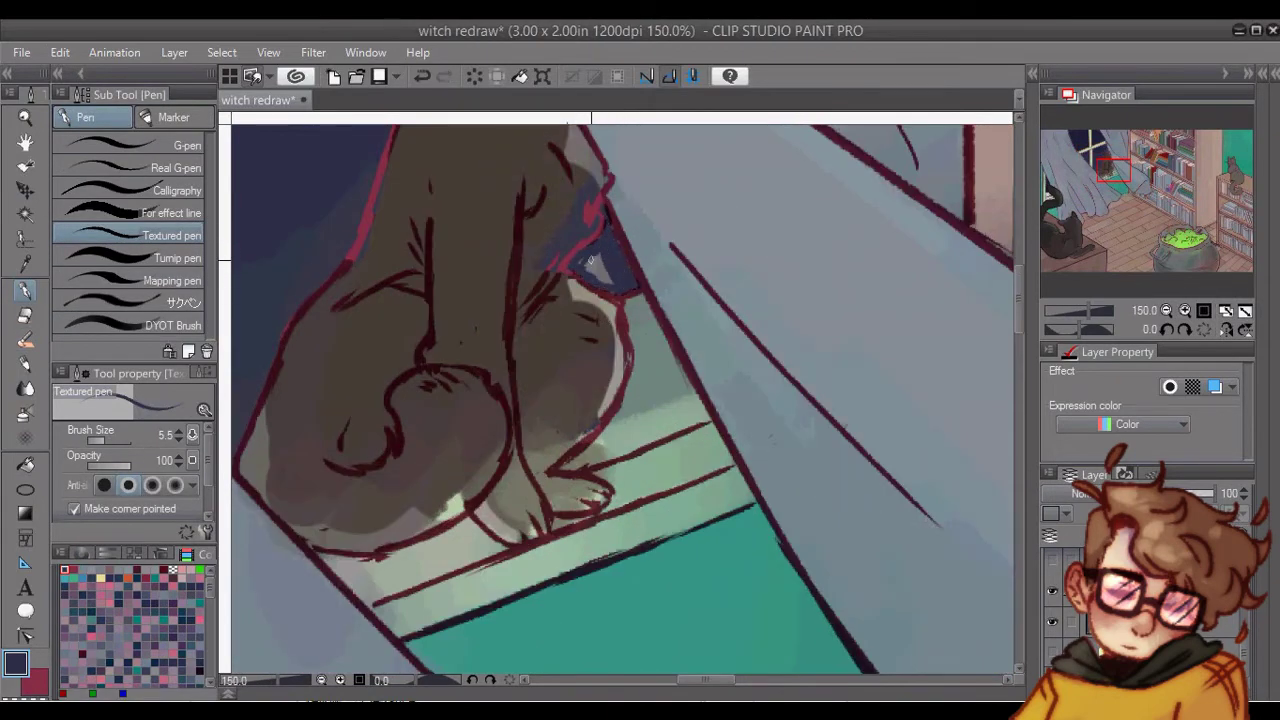
Extend the navy night sky behind the window cat's back, filling the gap between its rump, the curtain and the sill
left_click(1166, 310)
left_click(1166, 310)
left_click(1166, 310)
left_click(1166, 310)
left_click(1166, 310)
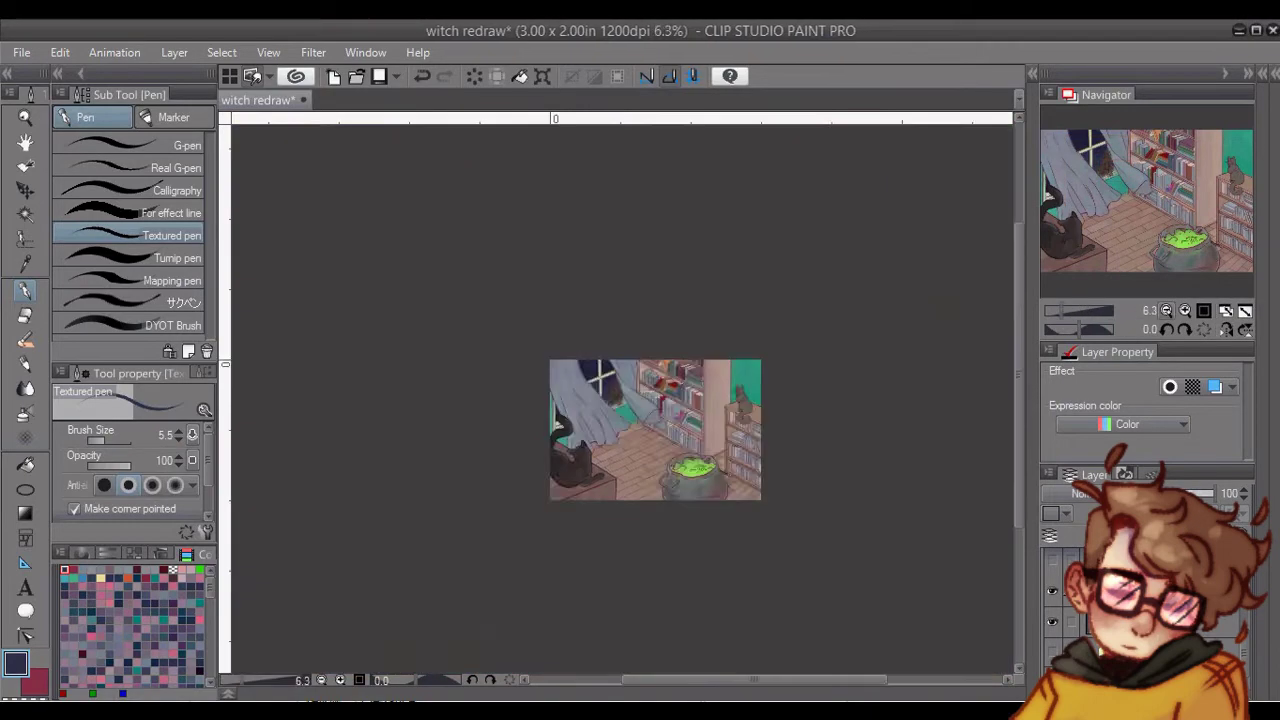
left_click(1185, 310)
left_click(1185, 310)
left_click(1185, 310)
key("ctrl+plus")
key("ctrl+plus")
key("ctrl+plus")
key("ctrl+plus")
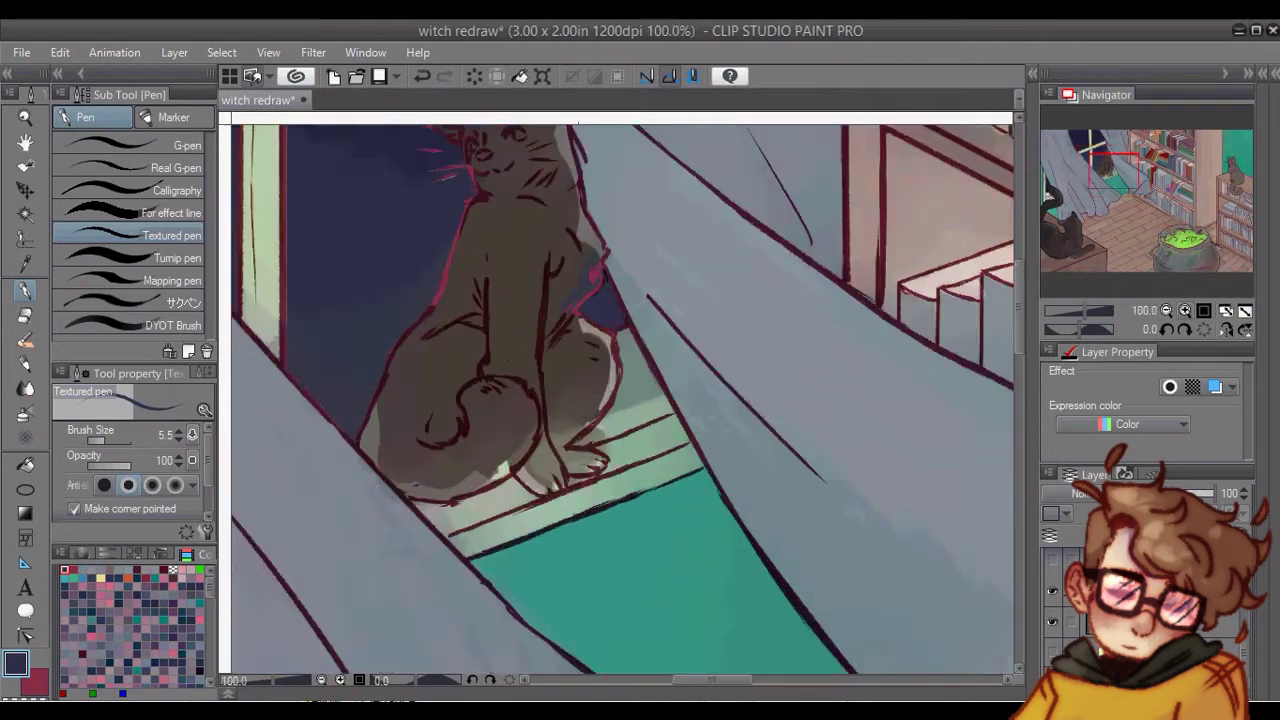
mouse_move(637, 315)
left_mouse_down()
mouse_move(693, 416)
mouse_move(553, 466)
mouse_move(610, 416)
mouse_move(626, 370)
left_mouse_up()
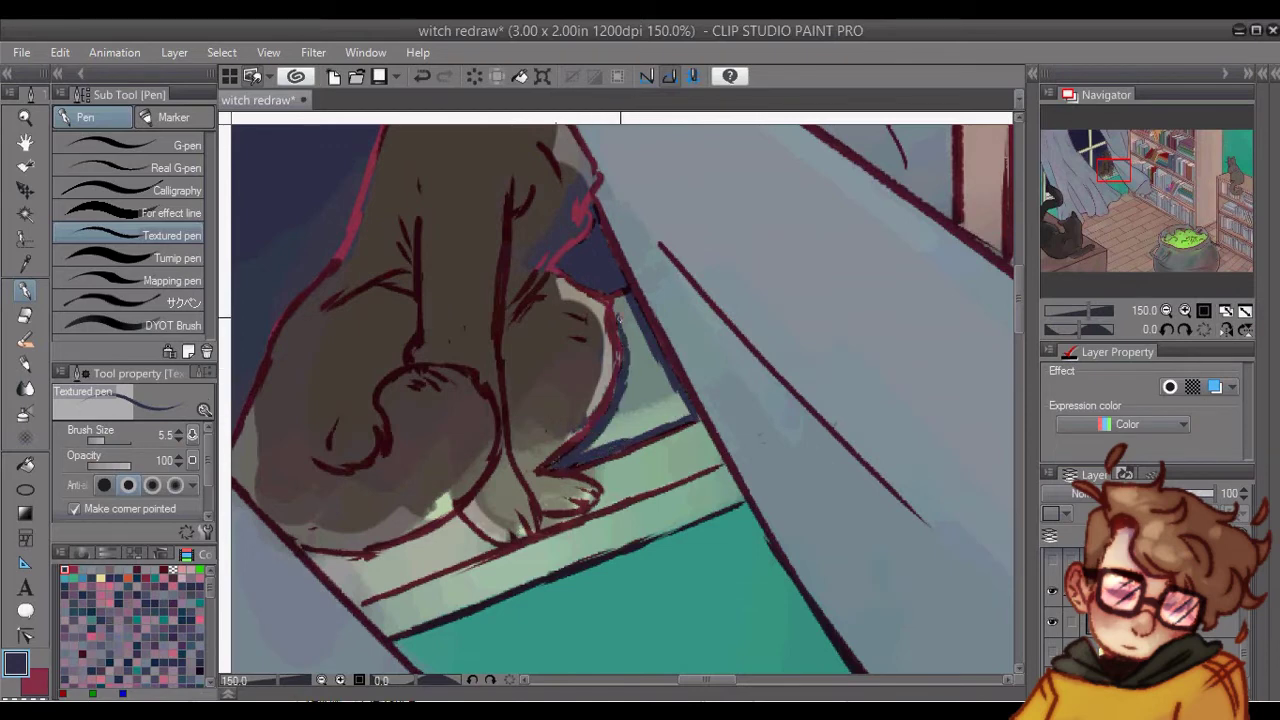
left_click_drag(618, 319, 632, 293)
key("]")
key("]")
key("]")
key("]")
key("]")
key("]")
mouse_move(634, 350)
left_mouse_down()
mouse_move(603, 437)
mouse_move(651, 406)
left_mouse_up()
Touch up the navy sliver of window above the foreground cat's tail with the Textured pen at size 6.8
left_click_drag(708, 680, 581, 680)
key("[")
key("[")
key("[")
key("[")
key("[")
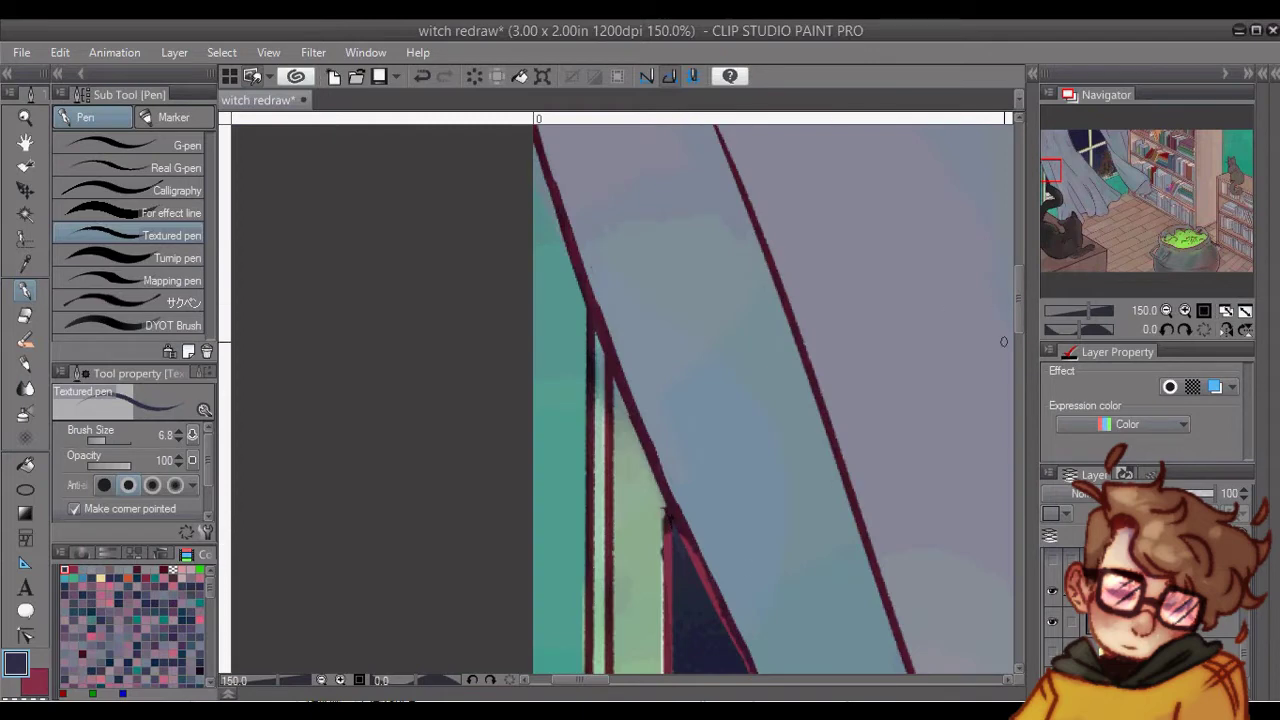
scroll(740, 299, "down", 5)
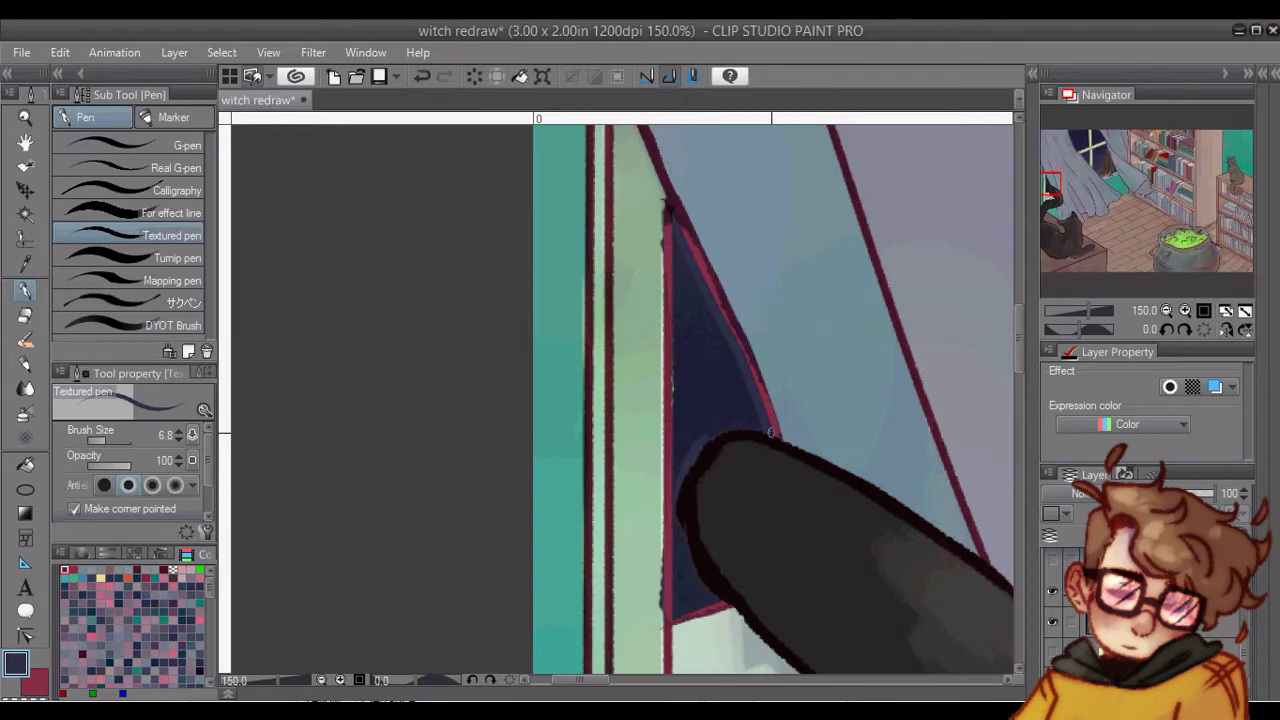
left_click_drag(770, 432, 700, 438)
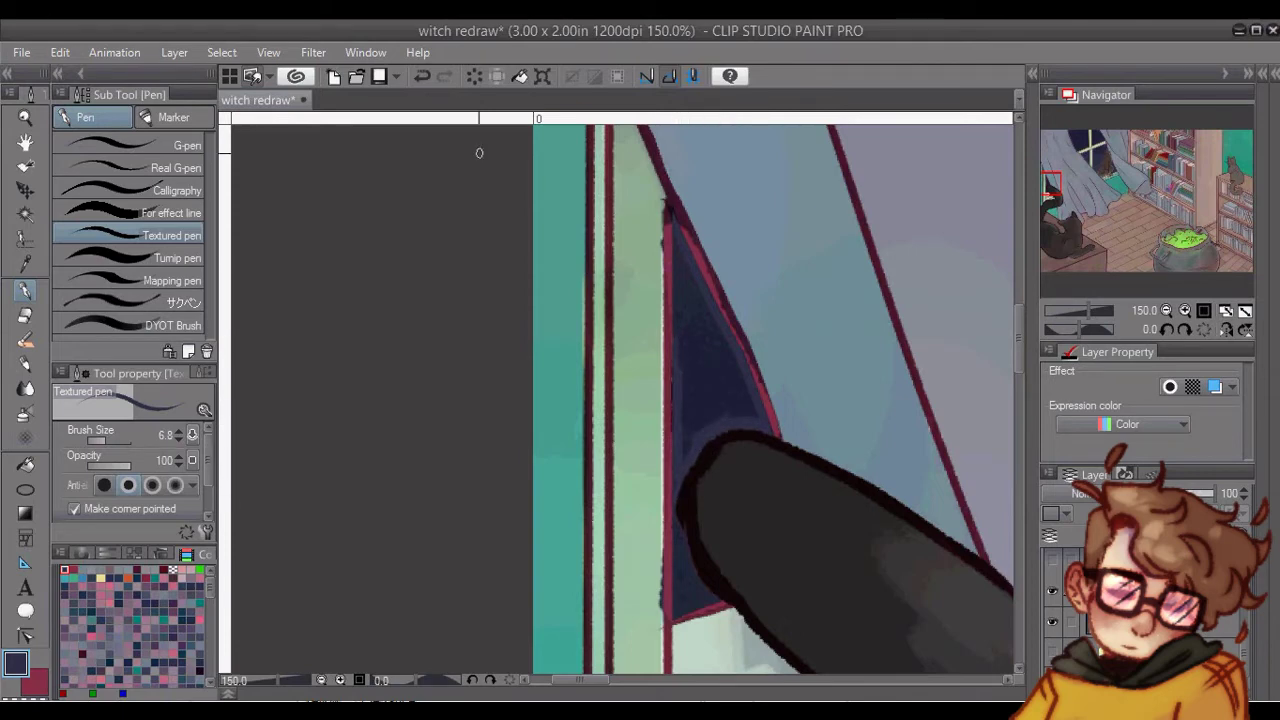
Cover the navy spill along the window frame's inner edge with sampled pale green and tidy the edge beside it
left_click(667, 232, "alt")
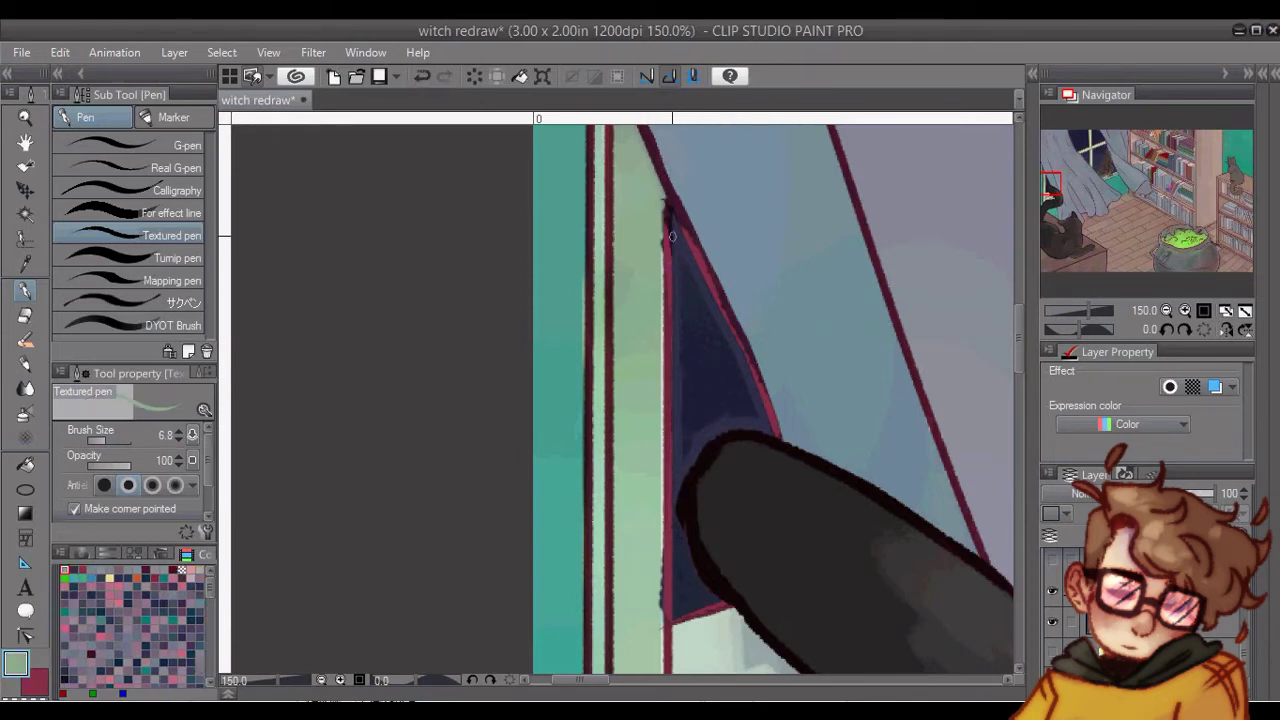
left_click_drag(664, 304, 664, 630)
key("c")
left_click_drag(675, 436, 676, 597)
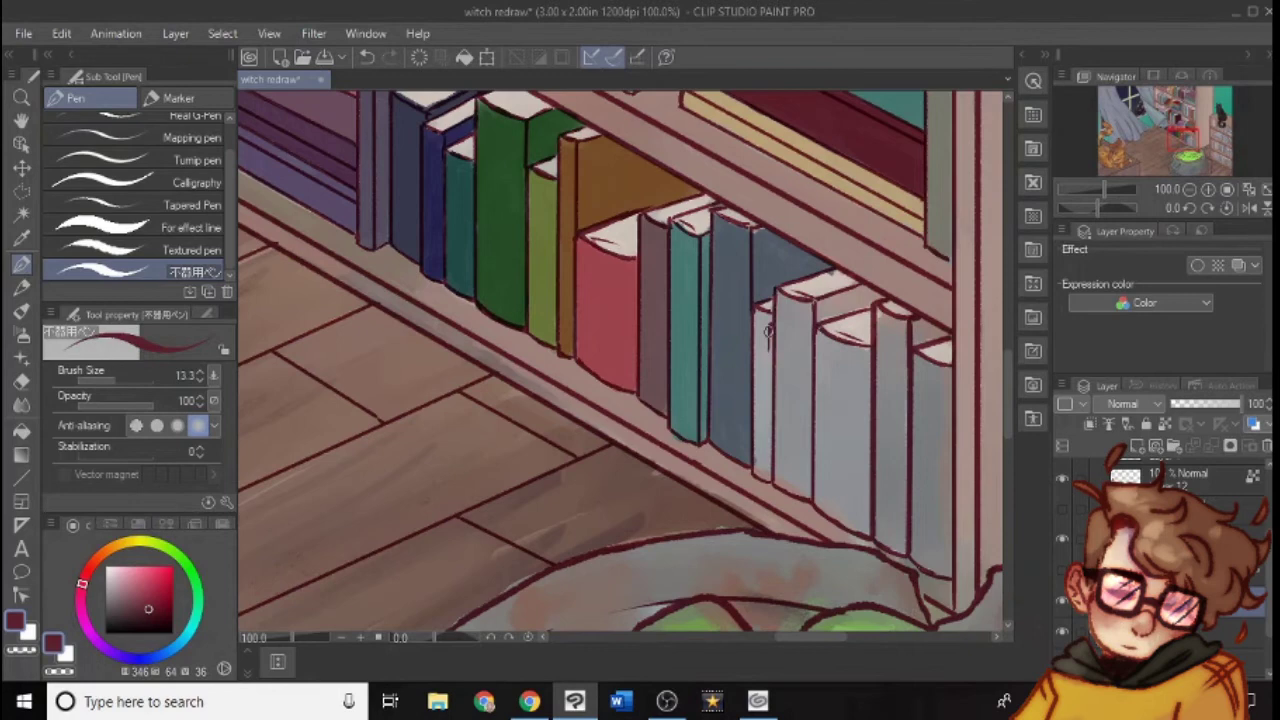
Paint the thin unpainted book beside the slate-blue book on the bottom shelf dark maroon
left_click_drag(768, 336, 762, 376)
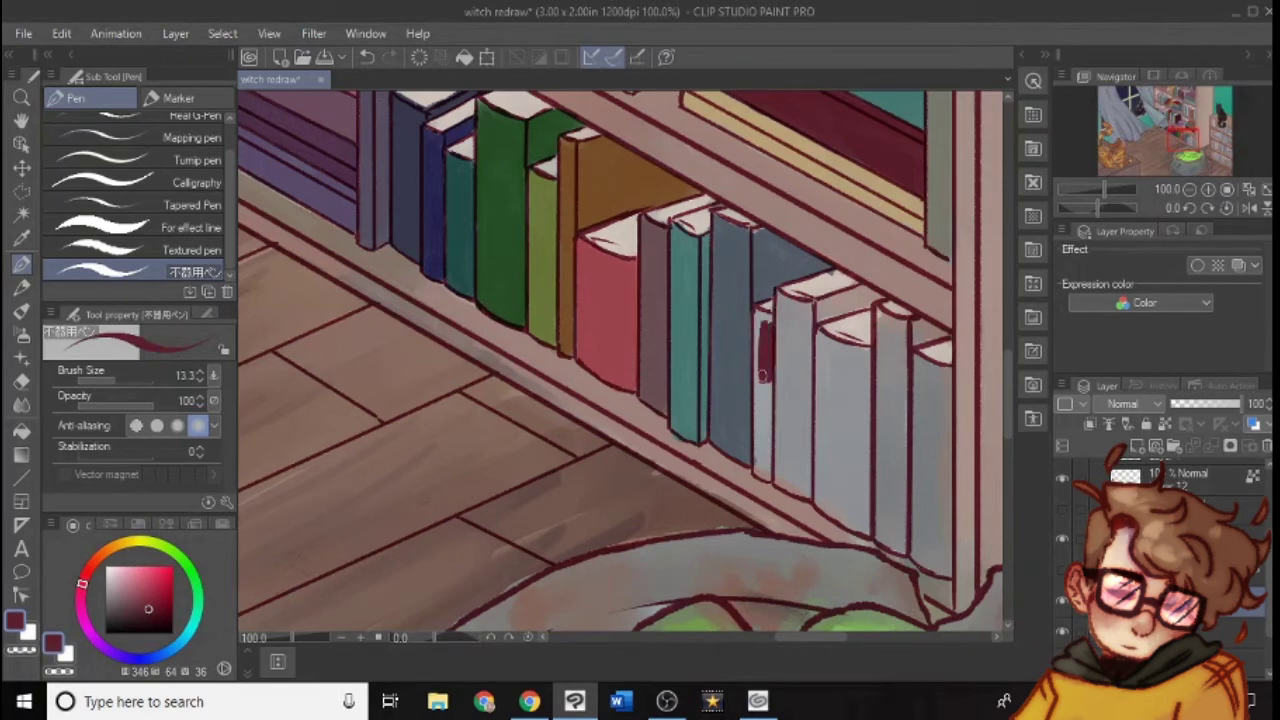
mouse_move(756, 324)
left_mouse_down()
mouse_move(758, 450)
mouse_move(770, 373)
mouse_move(760, 441)
left_mouse_up()
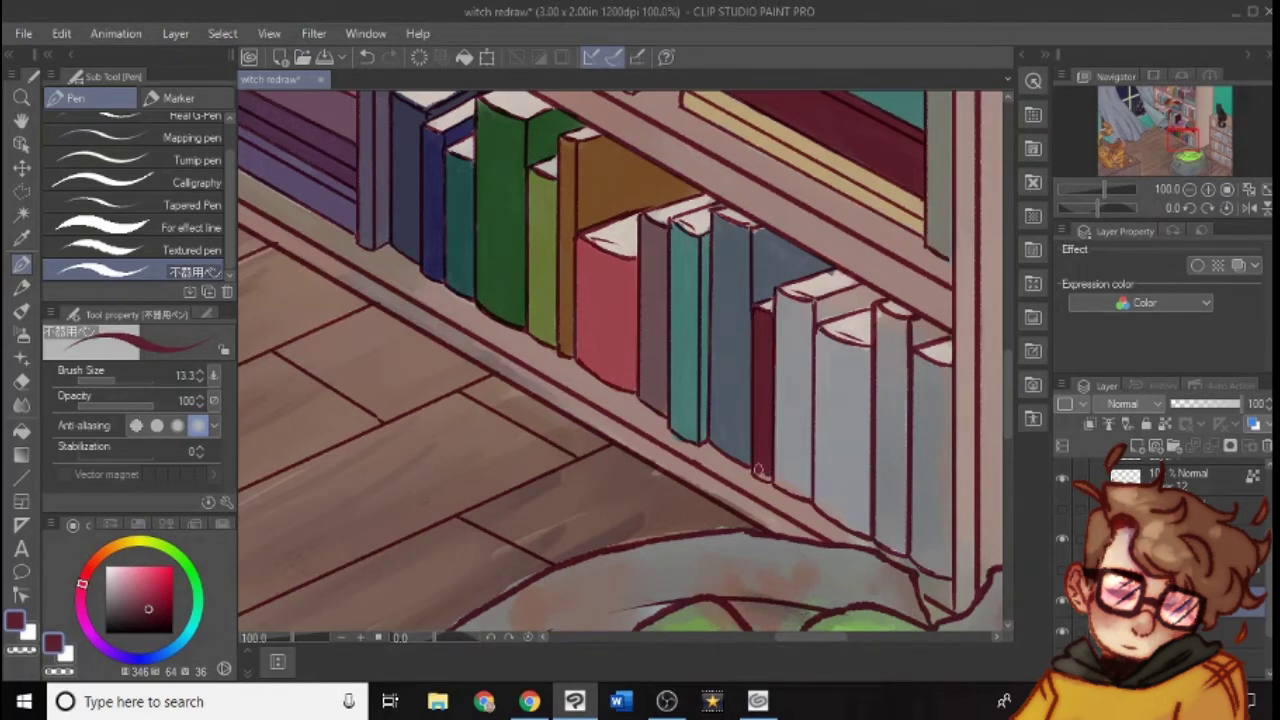
Touch up the edges of the bottom shelf's colored books, from slate blue across to navy, using each one's sampled color
left_click(727, 324, "alt")
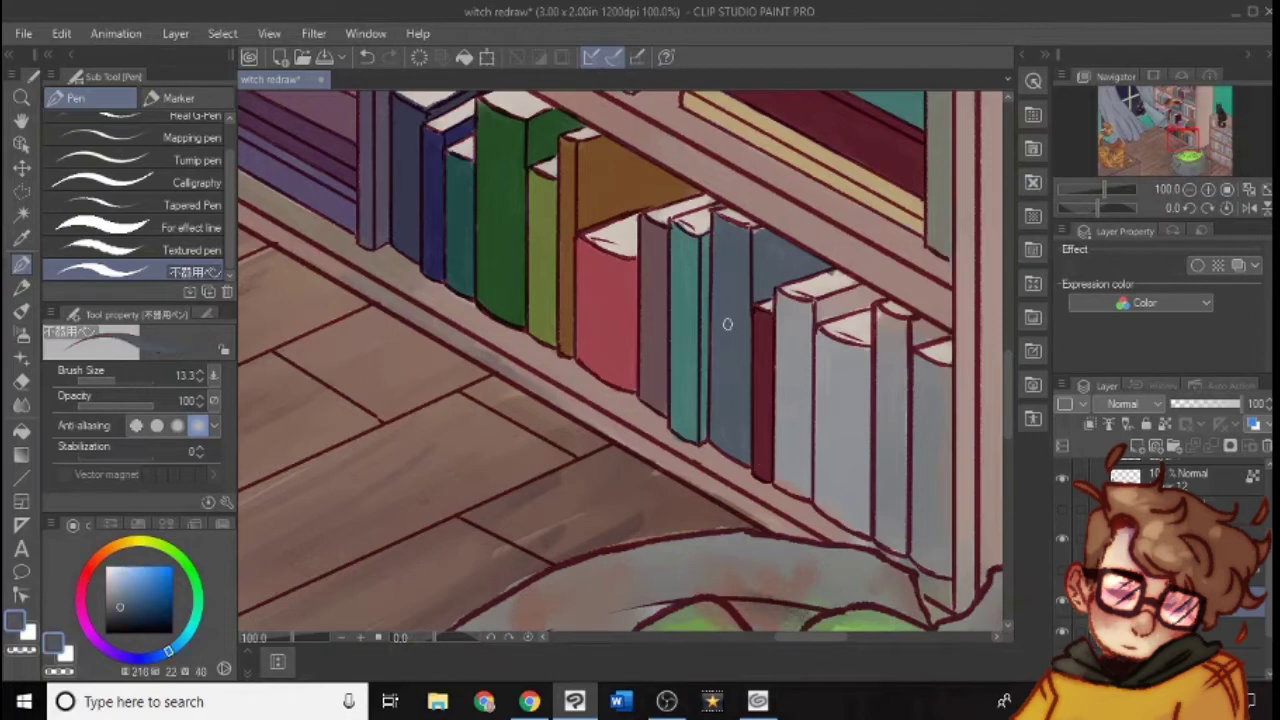
left_click(684, 256, "alt")
left_click(659, 429, "alt")
left_click(654, 366, "alt")
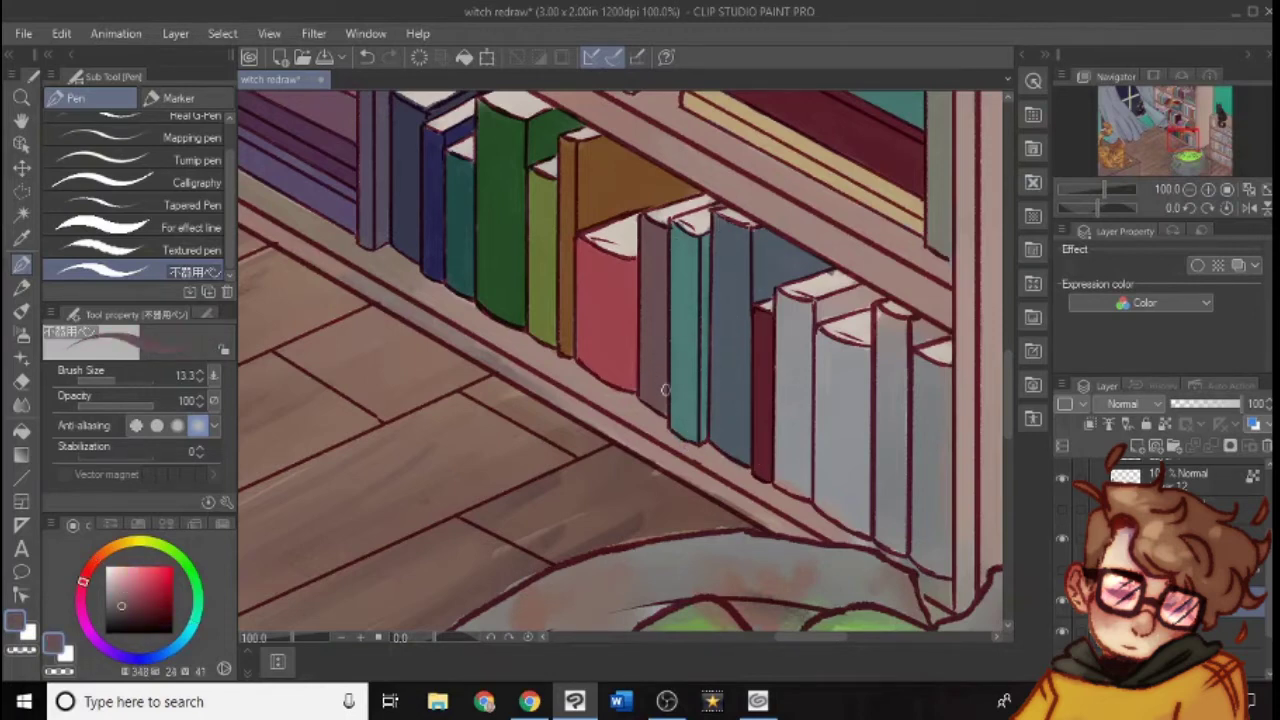
left_click(687, 393, "alt")
left_click(664, 406, "alt")
left_click(676, 383, "alt")
left_click(617, 336, "alt")
left_click(613, 392, "alt")
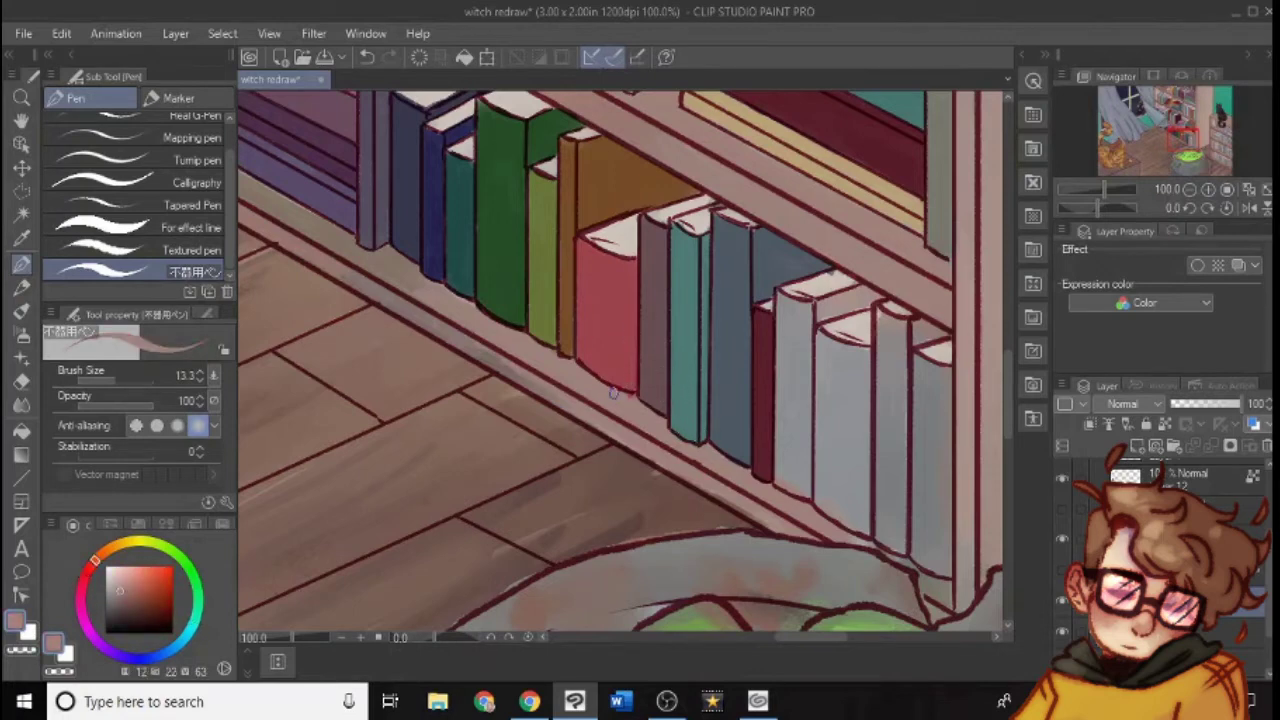
left_click(567, 262, "alt")
left_click(550, 335, "alt")
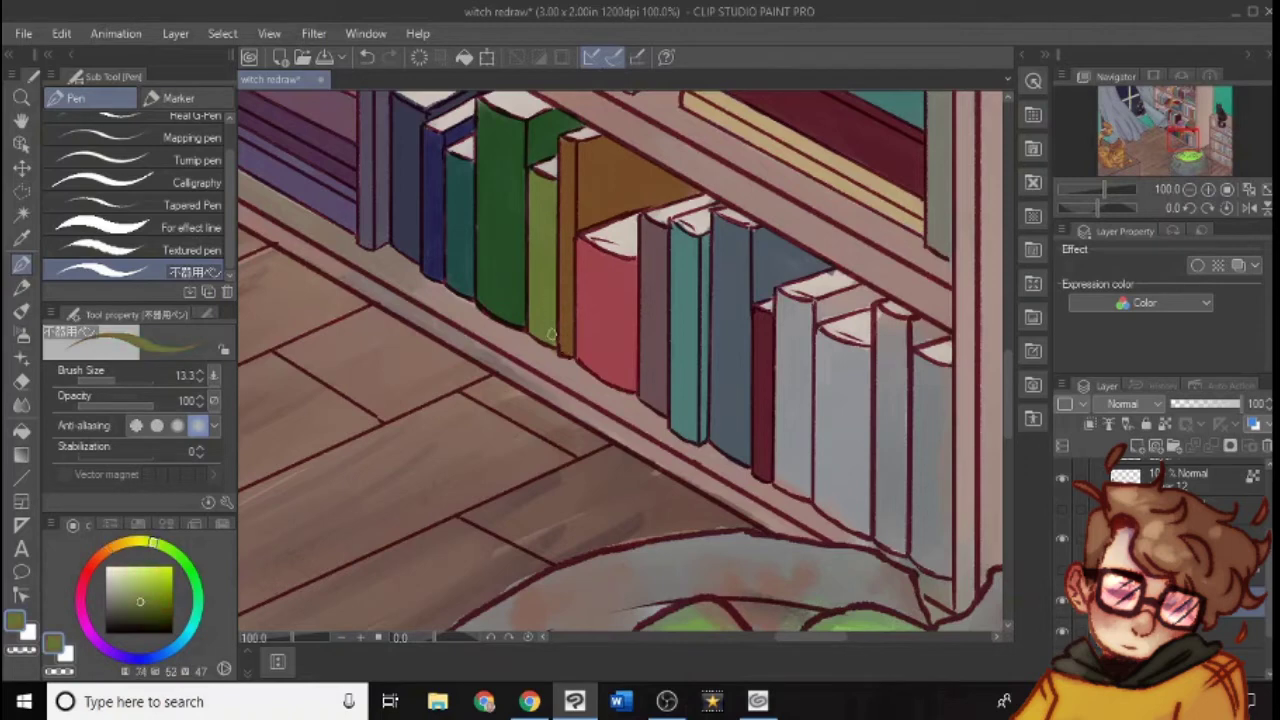
left_click(491, 179, "alt")
left_click(465, 189, "alt")
left_click(428, 140, "alt")
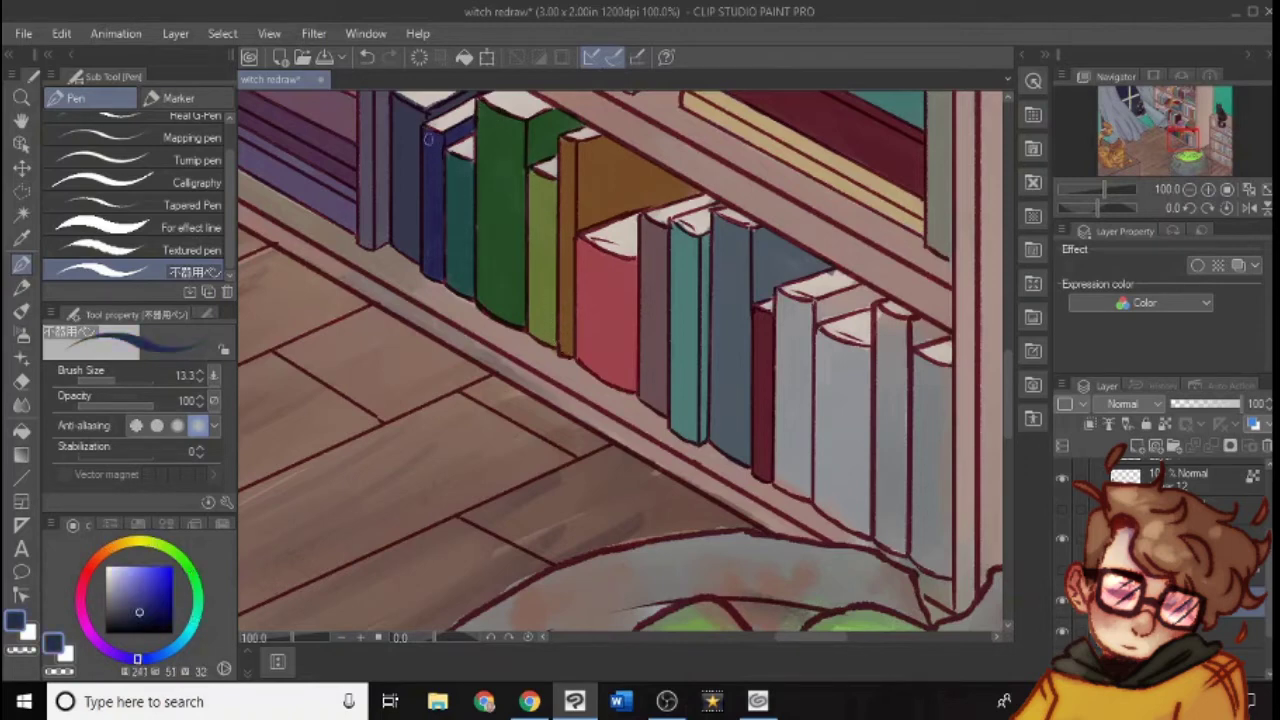
Touch up the books and woodwork around the potion-bottle shelf with sampled browns and blues
left_click(928, 328, "alt")
mouse_move(831, 270)
left_mouse_down()
mouse_move(855, 287)
mouse_move(844, 285)
left_mouse_up()
left_click(810, 247, "alt")
left_click(852, 301, "alt")
left_click(873, 290, "alt")
left_click(940, 221, "alt")
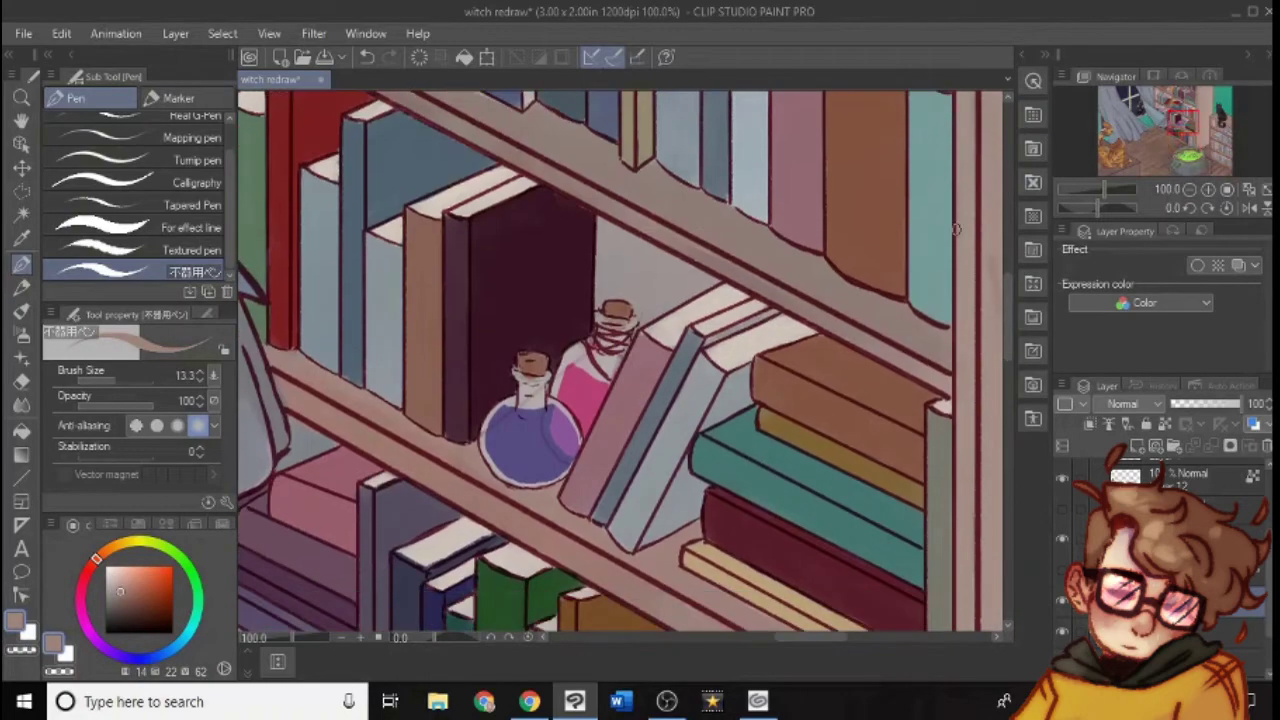
left_click(392, 204, "alt")
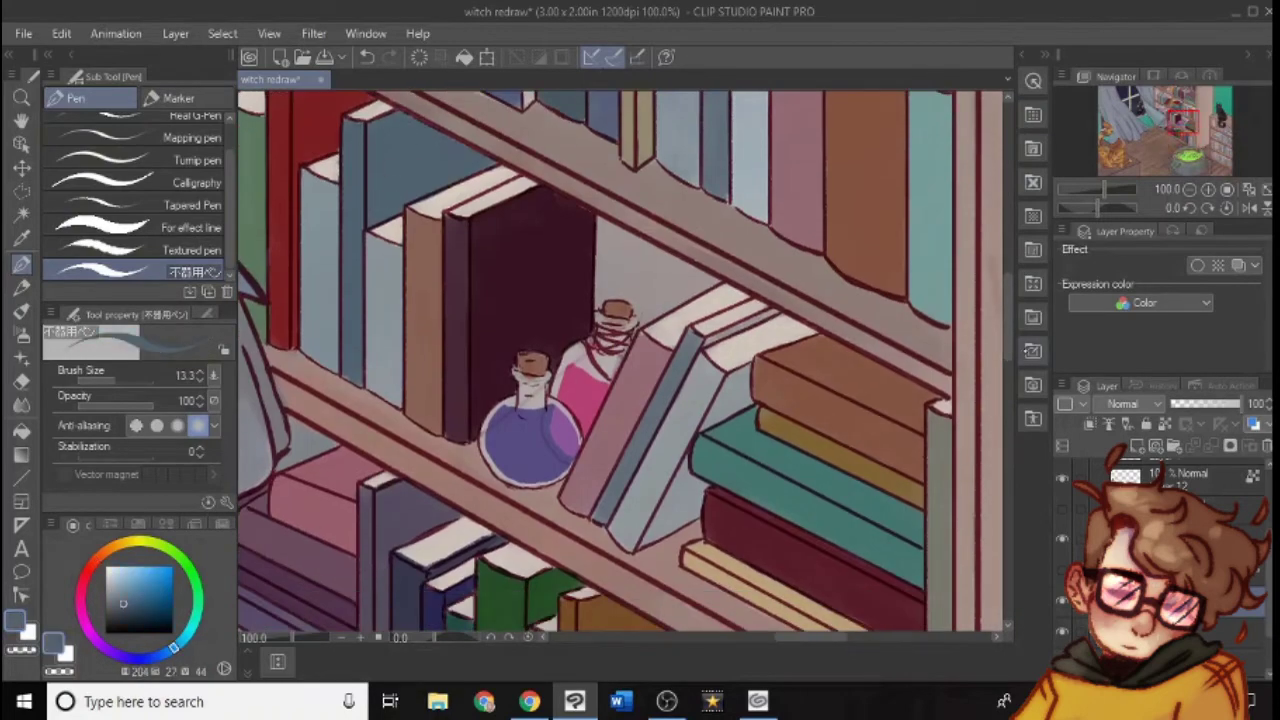
Clean up the shelf board and the stacked and leaning books above the potion bottles with sampled colors
scroll(620, 360, "up", 3)
left_click(468, 262, "alt")
left_click_drag(454, 247, 486, 262)
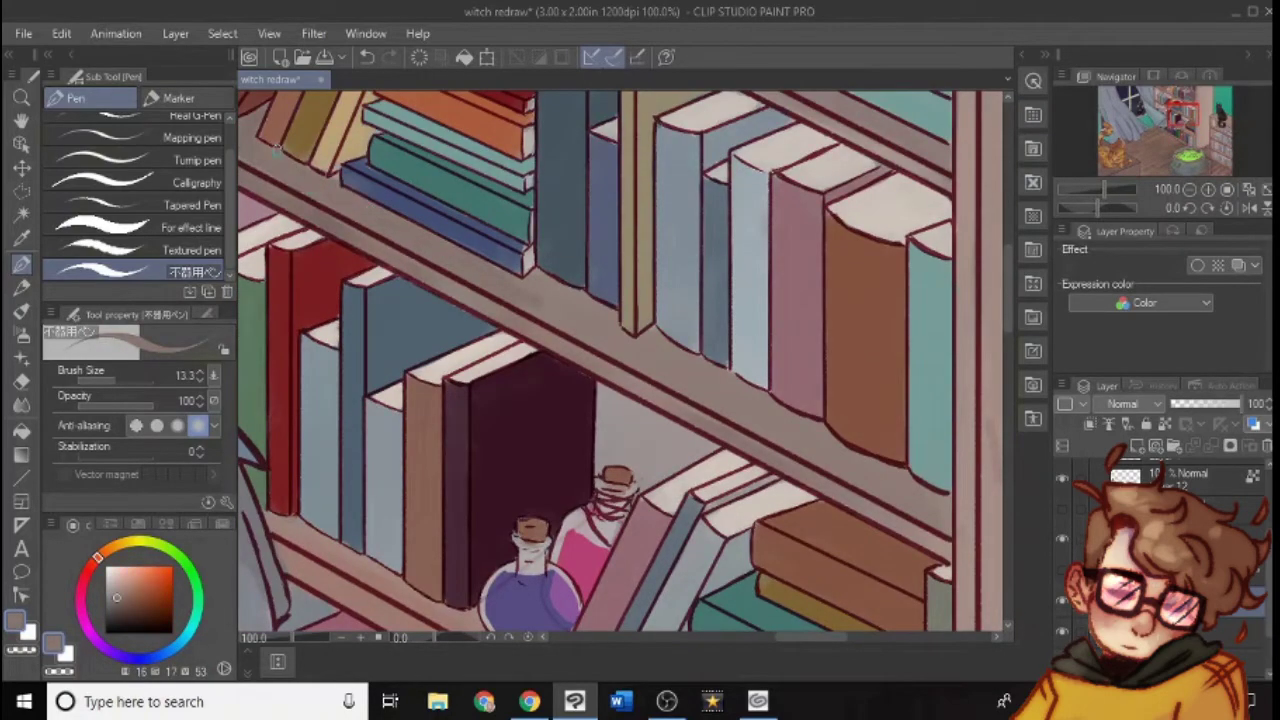
left_click(330, 152, "alt")
left_click(276, 138, "alt")
left_click(302, 148, "alt")
left_click(432, 218, "alt")
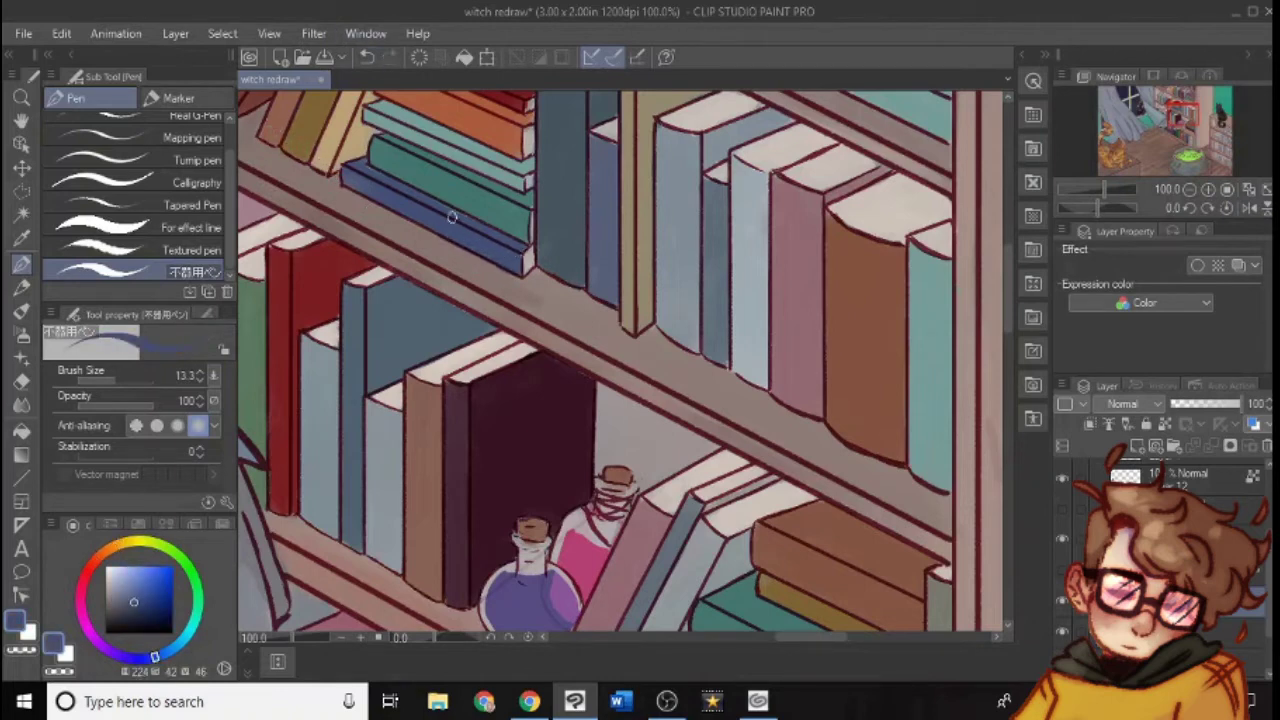
left_click(480, 268, "alt")
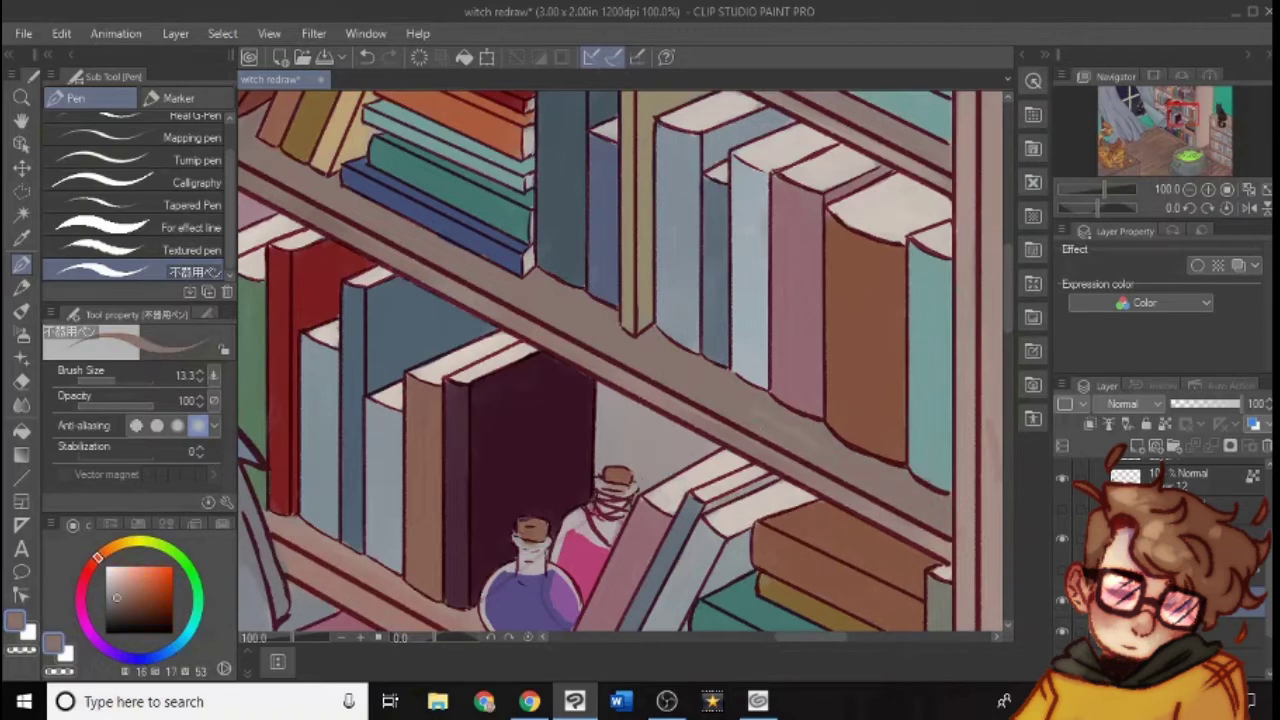
Touch up the teal end book, and add sampled brown streaks to the bookcase's side panel with the pens
left_click_drag(812, 637, 841, 637)
left_click(643, 475, "alt")
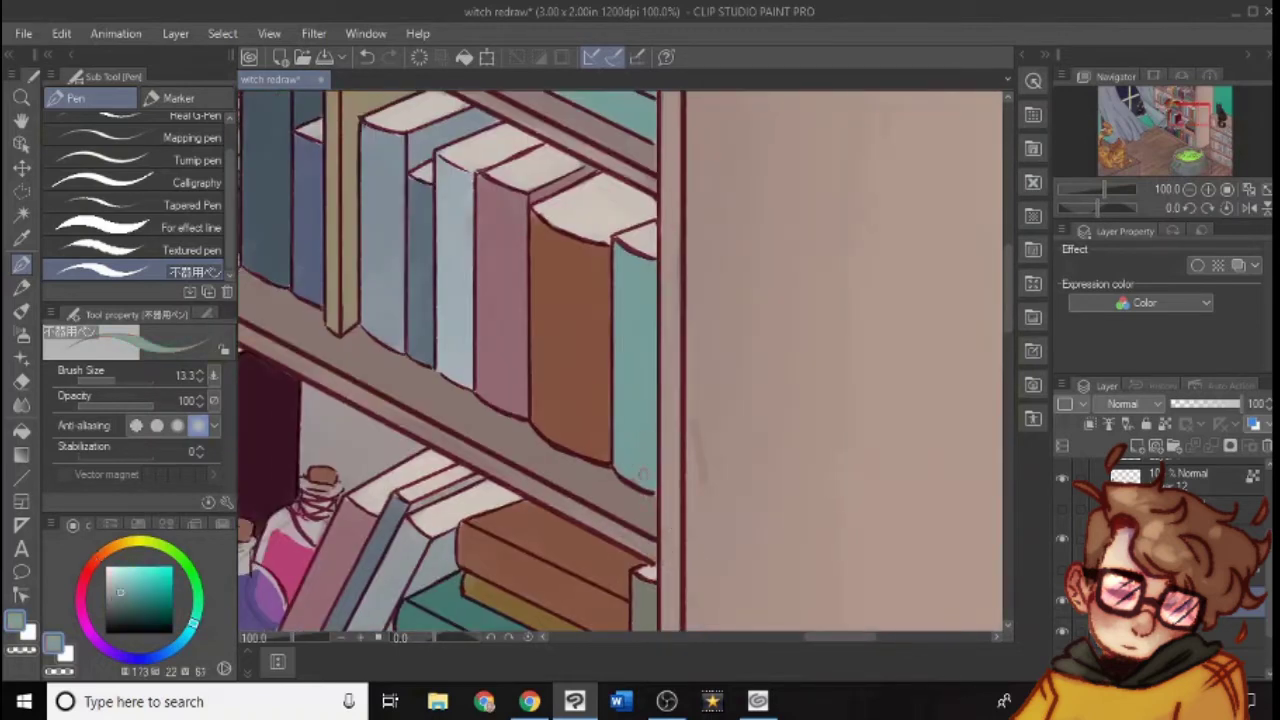
left_click(698, 417, "alt")
left_click_drag(701, 387, 694, 537)
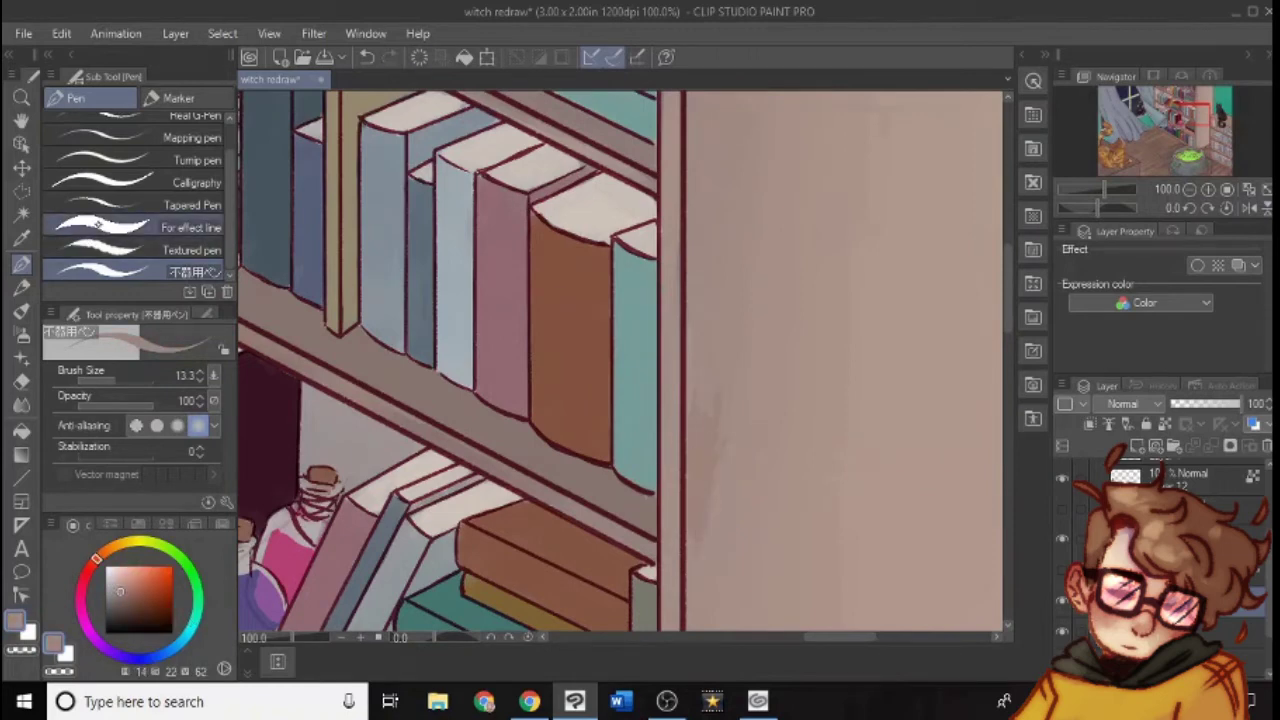
left_click(135, 227)
left_click_drag(718, 335, 712, 588)
Layer vertical wood-grain streaks down the bookcase's side panel with a textured pencil at size 27.7 and sampled tans
left_click(21, 288)
left_click_drag(746, 340, 734, 560)
left_click(120, 380)
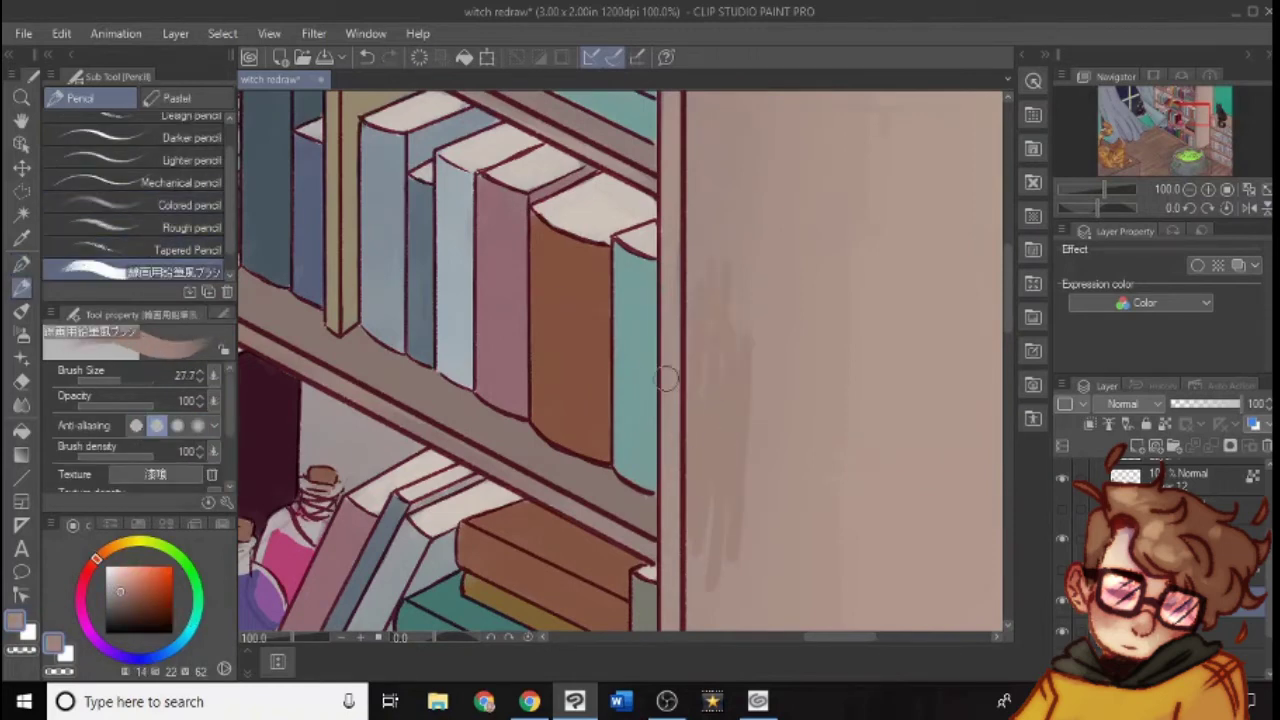
left_click_drag(732, 150, 749, 443)
left_click_drag(748, 254, 755, 485)
left_click(766, 522, "alt")
left_click_drag(714, 578, 689, 449)
left_click_drag(736, 165, 749, 470)
mouse_move(709, 150)
left_mouse_down()
mouse_move(705, 385)
mouse_move(709, 229)
mouse_move(685, 510)
left_mouse_up()
Soften the wood-grain streaks on the bookcase's side panel with the Gouache blender
left_click(150, 227)
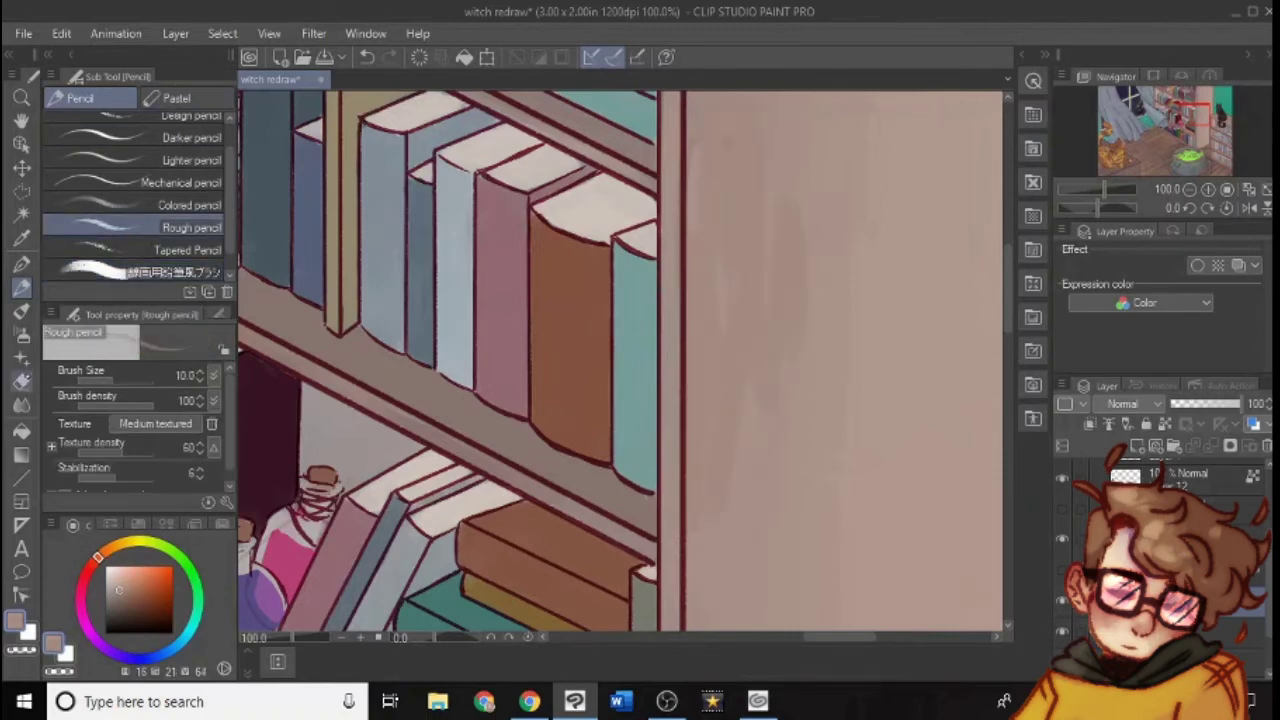
left_click(21, 311)
left_click(77, 122)
left_click(205, 98)
left_click(182, 272)
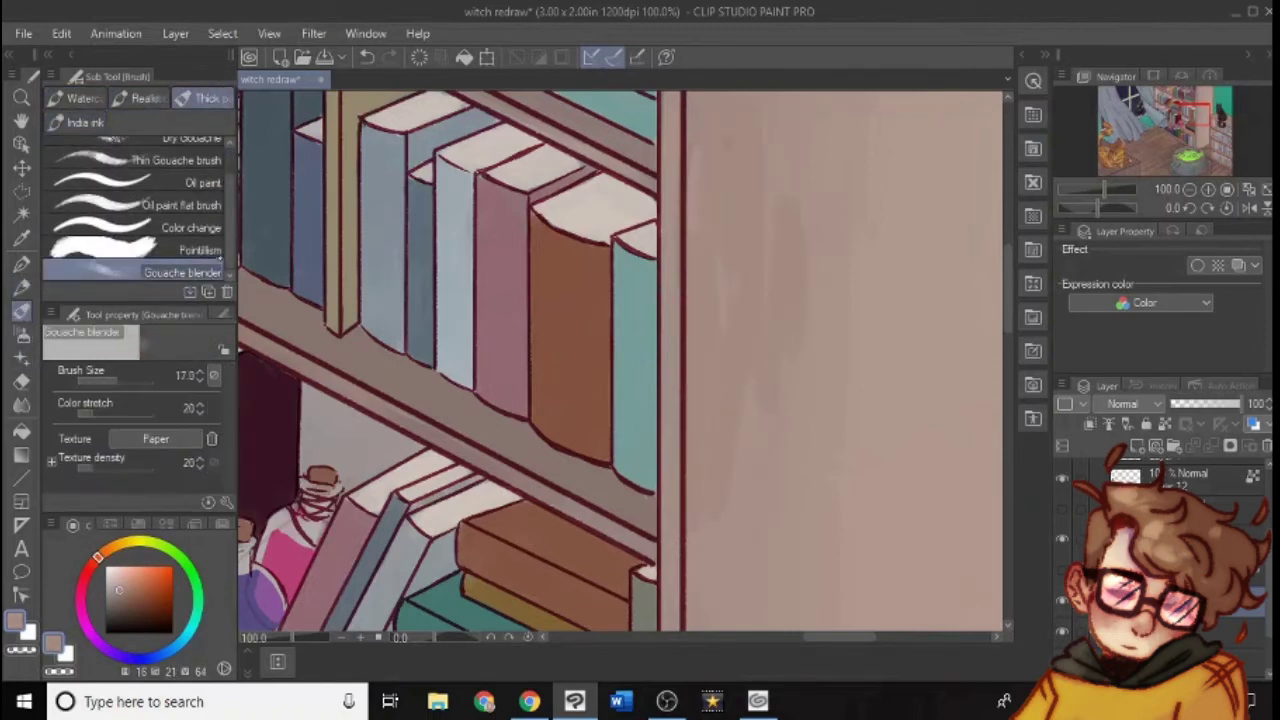
left_click_drag(754, 322, 778, 178)
left_click(180, 205)
left_click(77, 122)
left_click(77, 98)
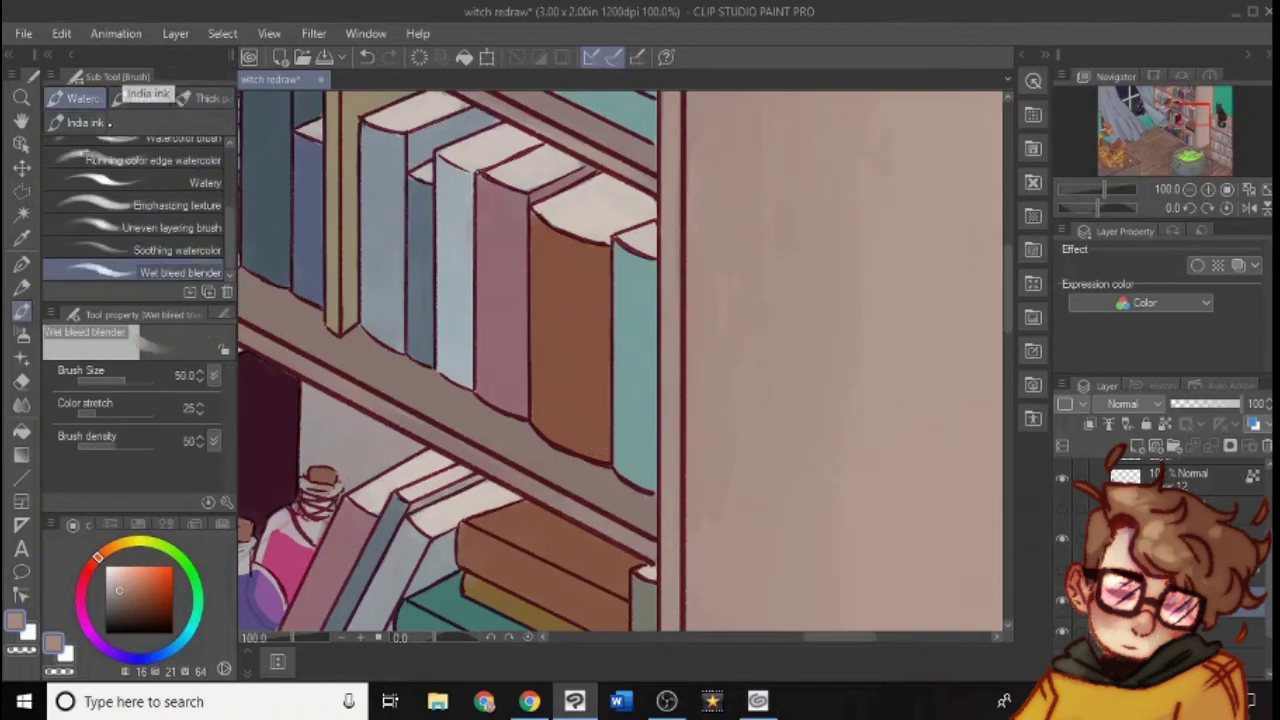
left_click(140, 98)
left_click(229, 275)
left_click(133, 272)
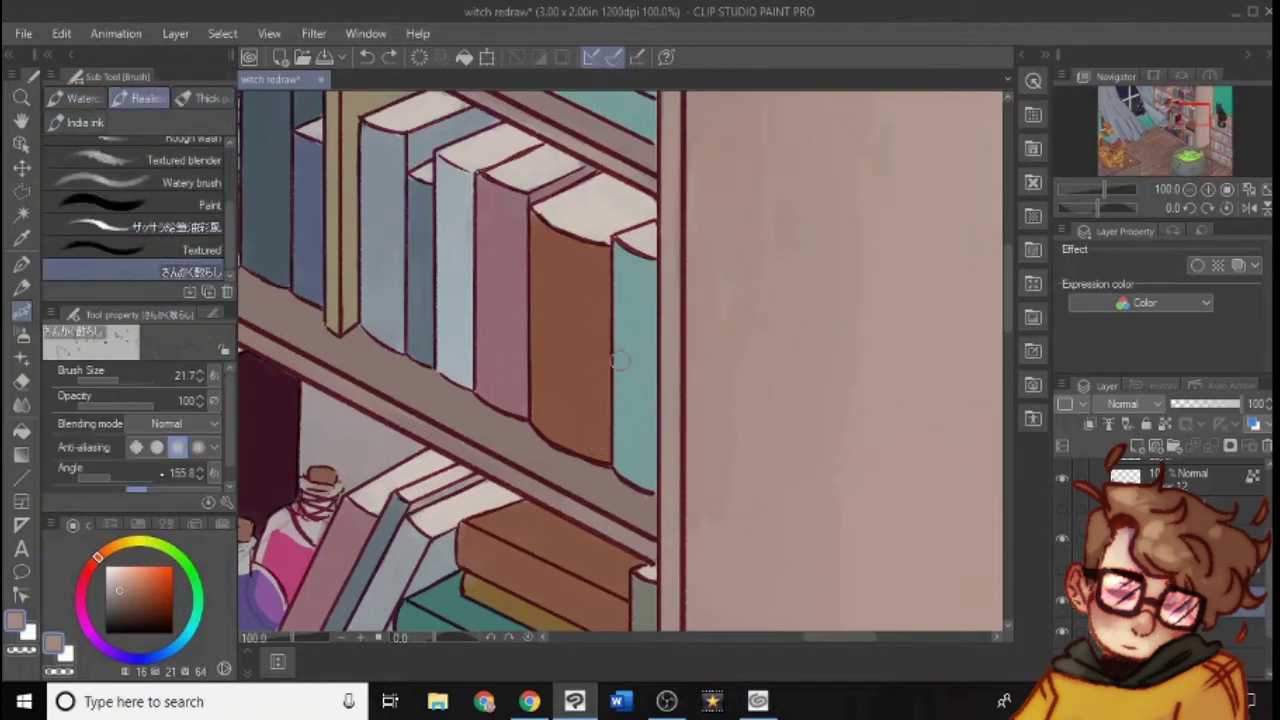
Toggle the lower layers' visibility to identify them, and hide the layer holding the navy night sky
key("ctrl+0")
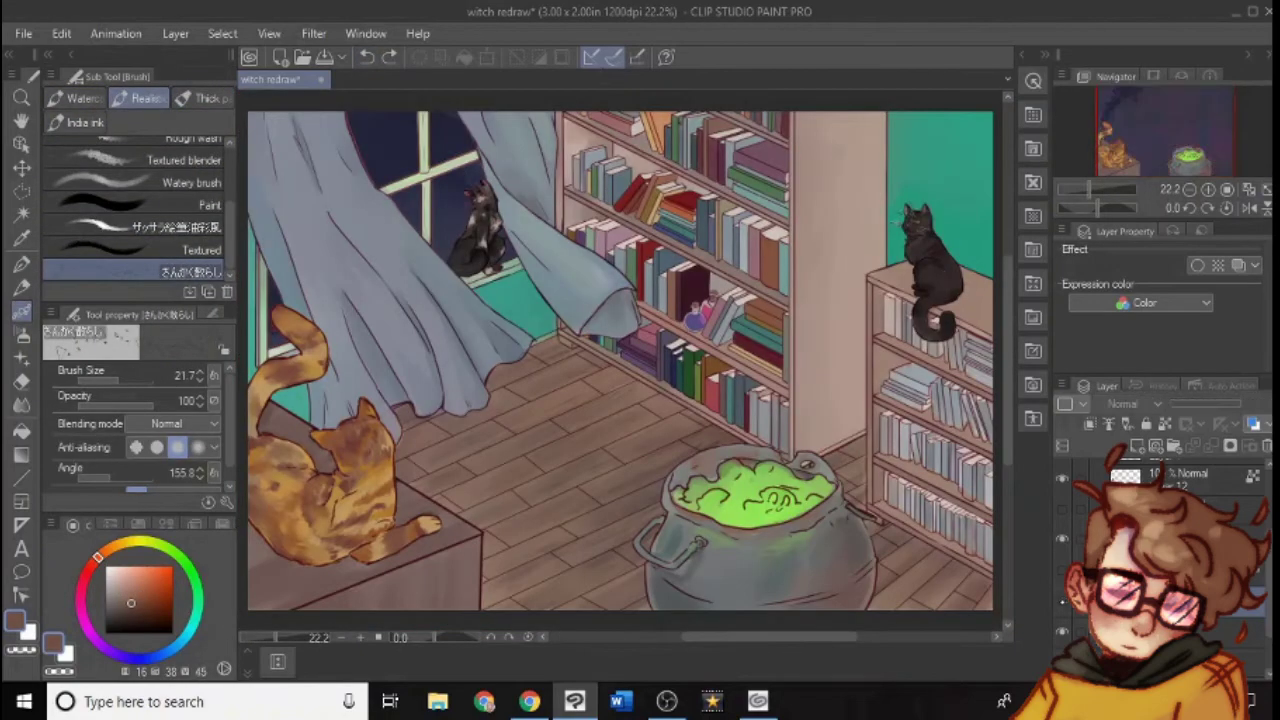
left_click(1062, 602)
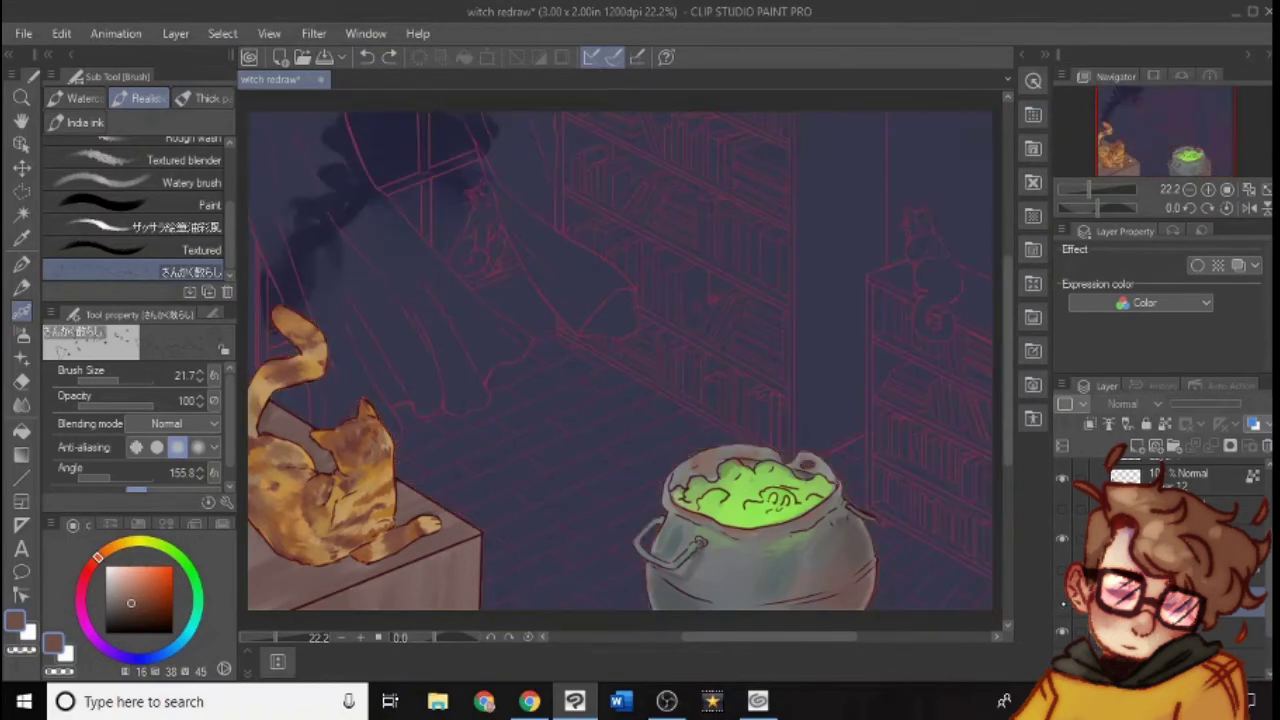
left_click(1062, 602)
left_click(1062, 630)
left_click(1062, 630)
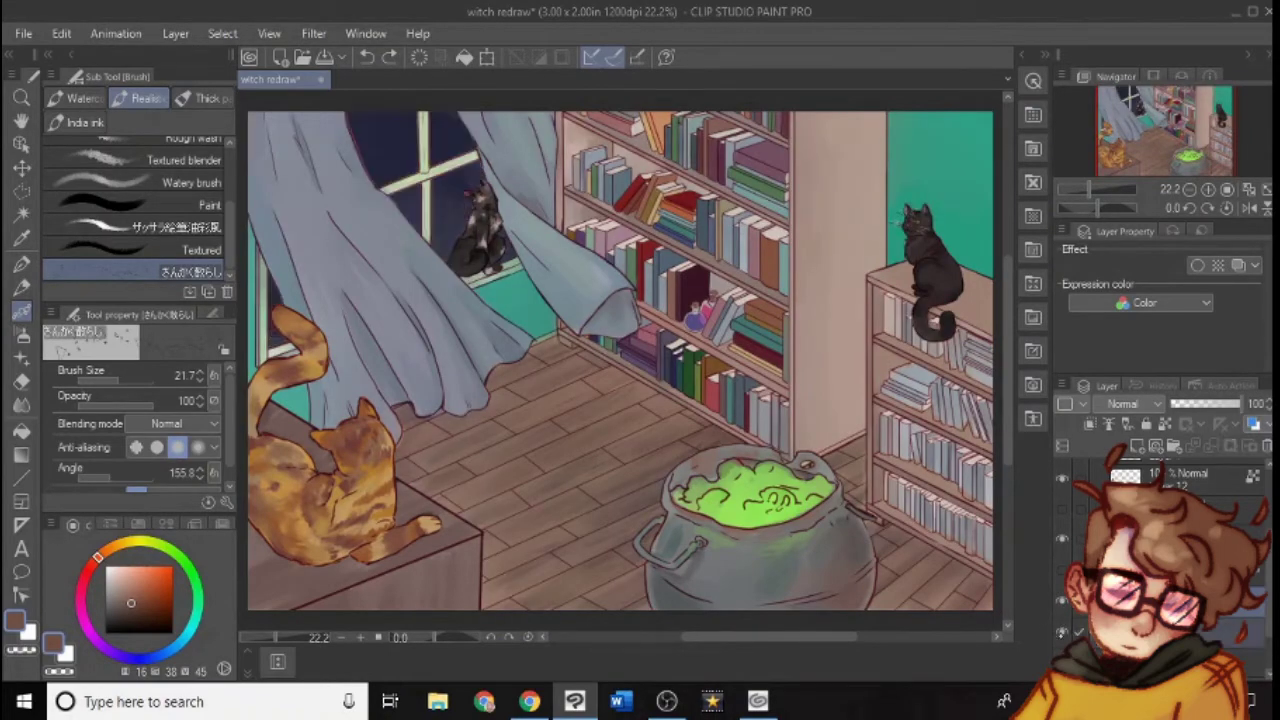
left_click(1062, 630)
Start erasing the leftover navy beside the window cat's back using the For effect line pen with transparent color
scroll(600, 358, "up", 5)
key("ctrl+0")
scroll(373, 216, "up", 5)
left_click_drag(1009, 303, 1009, 291)
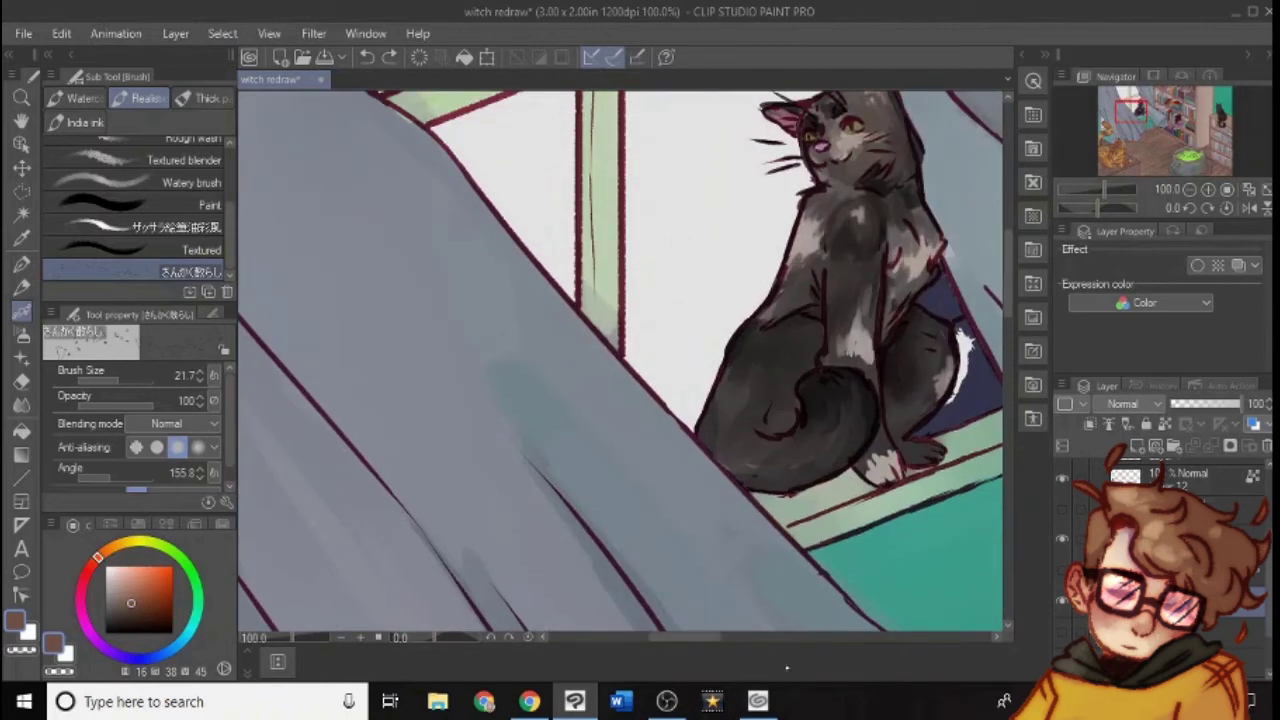
left_click_drag(690, 637, 723, 637)
left_click(21, 265)
left_click(58, 672)
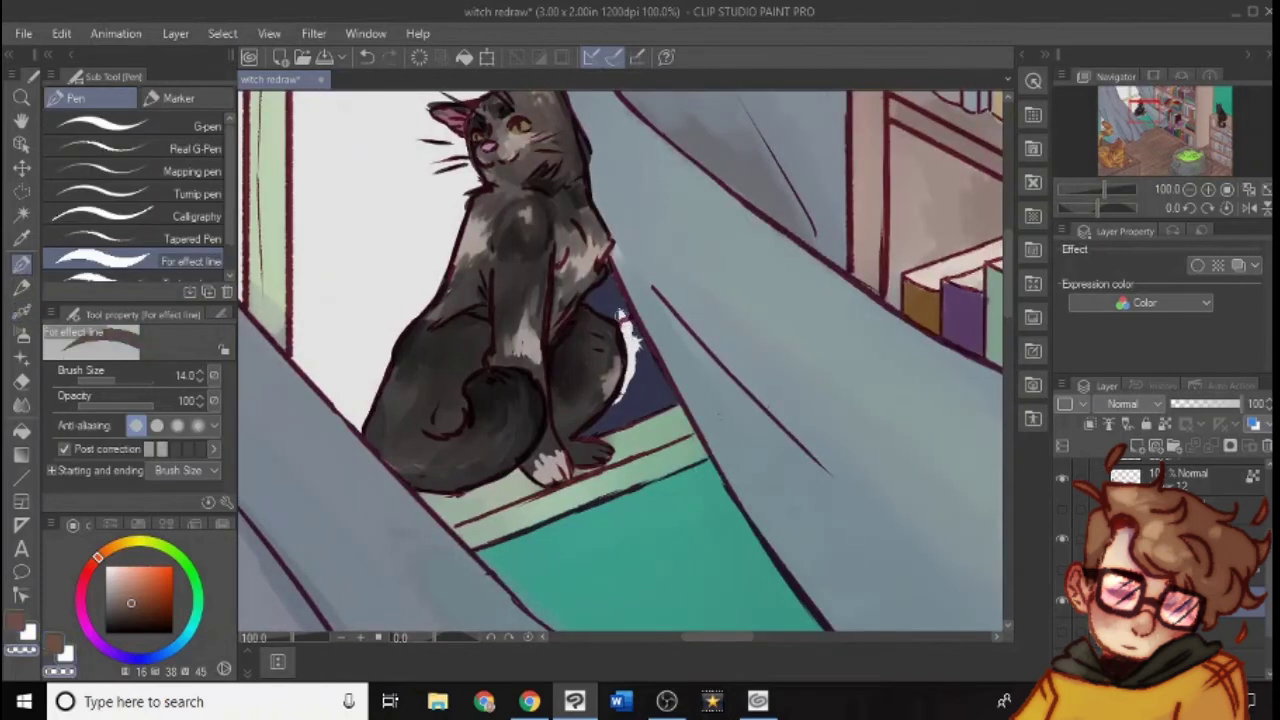
left_click_drag(621, 316, 603, 308)
Erase the remaining navy between the window cat and the curtain with the Textured pen, and sample the cat's dark fur color
left_click(190, 126)
left_click(190, 238)
left_click(190, 260)
scroll(190, 250, "down", 1)
left_click(190, 248)
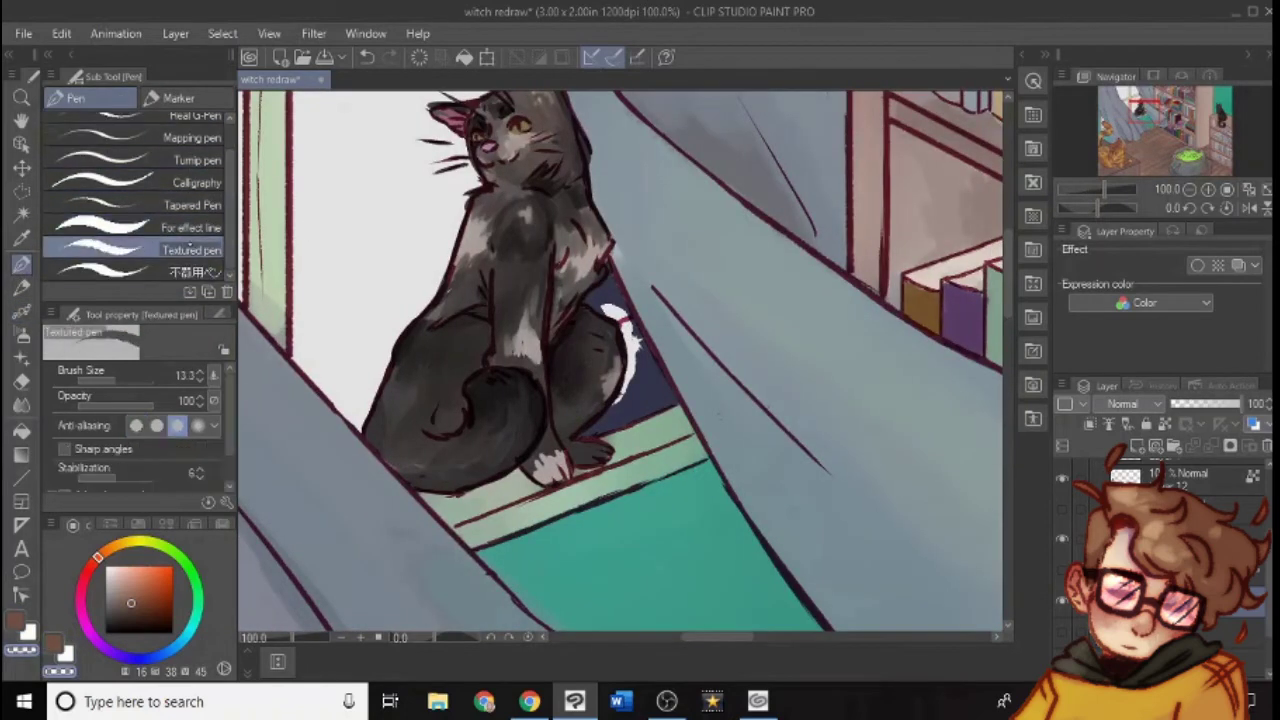
mouse_move(612, 303)
left_mouse_down()
mouse_move(652, 368)
mouse_move(641, 397)
mouse_move(666, 401)
mouse_move(584, 435)
mouse_move(652, 393)
left_mouse_up()
left_click(557, 442, "alt")
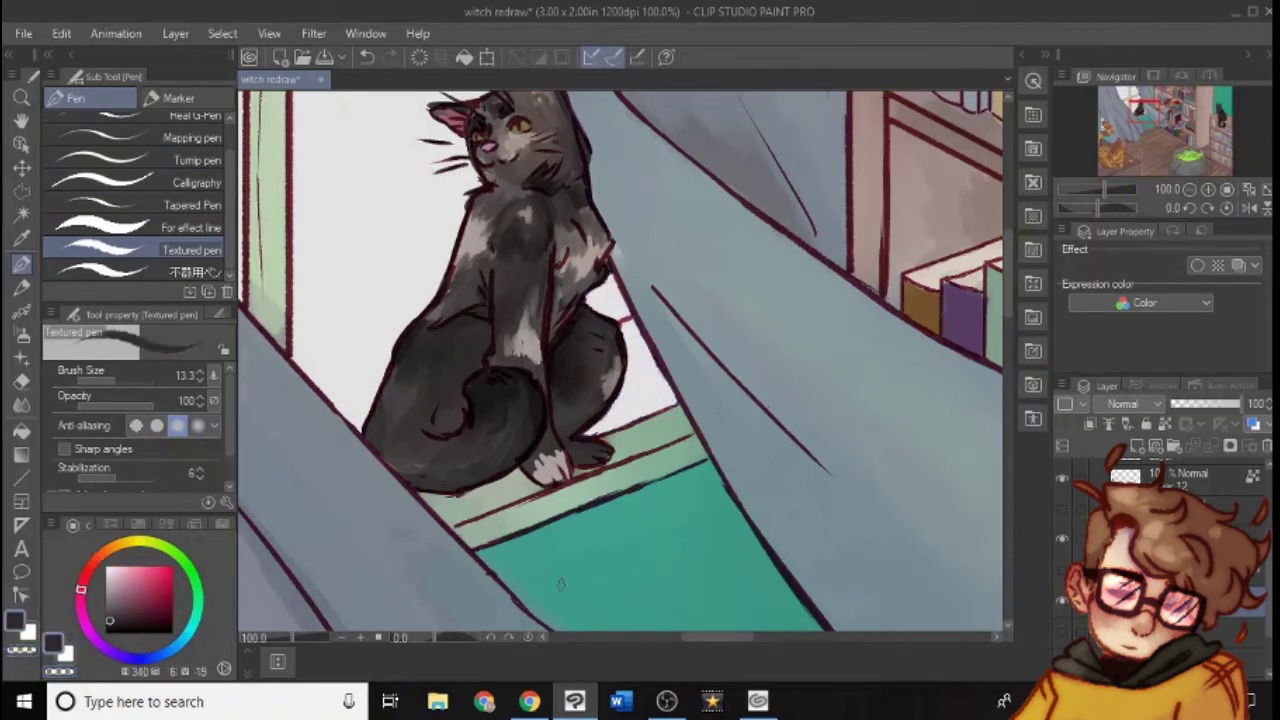
Shade the lower vertical window bar in a sampled grey-green with the Rough pencil, undoing the last mark
left_click_drag(717, 637, 691, 637)
left_click(21, 288)
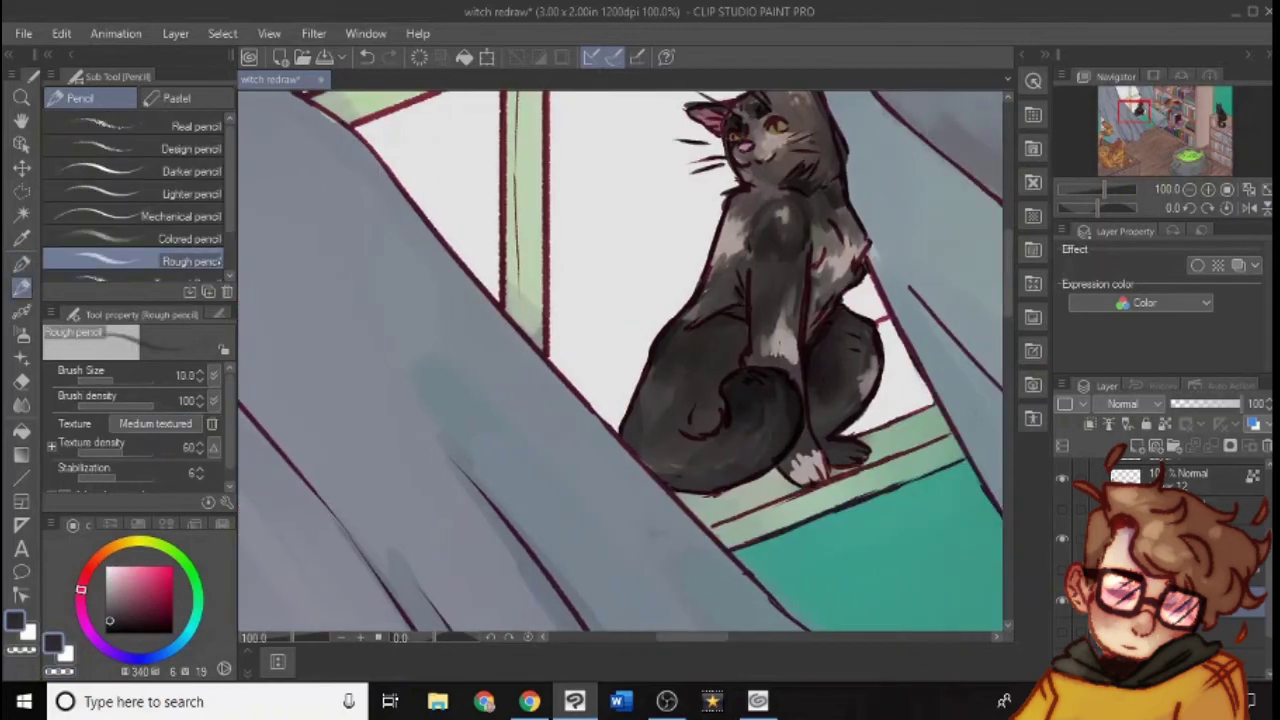
left_click(528, 308, "alt")
left_click(537, 336, "alt")
left_click_drag(512, 232, 516, 316)
left_click_drag(511, 163, 518, 318)
left_click(530, 270, "alt")
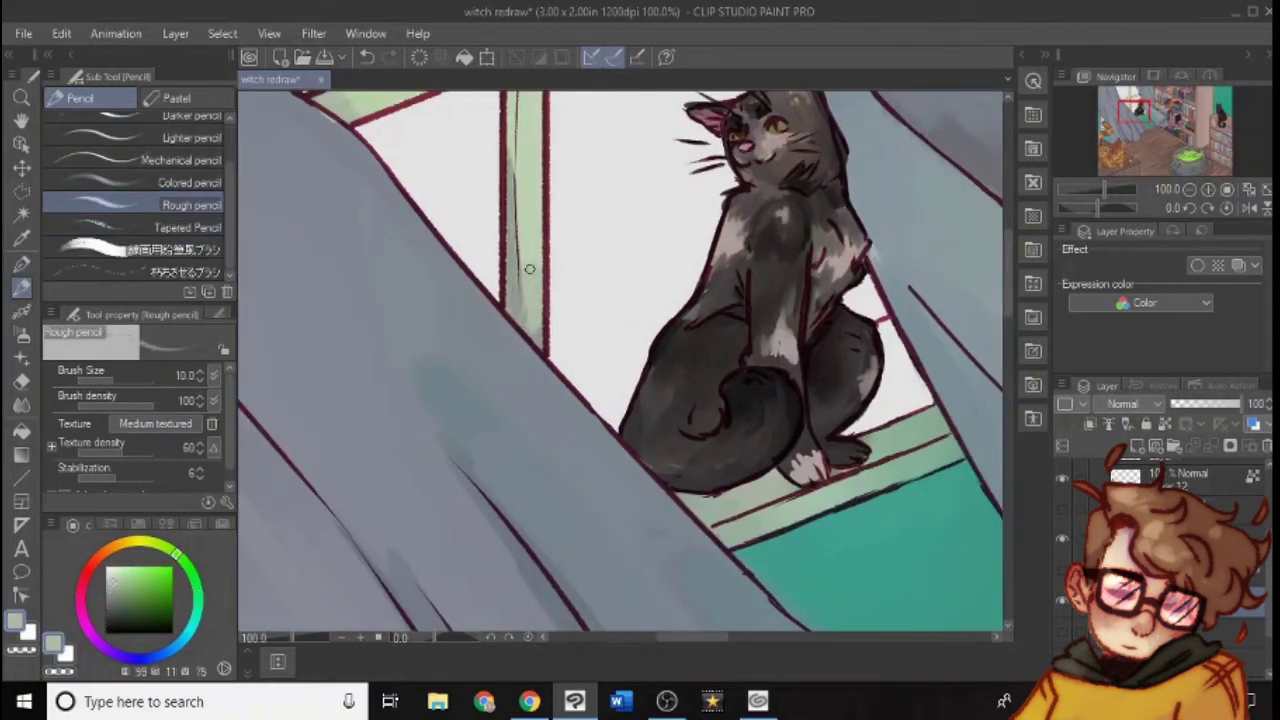
key("ctrl+z")
Soften the new shading on the lower vertical window bar with the Gouache blender
key("b")
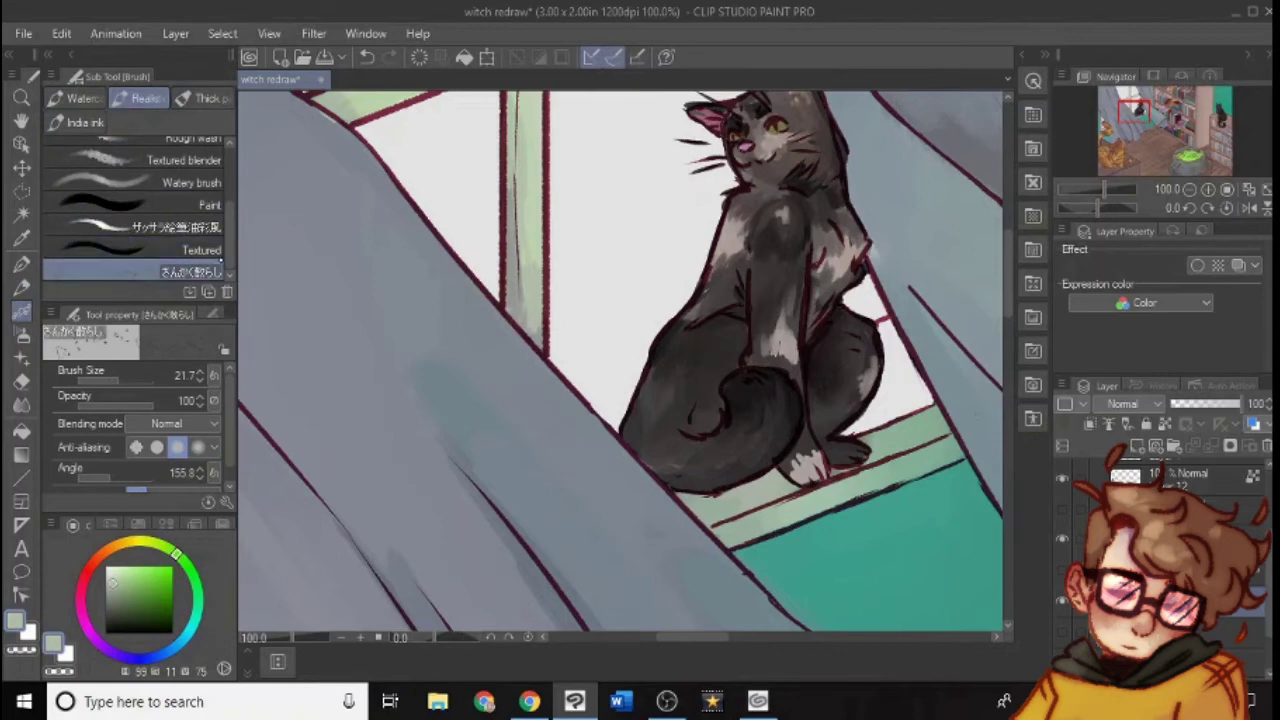
left_click(203, 98)
left_click(183, 272)
left_click_drag(525, 231, 456, 231)
left_click_drag(521, 248, 521, 167)
Touch up the curtain beside the upper window with the Rough pencil in the curtain's blue-grey
left_click_drag(1008, 275, 1008, 213)
key("p")
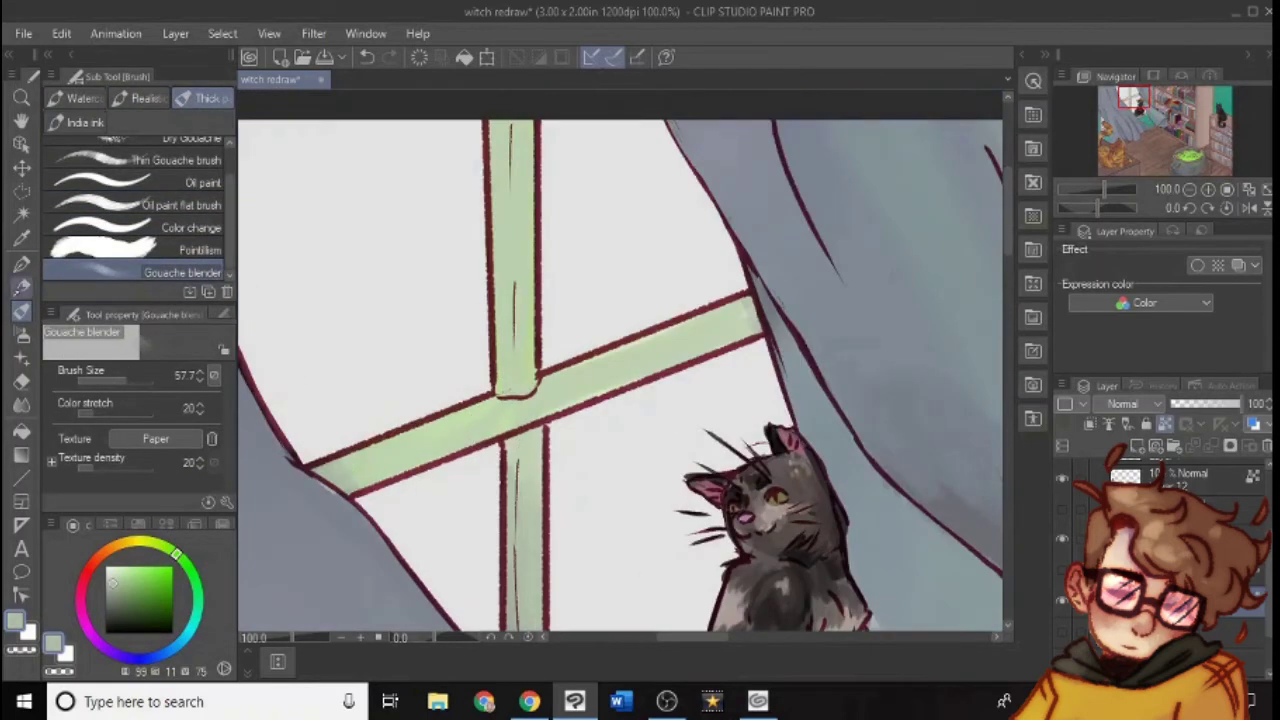
left_click_drag(692, 637, 645, 637)
left_click_drag(765, 450, 667, 230)
left_click_drag(1007, 242, 1007, 224)
scroll(650, 347, "up", 1)
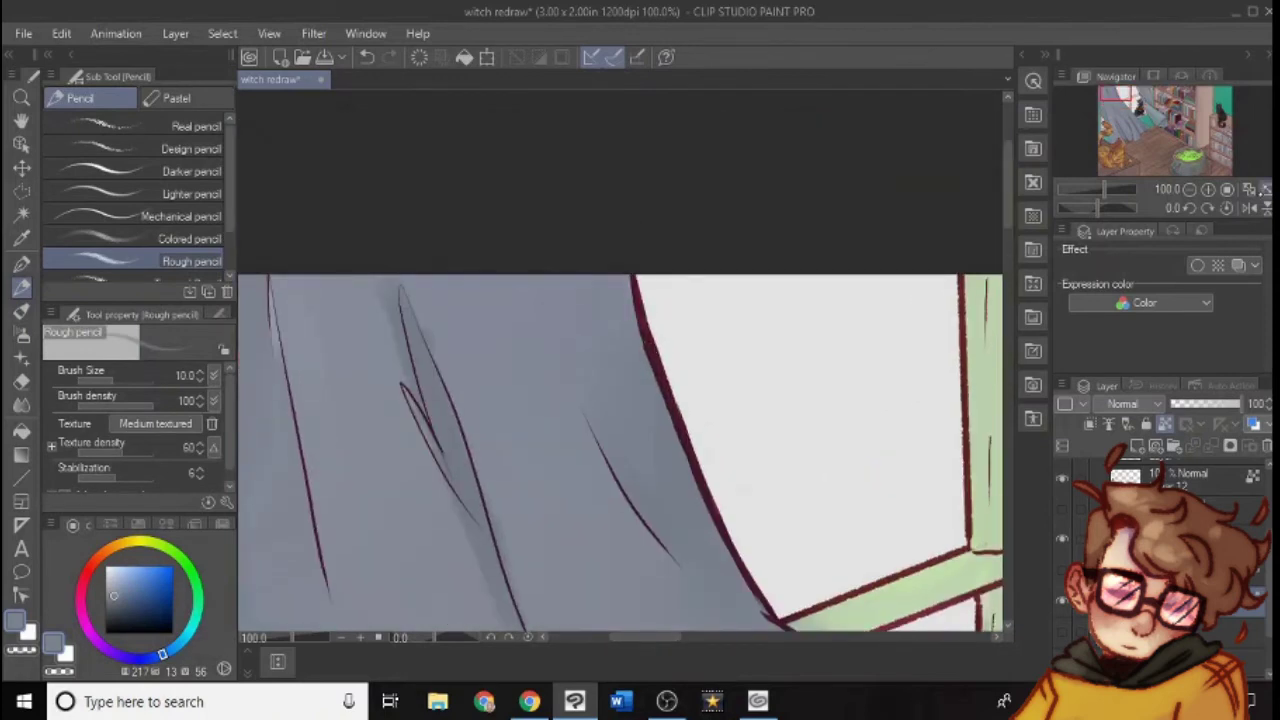
Repaint the window sky in dark navy using the 線画用鉛筆風ブラシ pencil brush at size 250.2
key("ctrl+0")
left_click(145, 616)
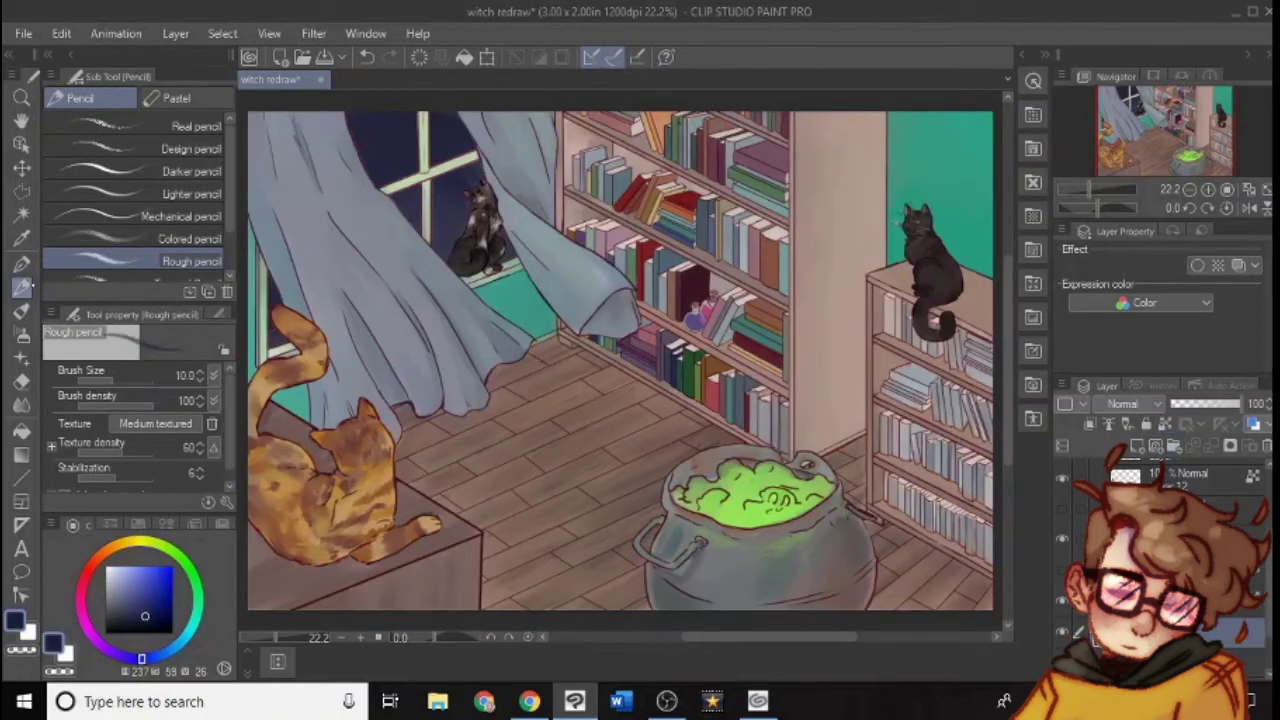
scroll(135, 200, "down", 2)
left_click(175, 249)
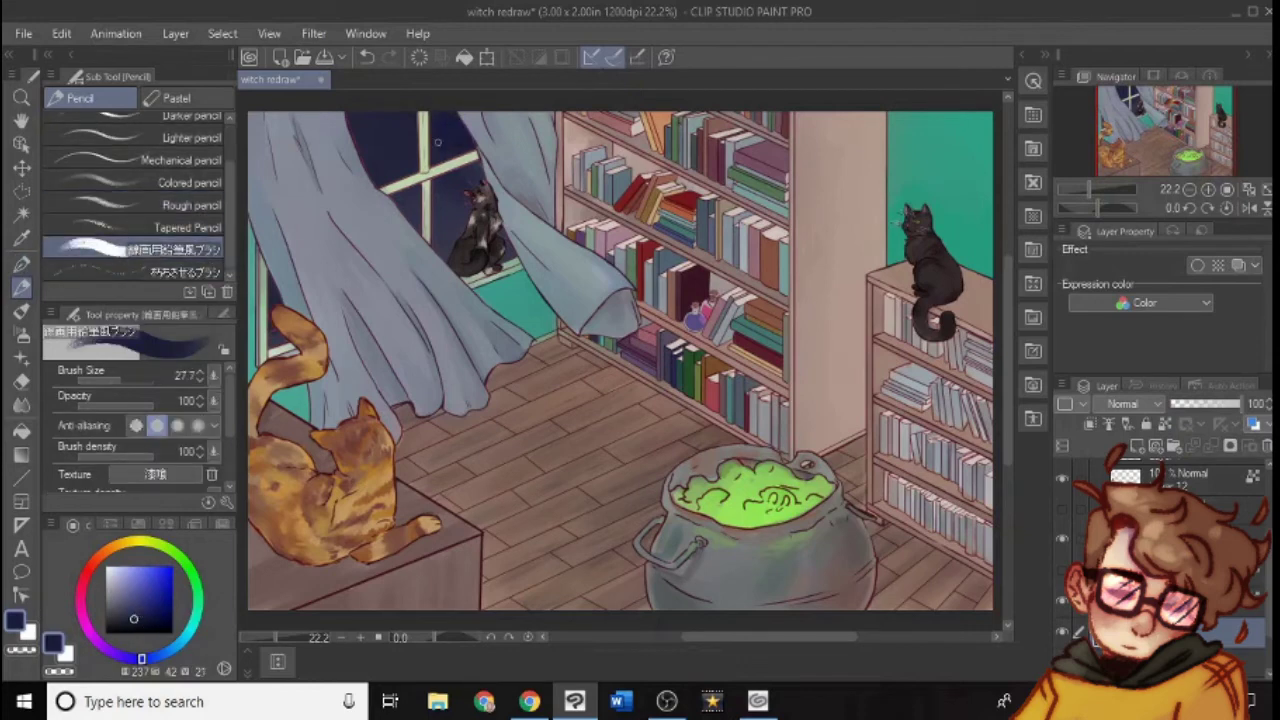
left_click_drag(121, 378, 137, 379)
mouse_move(395, 117)
left_mouse_down()
mouse_move(399, 173)
mouse_move(469, 210)
mouse_move(430, 240)
mouse_move(450, 240)
left_mouse_up()
Paint an orange sunset band across the lower part of the sky in both windows, and shift the hue towards red-orange
left_click(475, 222, "alt")
left_click(147, 571)
left_click_drag(268, 320, 270, 298)
left_click(117, 545)
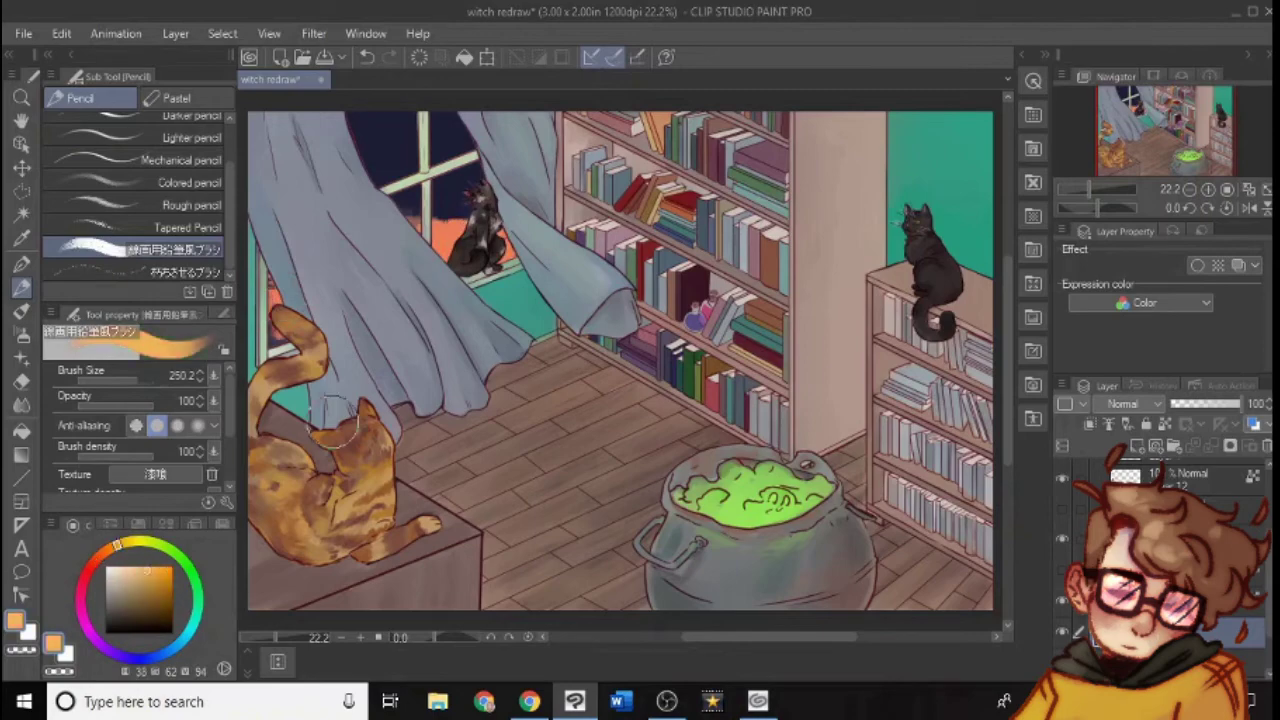
left_click_drag(452, 218, 420, 211)
left_click(97, 559)
Switch to Chrome and search Google for "sunset"
left_click(530, 702)
left_click(254, 16)
type("s")
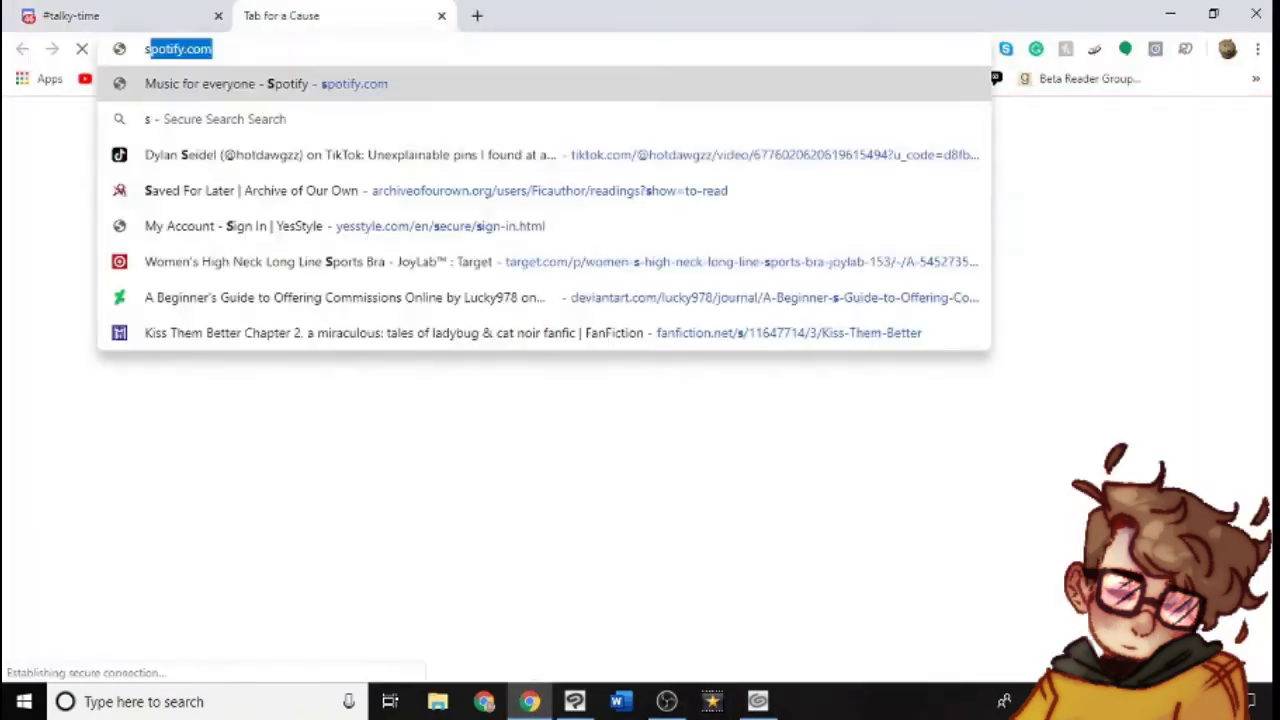
type("unset")
key("Return")
left_click(400, 49)
type("google")
key("Return")
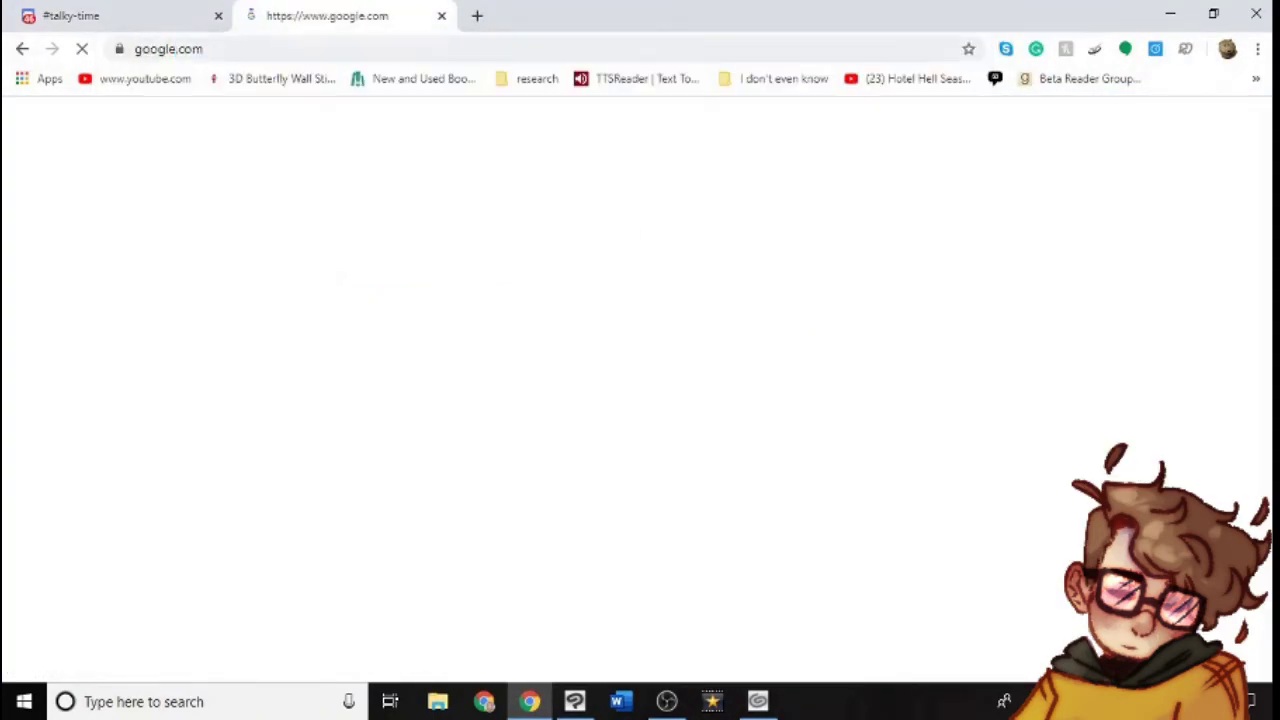
type("sunset")
key("Return")
Open the image results and copy the purple twilight photo from Sky & Telescope
left_click(252, 189)
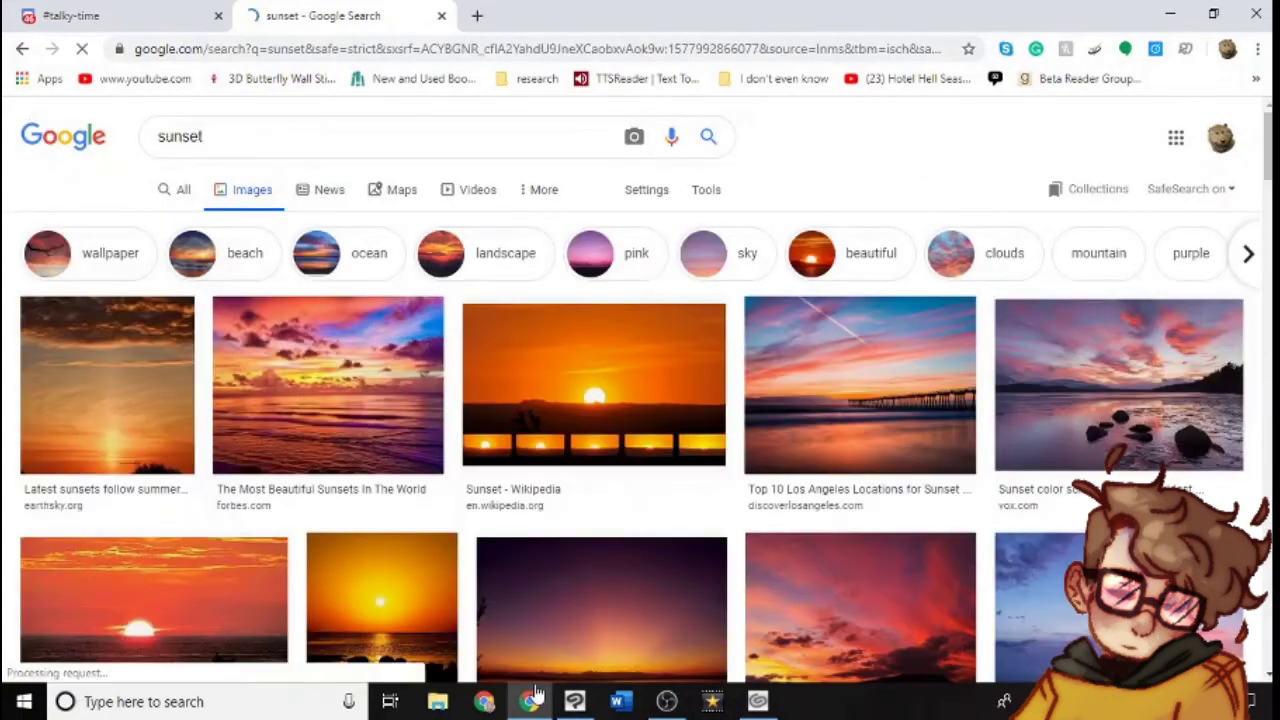
scroll(600, 400, "down", 5)
left_click(600, 206)
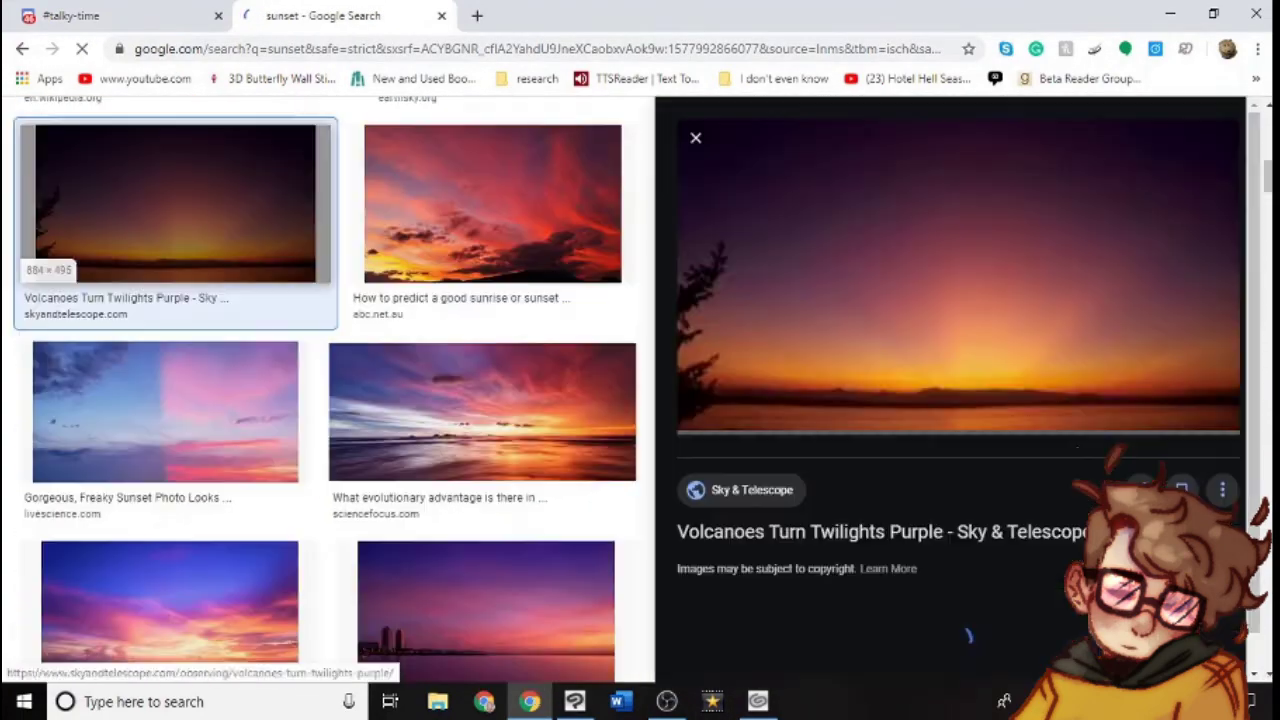
right_click(946, 240)
left_click(1086, 366)
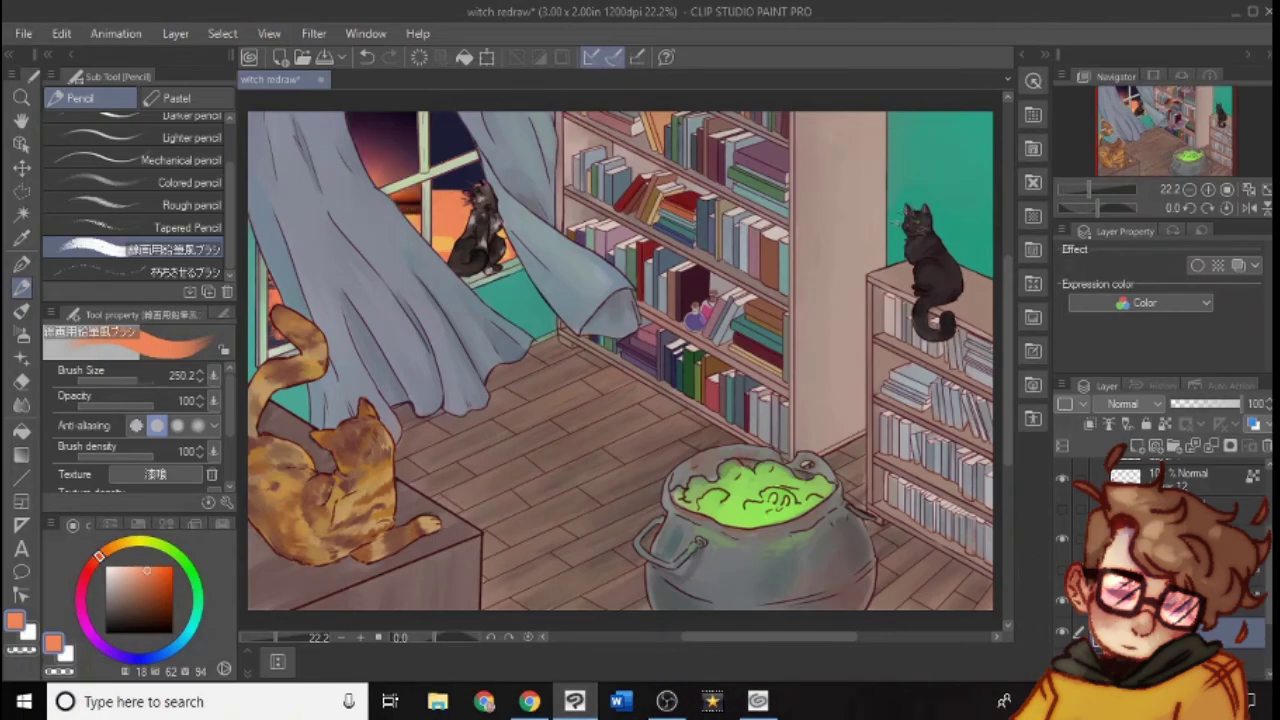
Position the pasted sunset photo on the floor beside the cauldron as a color reference, move its layer up and reselect the sky layer
left_click_drag(1232, 632, 1232, 594)
left_click(22, 169)
left_click_drag(323, 177, 541, 478)
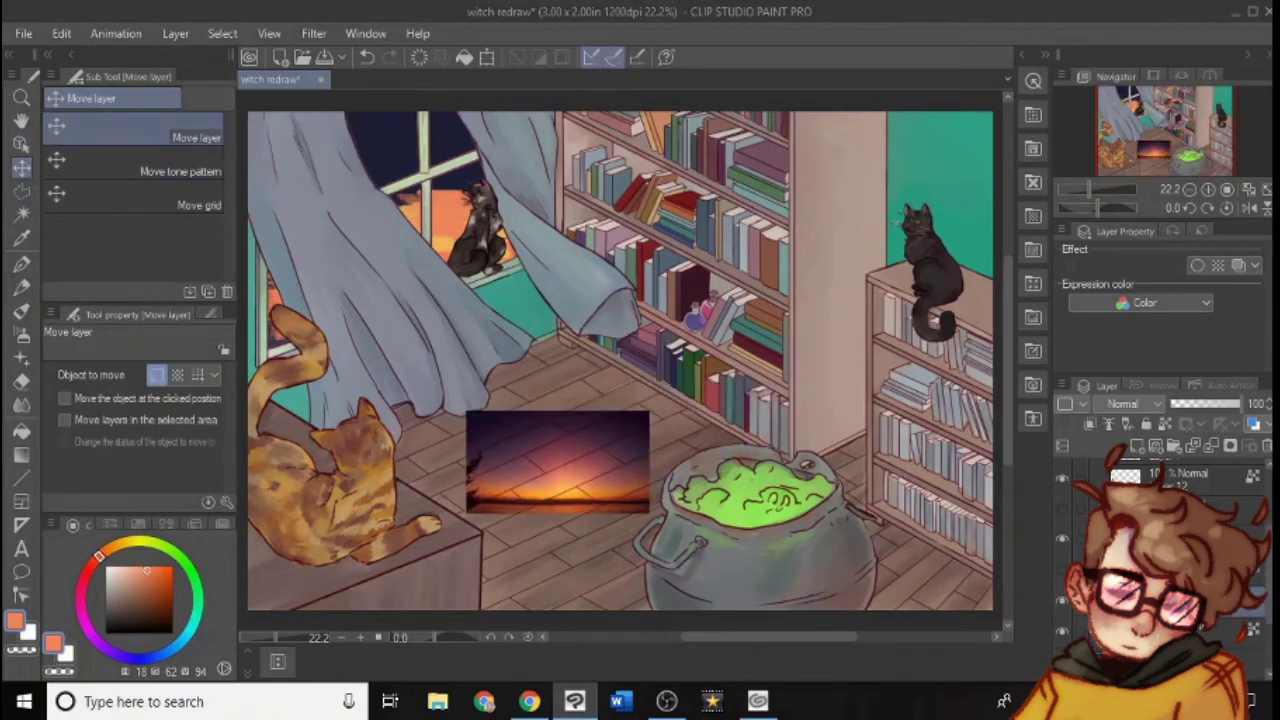
left_click_drag(1244, 604, 1246, 528)
left_click(1244, 663)
Sample sunset colors from the reference photo and paint a reddish band across the middle of the window sky
left_click(562, 502, "alt")
left_click(22, 312)
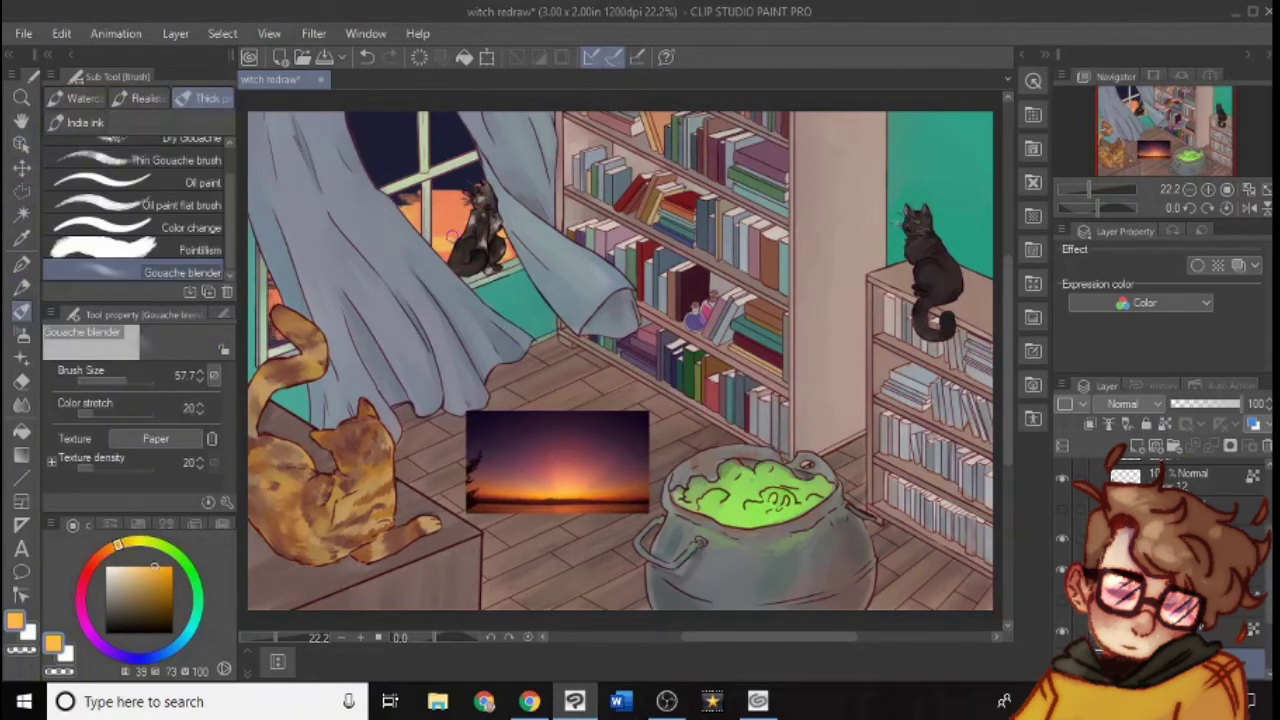
left_click(22, 288)
left_click(620, 467, "alt")
mouse_move(507, 188)
left_mouse_down()
mouse_move(484, 204)
mouse_move(405, 203)
left_mouse_up()
Paint the upper window sky in dark purples sampled from the top of the reference photo
left_click(553, 430, "alt")
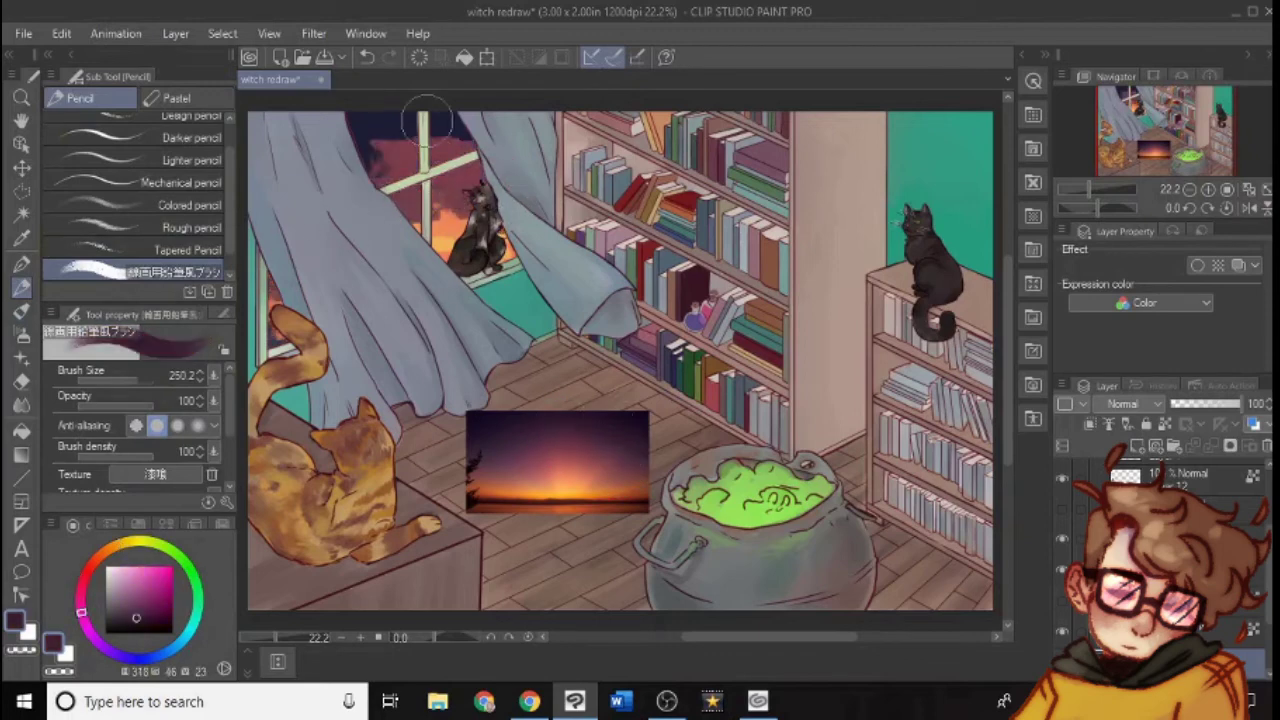
left_click(632, 418, "alt")
left_click_drag(472, 131, 345, 121)
Reduce the brush size to 135.8 and paint a yellow-orange glow low in both windows with colors sampled from the photo
left_click(586, 490, "alt")
left_click_drag(440, 222, 441, 232)
left_click(367, 57)
left_click(133, 380)
left_click_drag(277, 335, 274, 345)
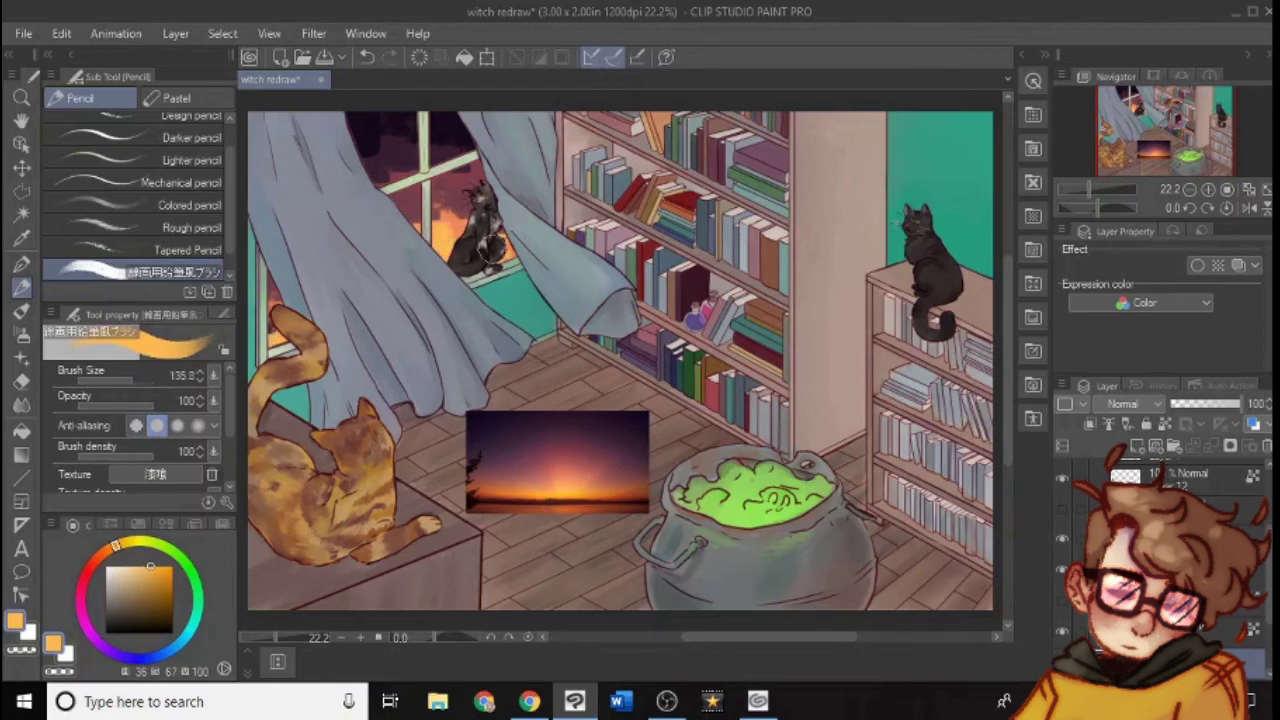
left_click_drag(492, 251, 504, 248)
left_click(556, 496, "alt")
left_click_drag(450, 208, 446, 218)
Paint sampled twilight tones onto the small window's sky and the upper part of the main window
left_click(535, 452, "alt")
left_click_drag(272, 276, 272, 296)
mouse_move(460, 188)
left_mouse_down()
mouse_move(436, 158)
mouse_move(410, 154)
mouse_move(456, 128)
left_mouse_up()
left_click(500, 420, "alt")
Add dark purple clouds to the upper sky using the Tapered Pencil at size 153.4 with a color from the photo
left_click(114, 242)
left_click(500, 420, "alt")
left_click_drag(119, 380, 134, 380)
left_click_drag(374, 146, 436, 156)
Work sampled sky tones into the middle and lower window sky with the Tapered Pencil to build up the clouds
left_click(411, 157, "alt")
left_click(399, 155, "alt")
left_click(409, 196, "alt")
left_click(397, 147, "alt")
left_click(409, 202, "alt")
left_click(443, 216, "alt")
mouse_move(404, 228)
left_mouse_down()
mouse_move(466, 220)
mouse_move(436, 235)
left_mouse_up()
Add yellow-orange cloud highlights beside the window cat with the Tapered Pencil
left_click(447, 241, "alt")
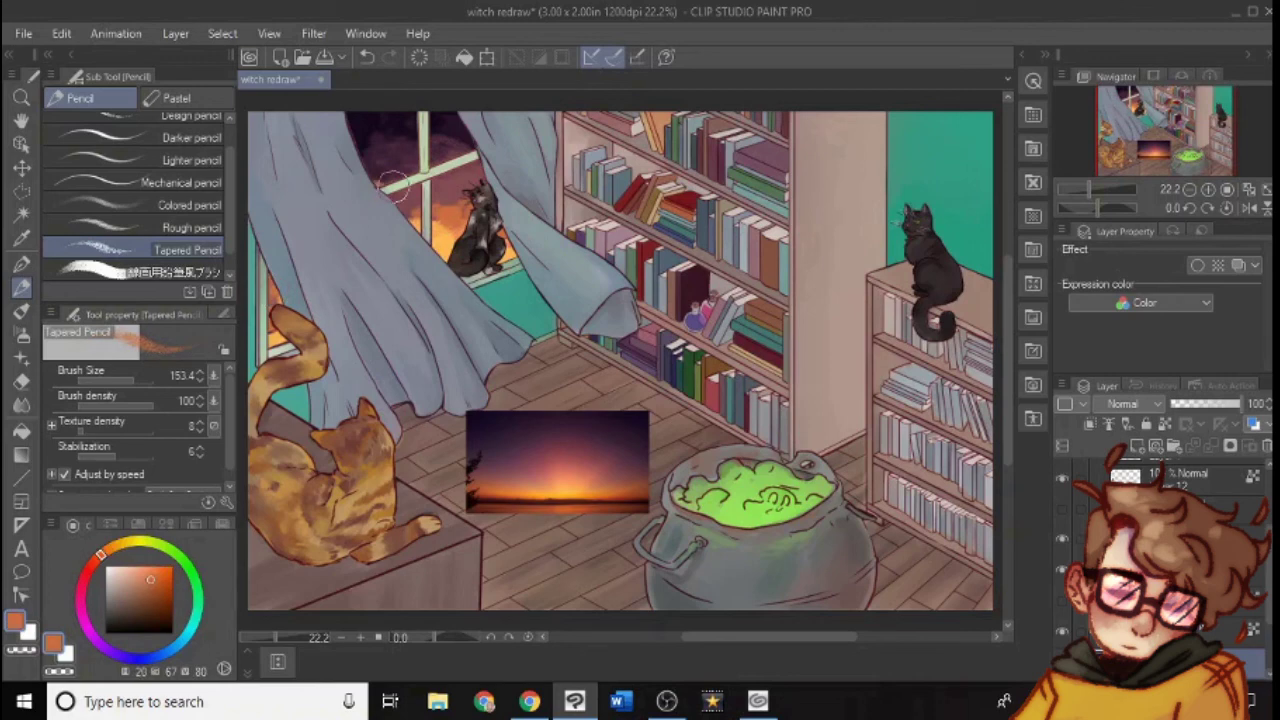
left_click(442, 238, "alt")
left_click_drag(440, 218, 448, 190)
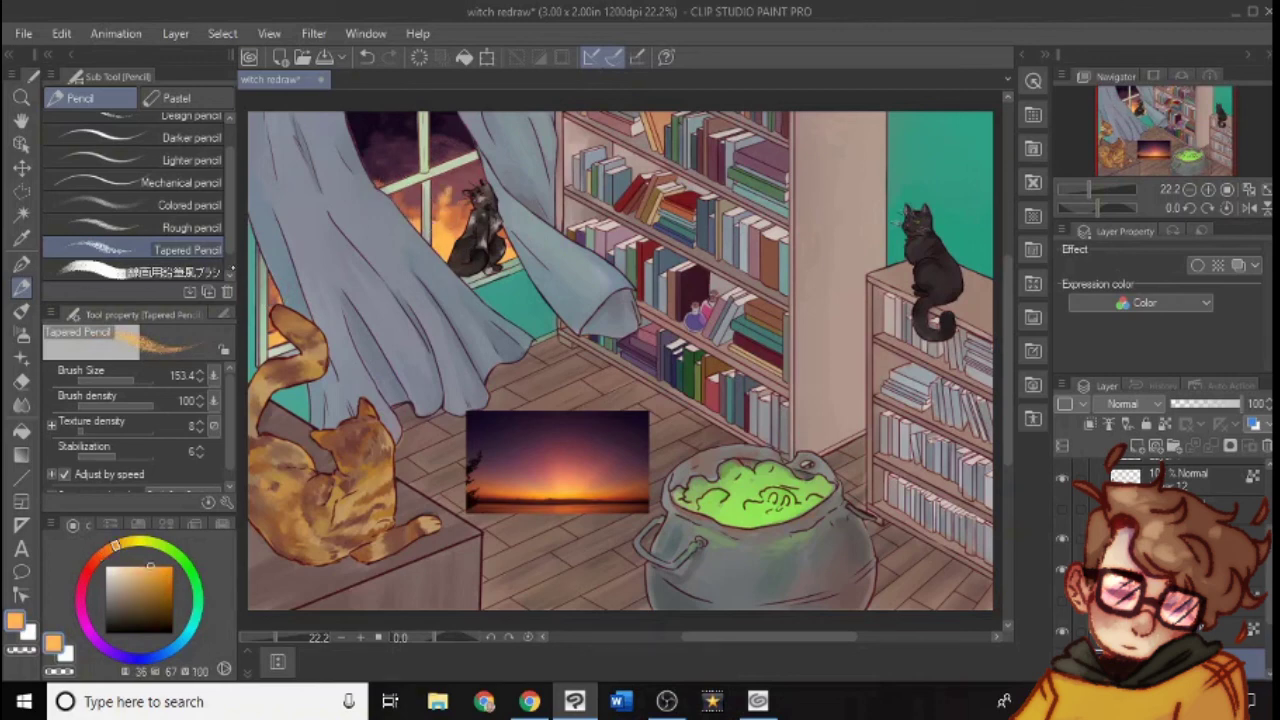
Select the Gouache blender brush
left_click(168, 98)
key("b")
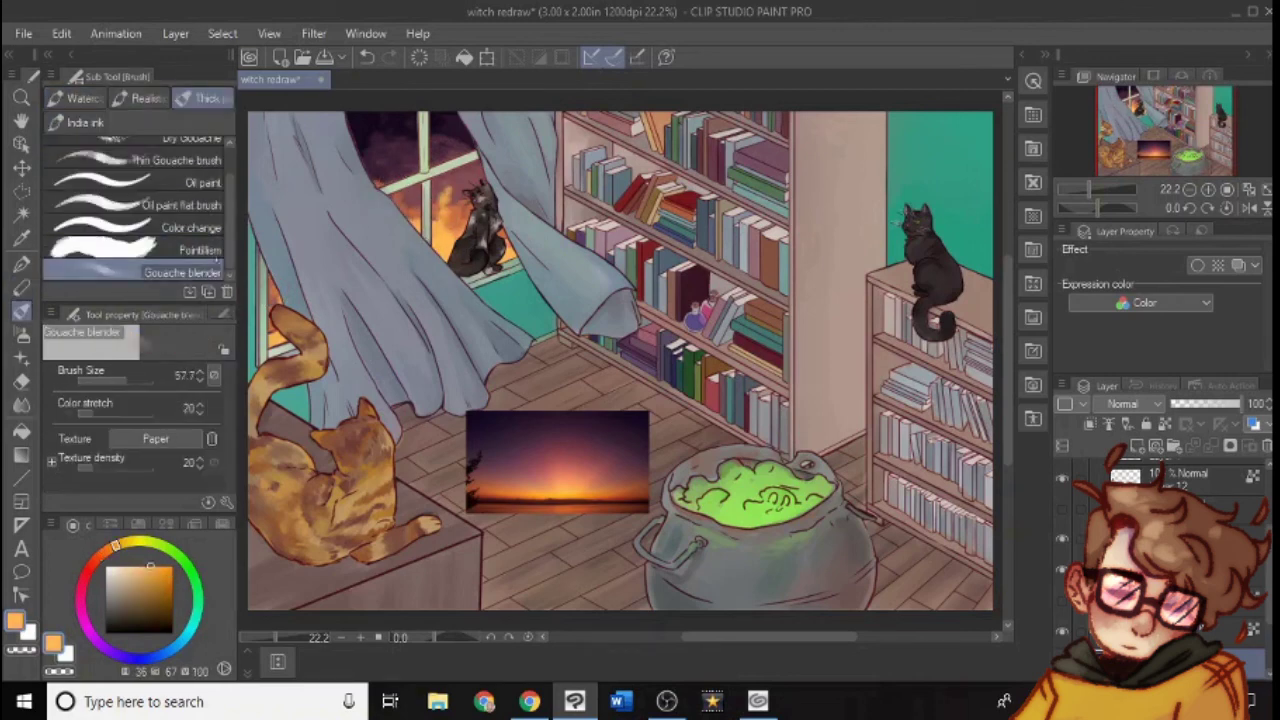